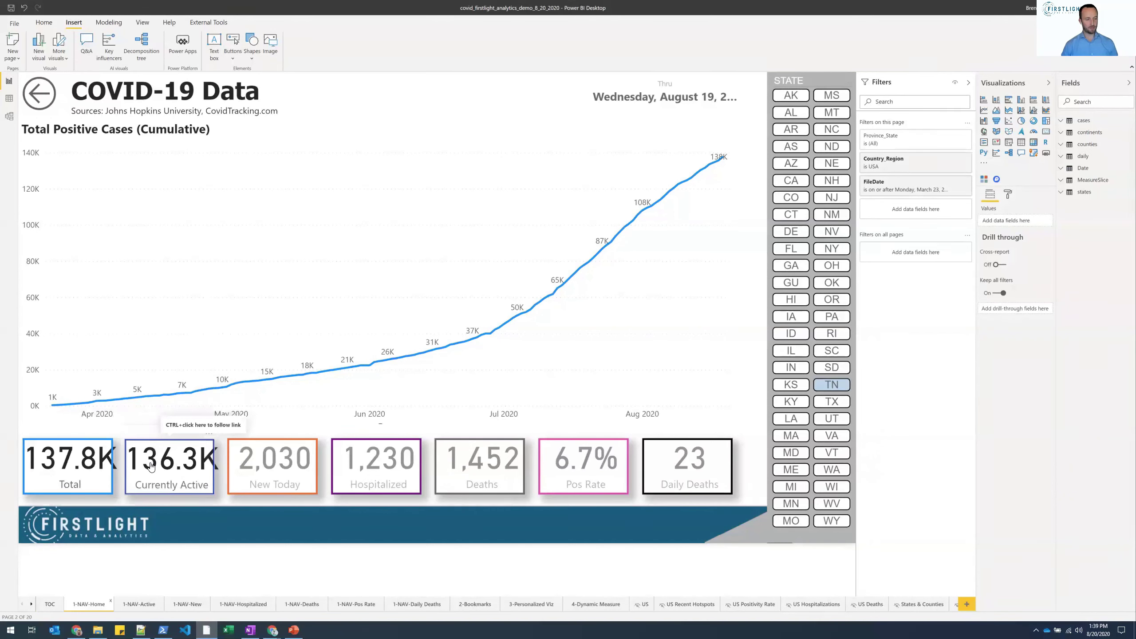
# - Clear the TN state filter and select the BTN Active object inside the Active group in the layer order
pyautogui.click(832, 385)
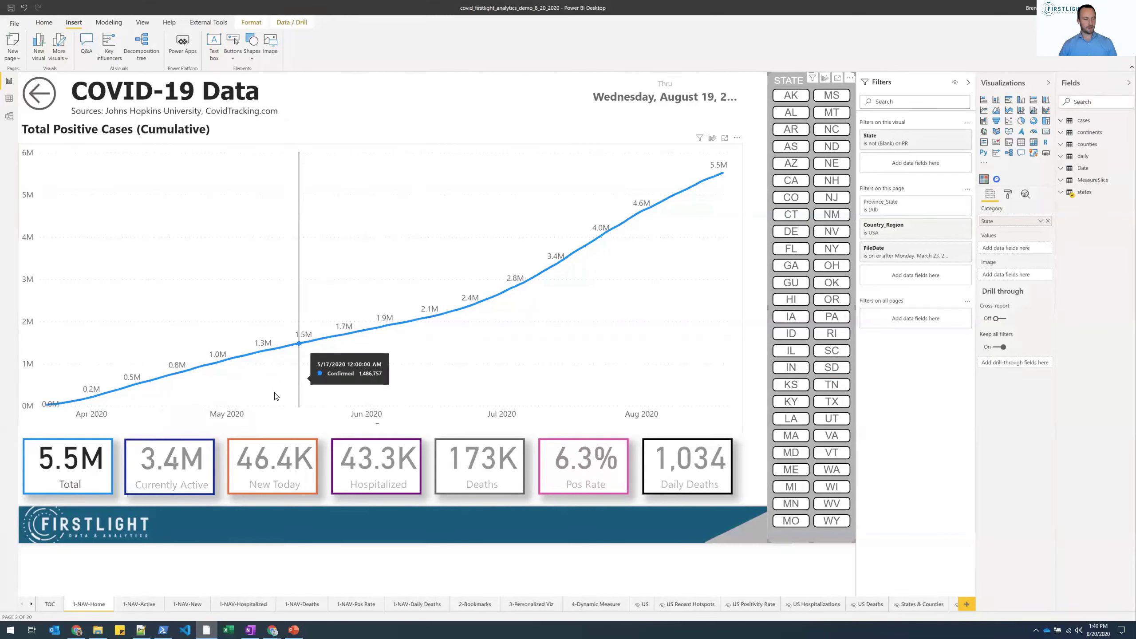
pyautogui.click(197, 443)
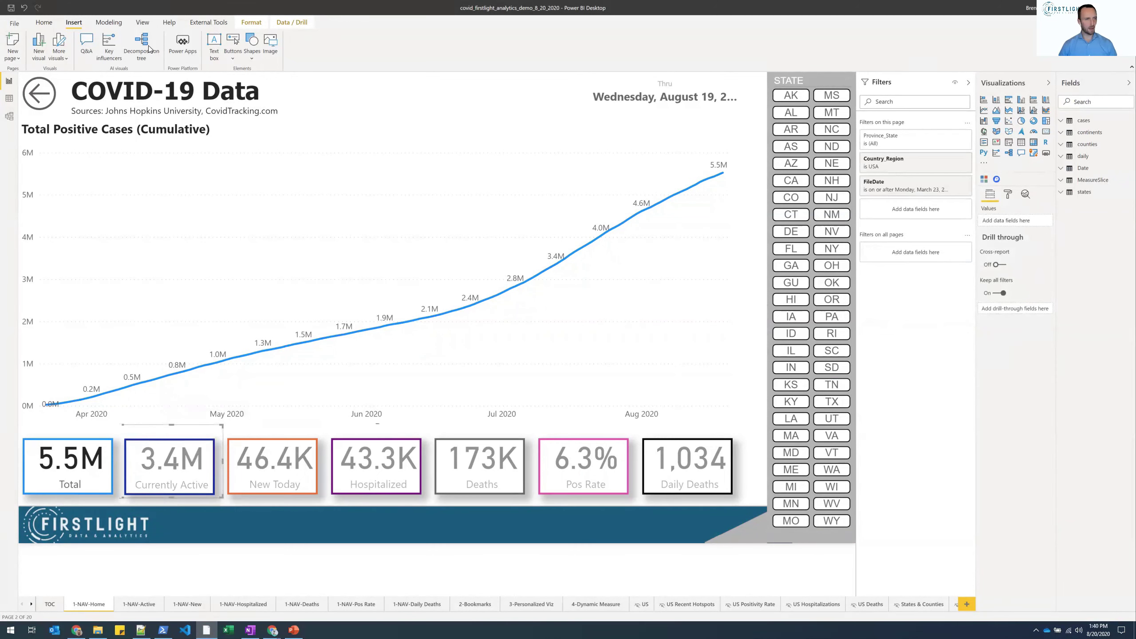
pyautogui.click(143, 22)
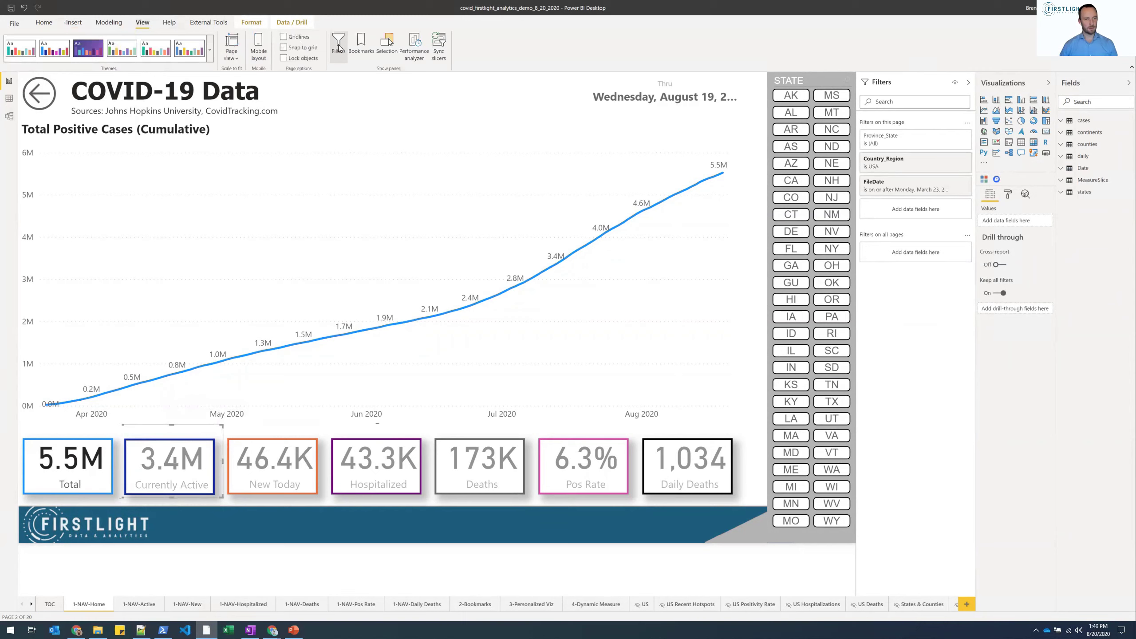
pyautogui.click(384, 43)
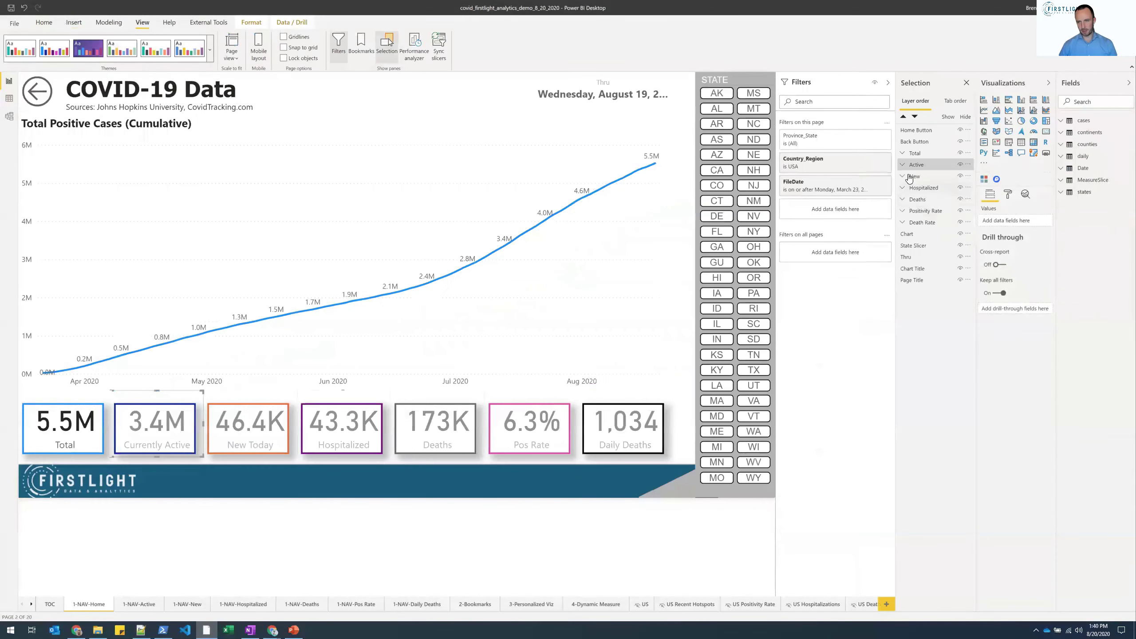
pyautogui.click(902, 165)
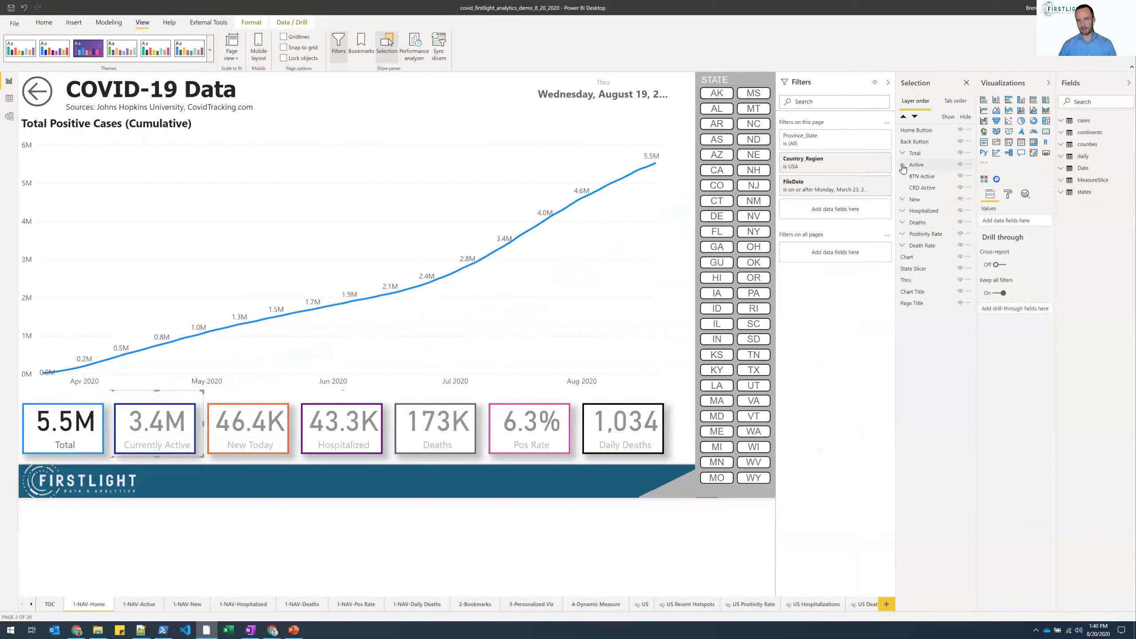
pyautogui.click(924, 177)
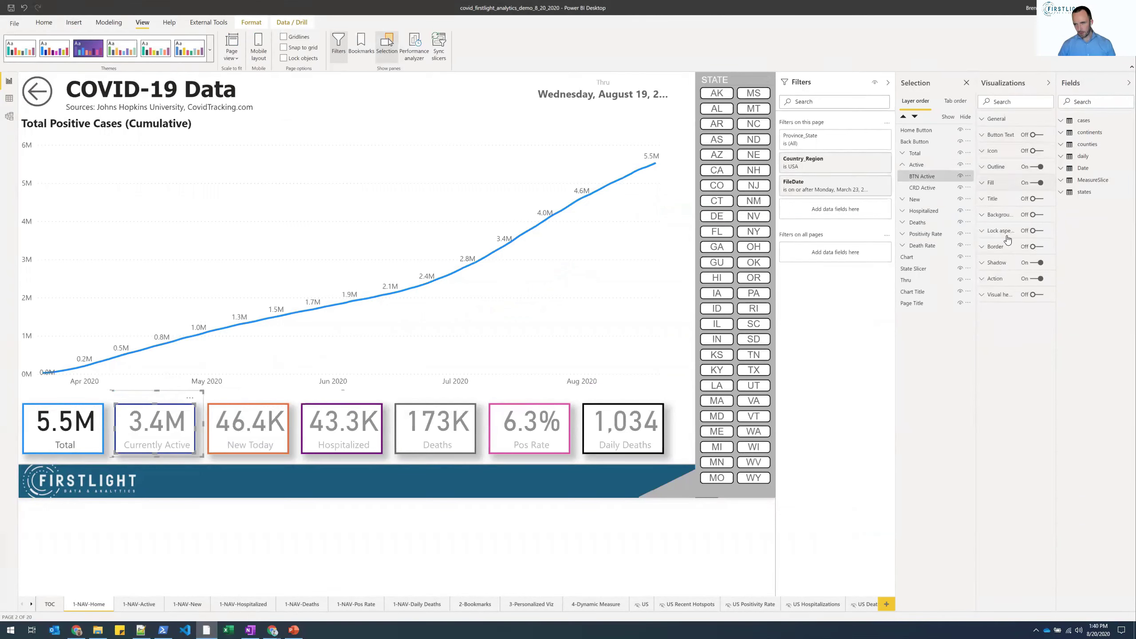
# - Examine BTN Active's shadow, action and fill settings, including the fill for the default and On hover states
pyautogui.click(1002, 264)
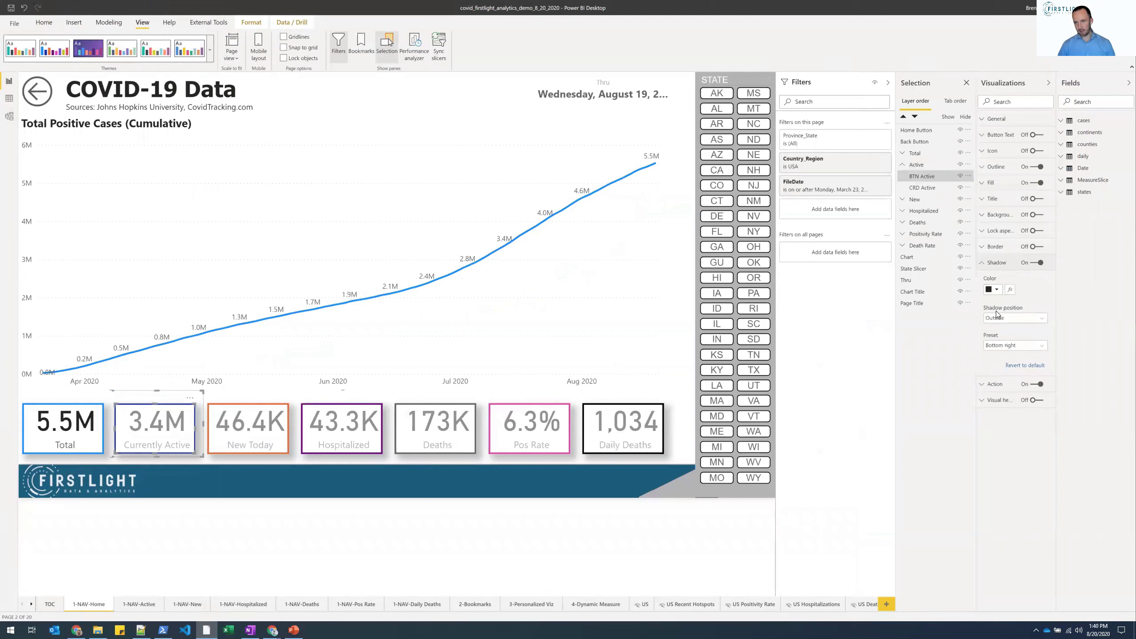
pyautogui.click(993, 385)
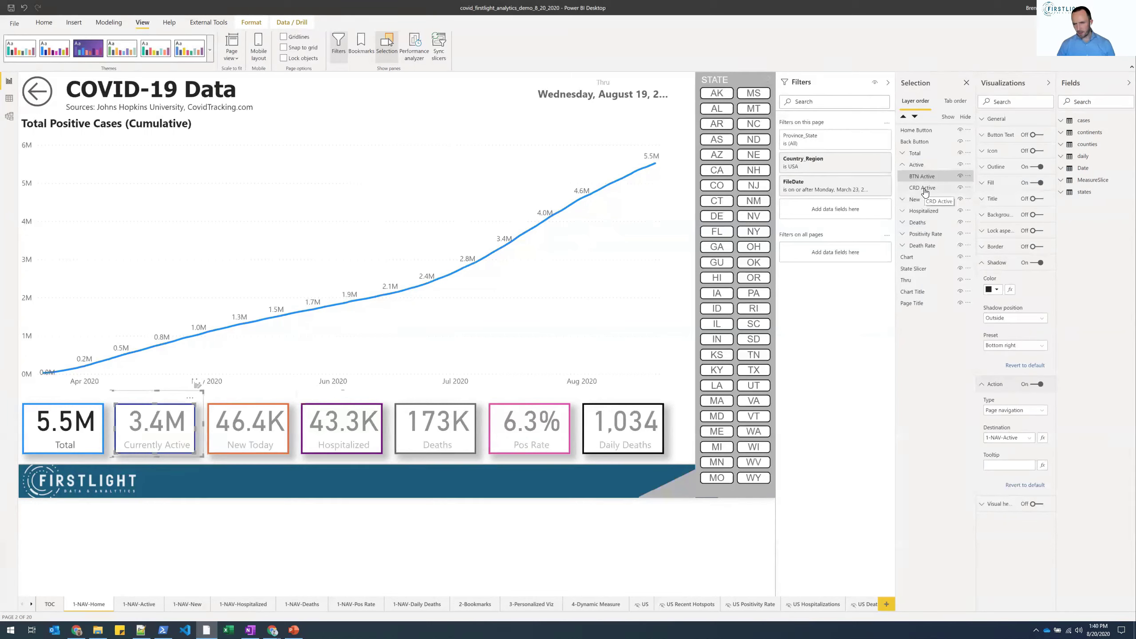
pyautogui.click(987, 181)
pyautogui.click(1004, 200)
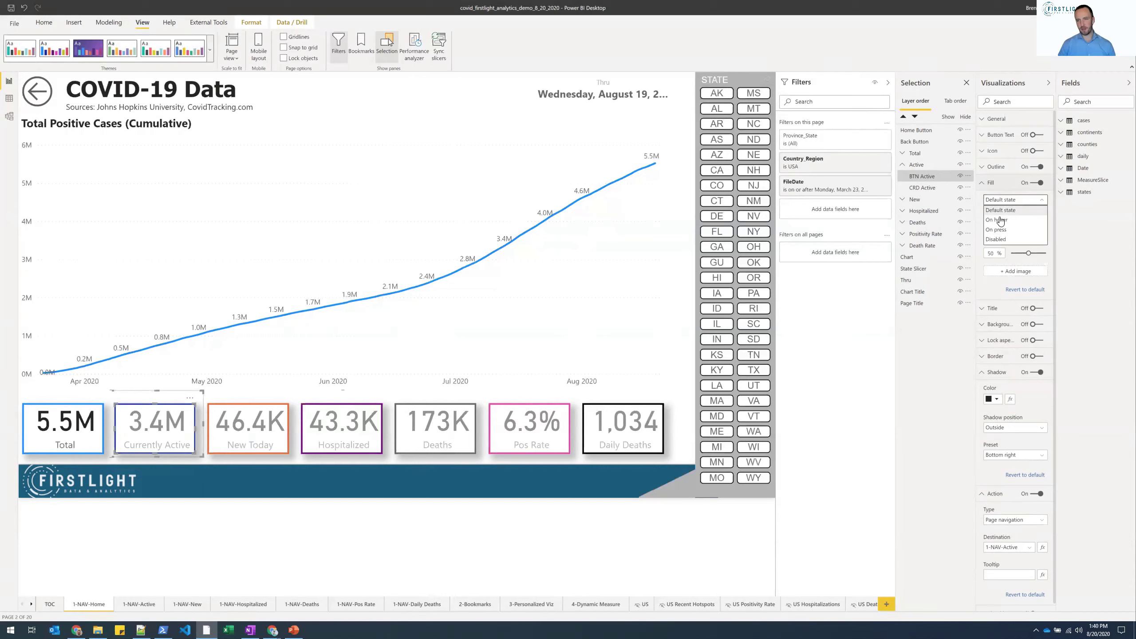
pyautogui.click(1000, 201)
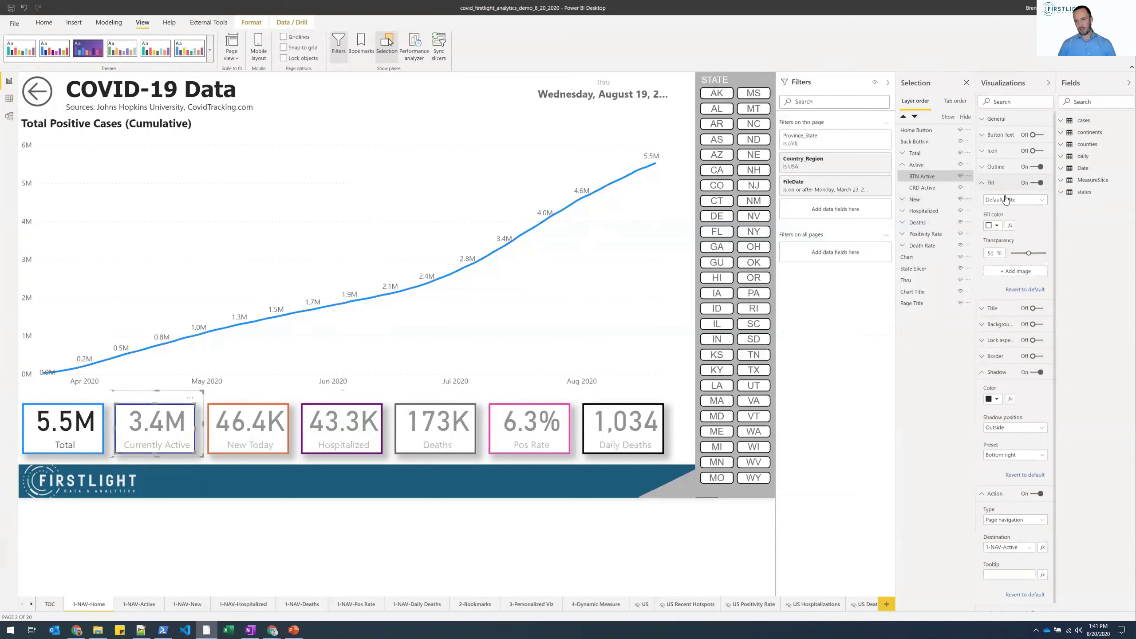
pyautogui.click(1003, 198)
pyautogui.click(1008, 220)
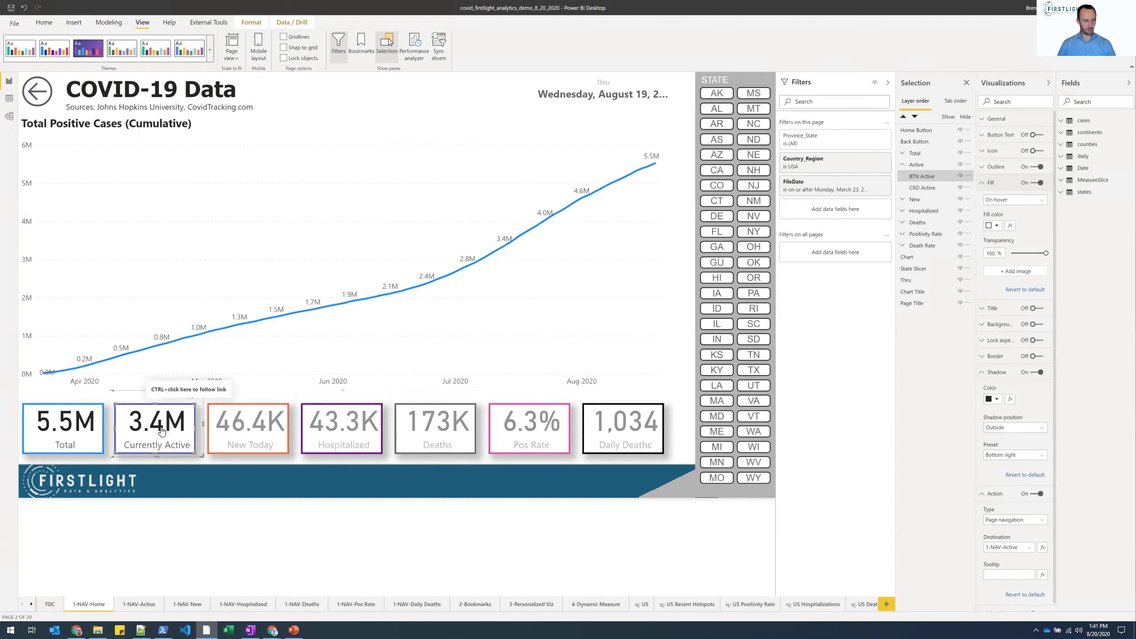
# - Visit the 1-NAV-Active page, follow the New Today and Hospitalized card links, and end on the 1-NAV-Deaths page
pyautogui.click(139, 604)
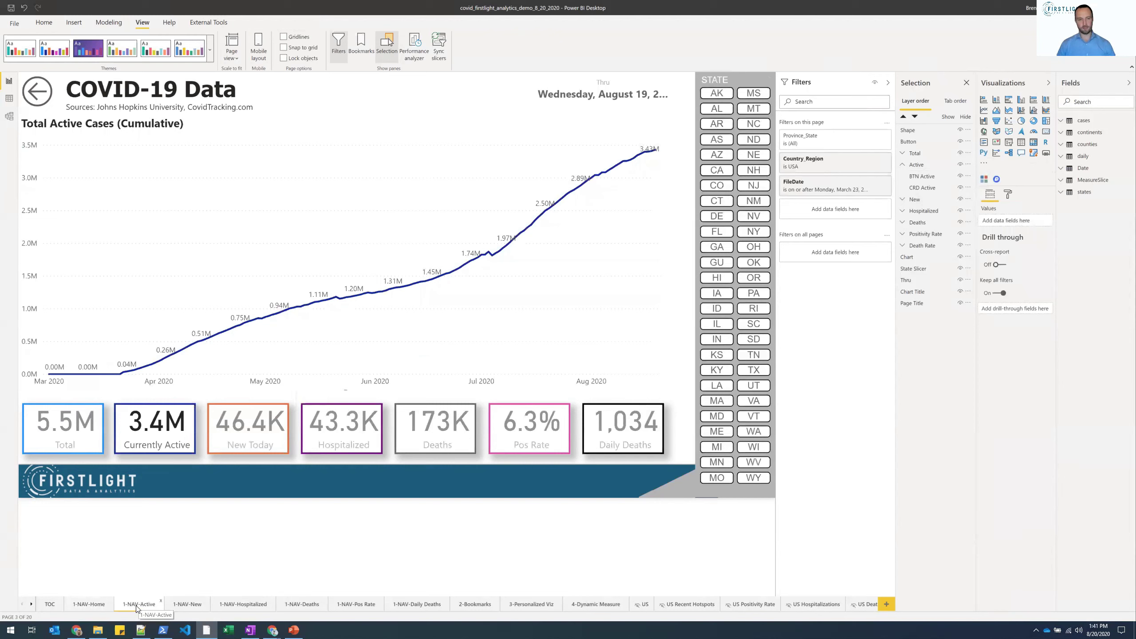
pyautogui.click(408, 329)
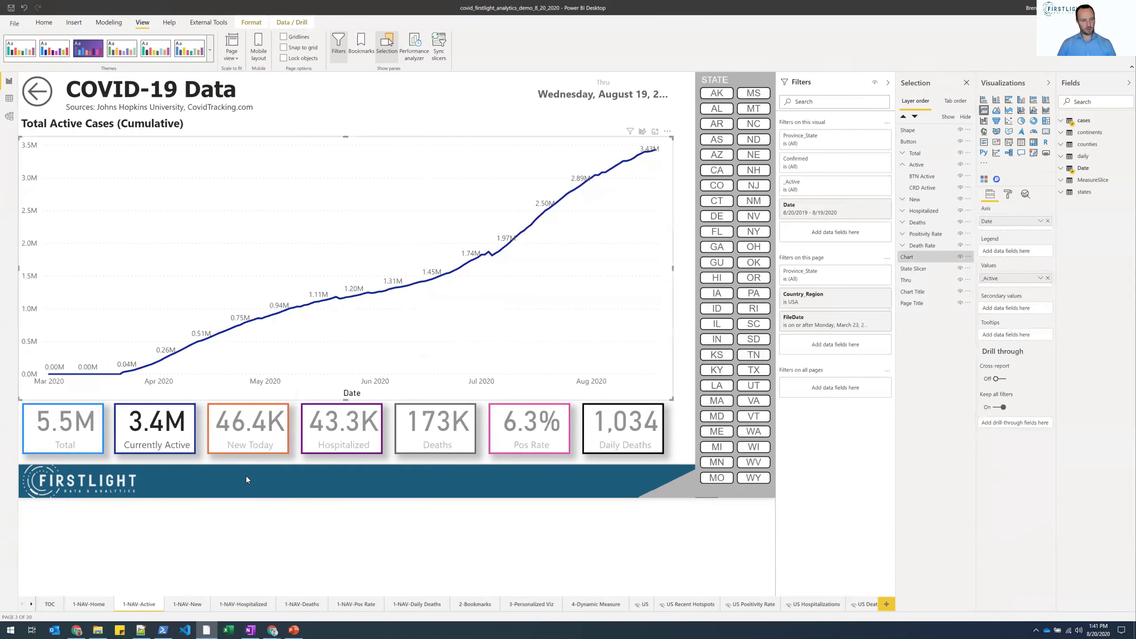
pyautogui.keyDown('ctrl'); pyautogui.click(252, 446); pyautogui.keyUp('ctrl')
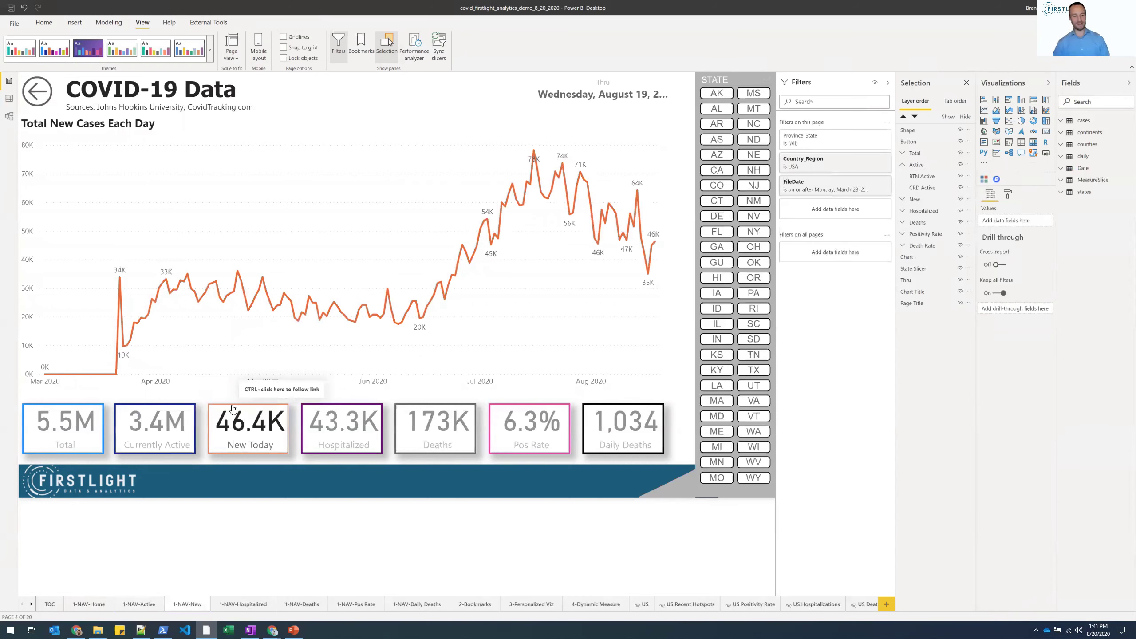
pyautogui.keyDown('ctrl'); pyautogui.click(338, 433); pyautogui.keyUp('ctrl')
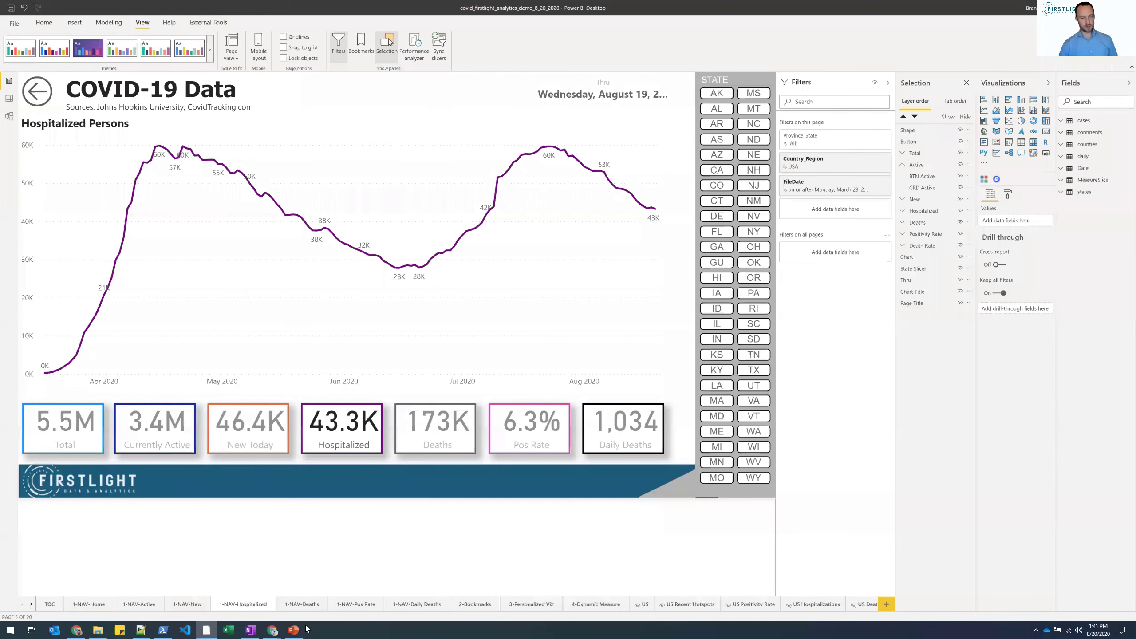
pyautogui.moveTo(296, 629)
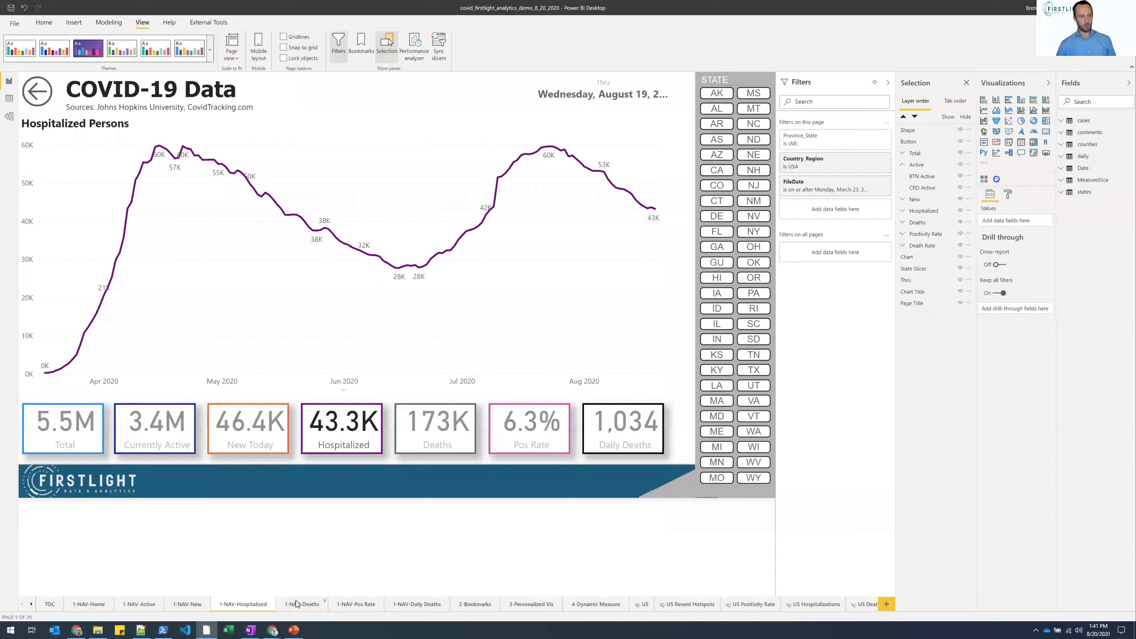
pyautogui.click(298, 605)
# - Switch to the PowerPoint presentation and show the Navigation: Pros & Cons slide
pyautogui.click(293, 629)
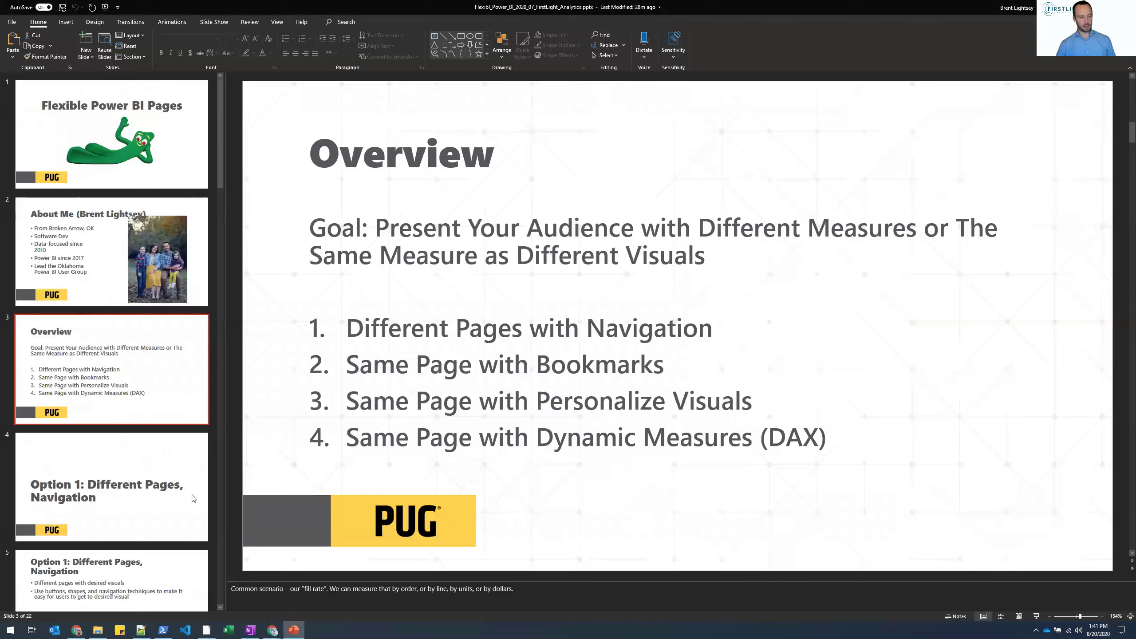
pyautogui.scroll(-3, 149, 405)
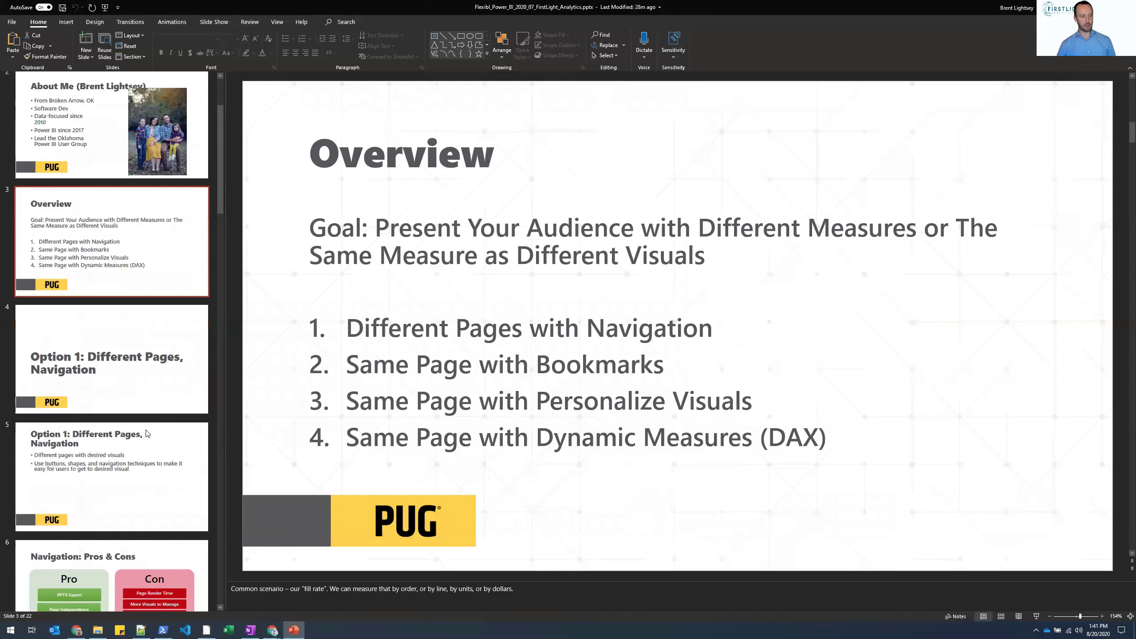
pyautogui.click(112, 591)
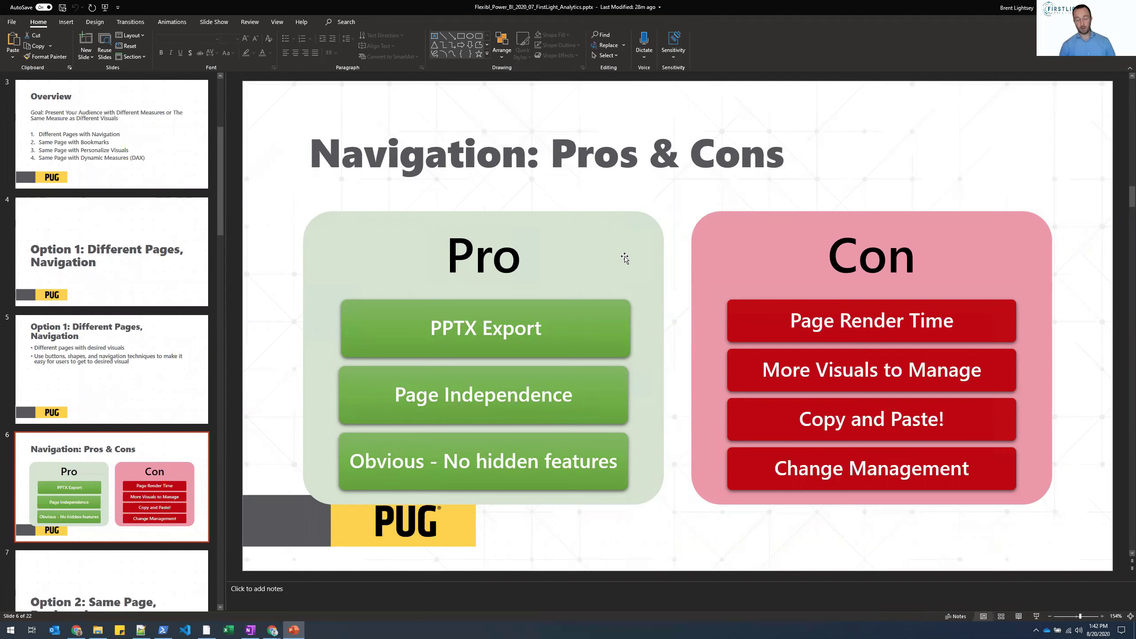
# - Switch back to the Power BI report to view its pages, and return to the pros and cons slide in PowerPoint
pyautogui.click(295, 630)
pyautogui.moveTo(375, 356)
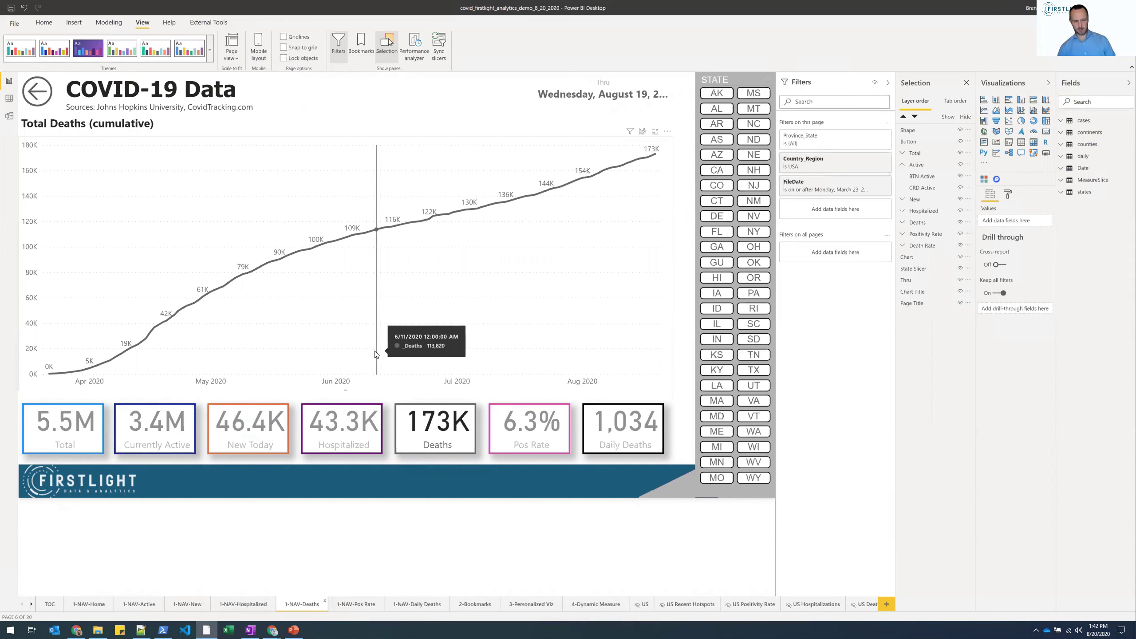
pyautogui.click(294, 630)
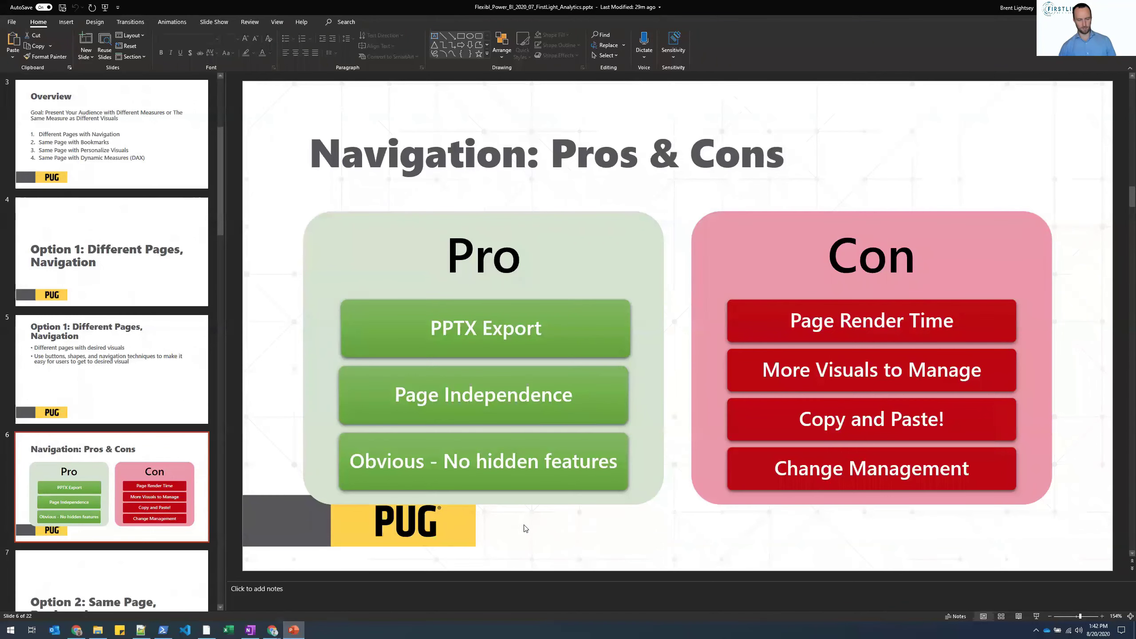
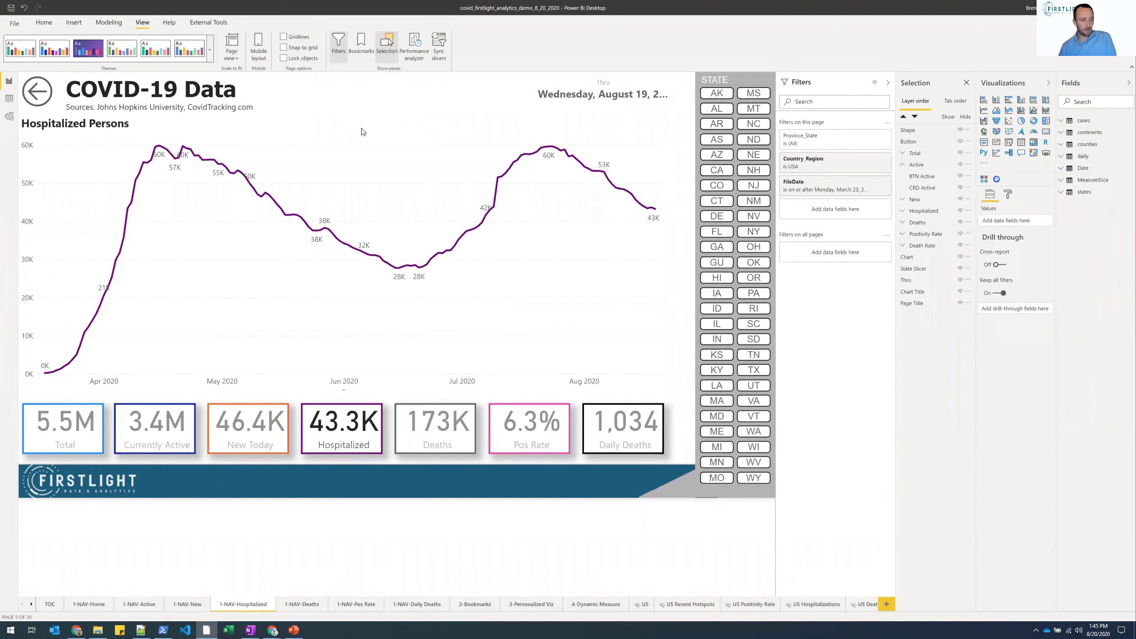
pyautogui.click(293, 630)
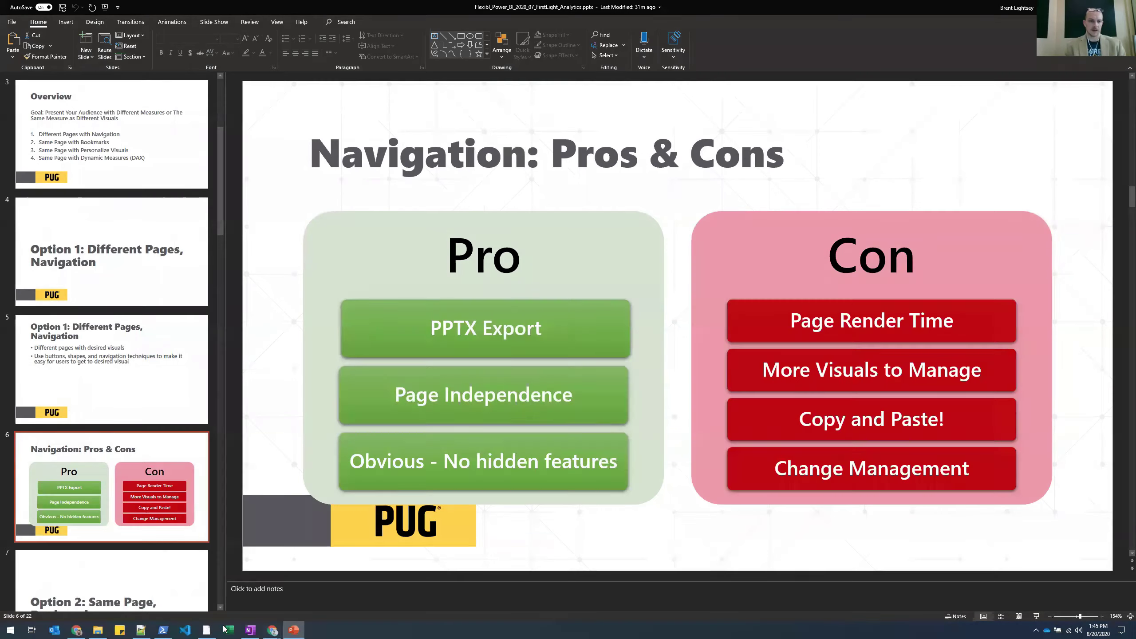
# - Return to the Power BI report, widen the Selection pane and collapse the Filters pane
pyautogui.hotkey('alt', 'Tab')
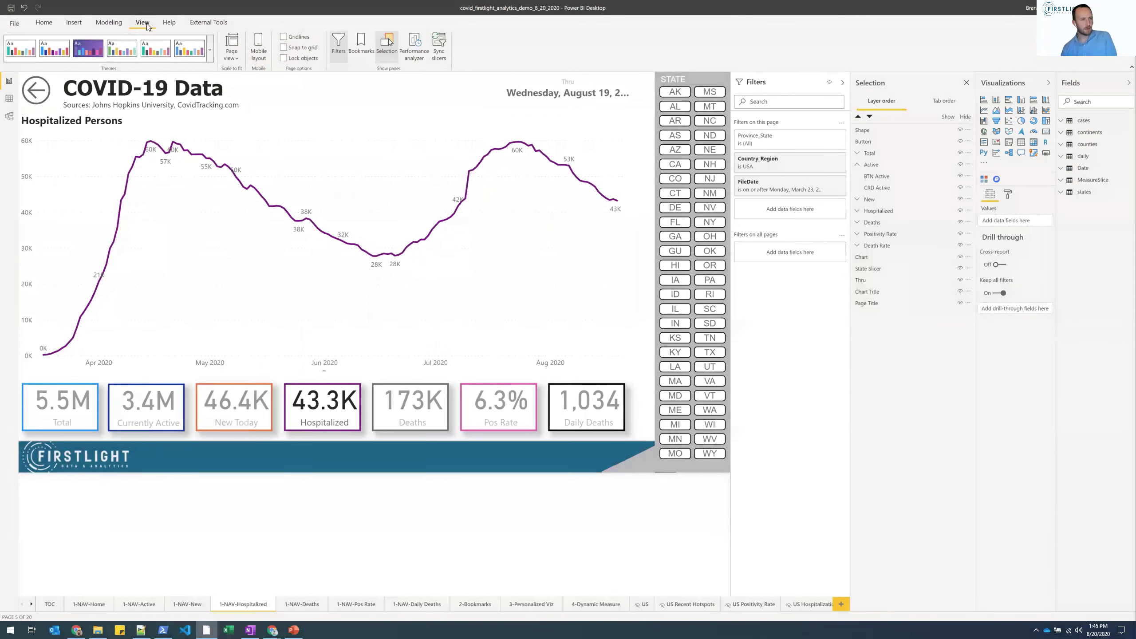
pyautogui.click(386, 43)
pyautogui.click(387, 43)
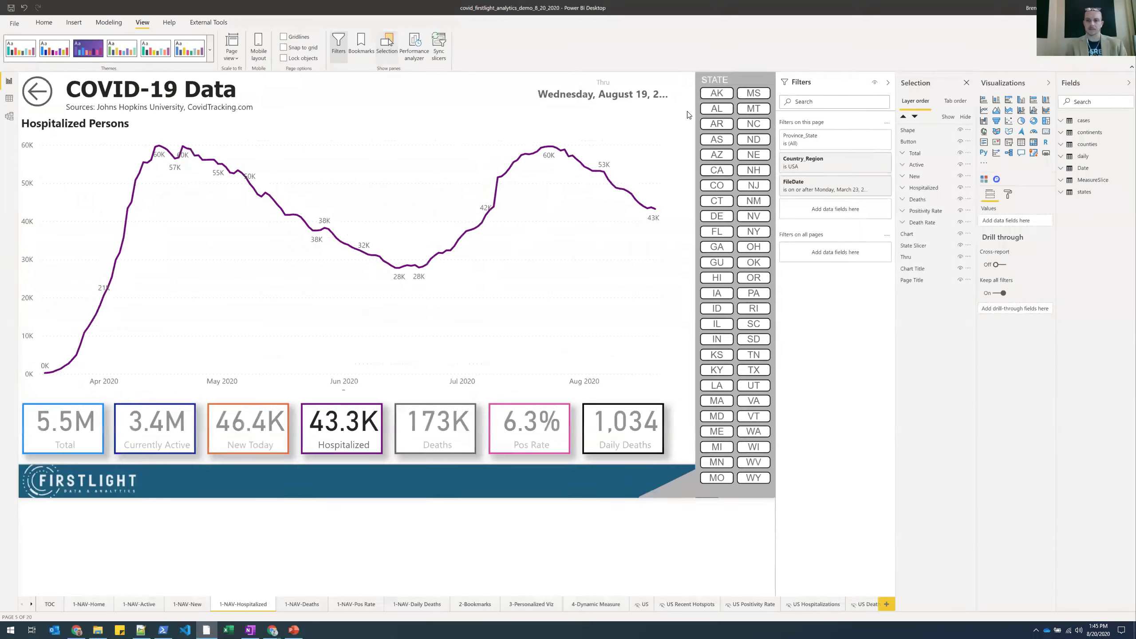
pyautogui.moveTo(894, 91); pyautogui.dragTo(829, 94)
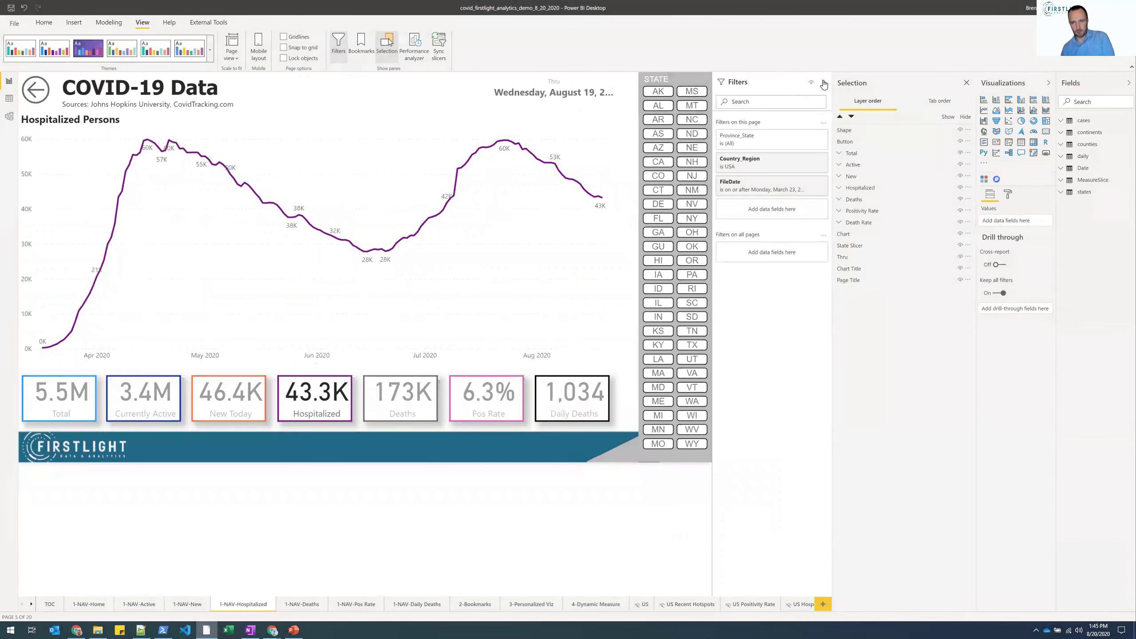
pyautogui.click(823, 85)
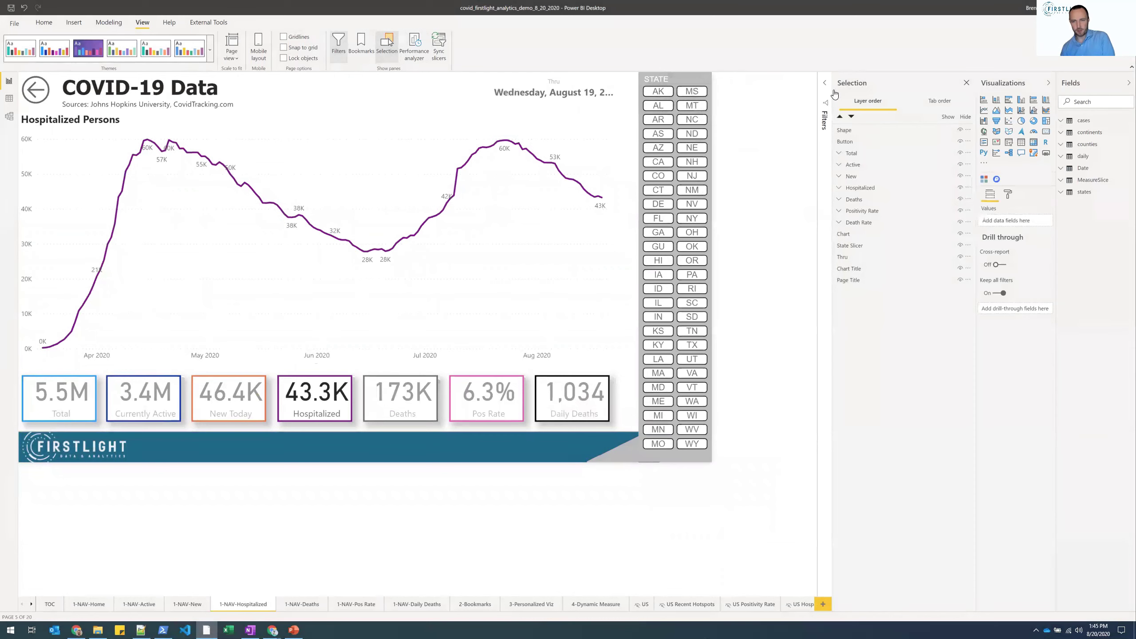
# - Select the Shape and Button objects in the layer order to identify them on the Hospitalized page
pyautogui.click(846, 130)
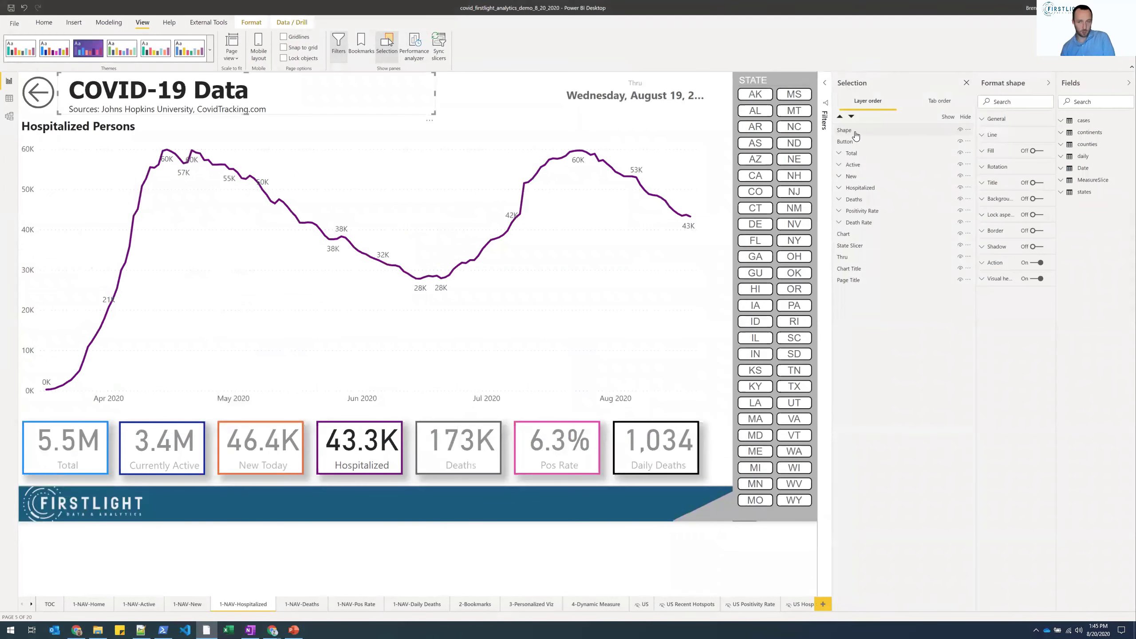
pyautogui.click(857, 143)
pyautogui.click(855, 136)
# - Expand the Total group and inspect its BTN Total and CRD Total objects on the Hospitalized page
pyautogui.click(847, 154)
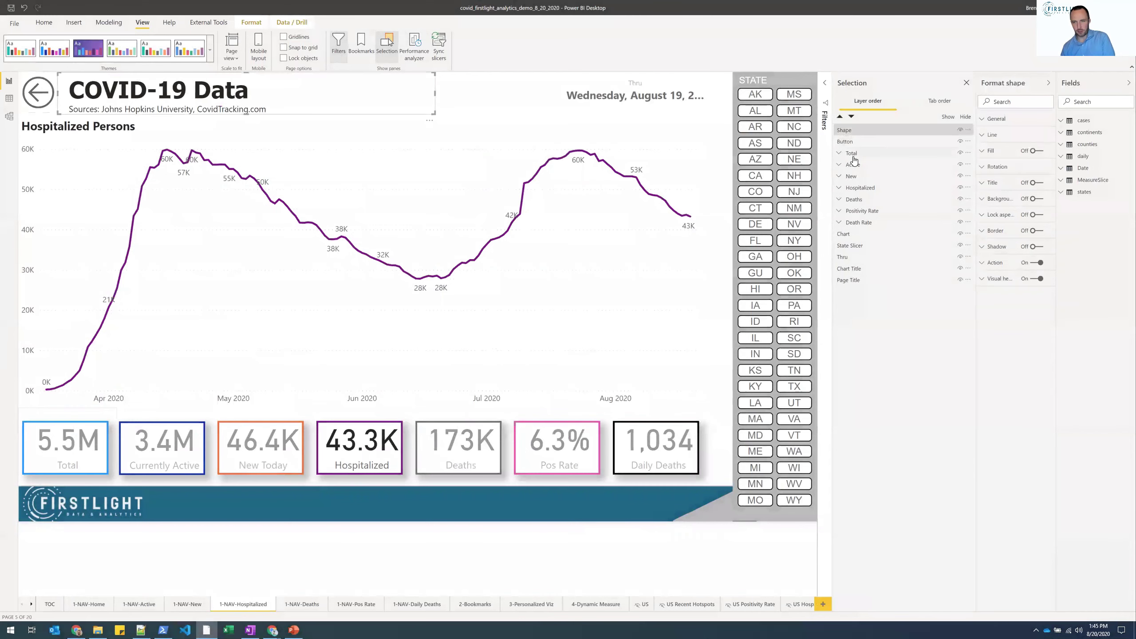
pyautogui.click(840, 154)
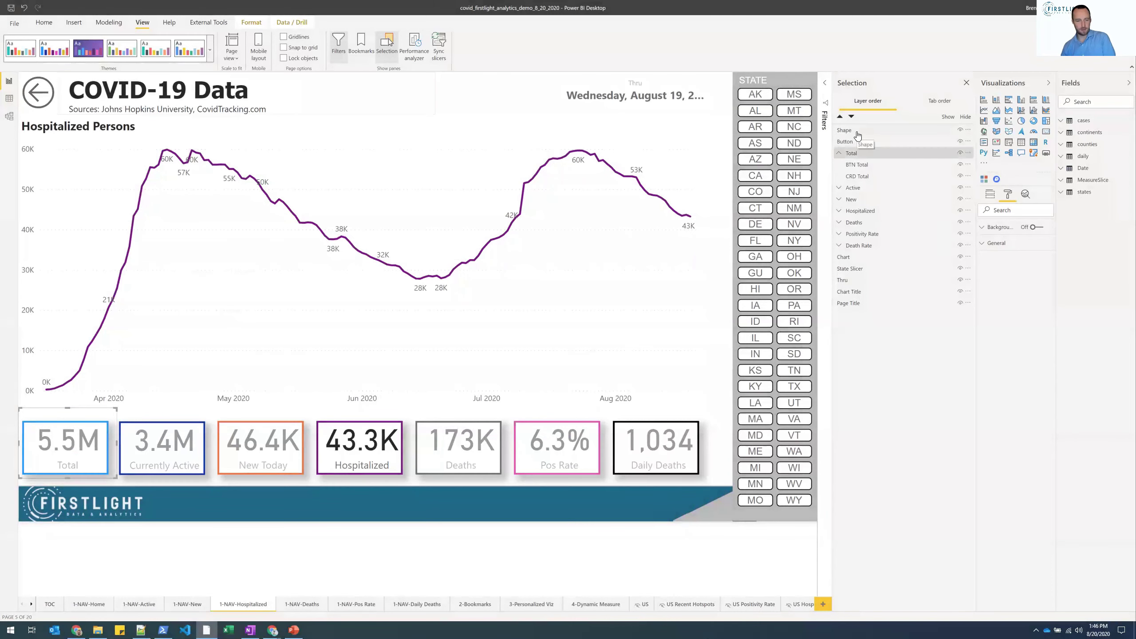
pyautogui.click(856, 166)
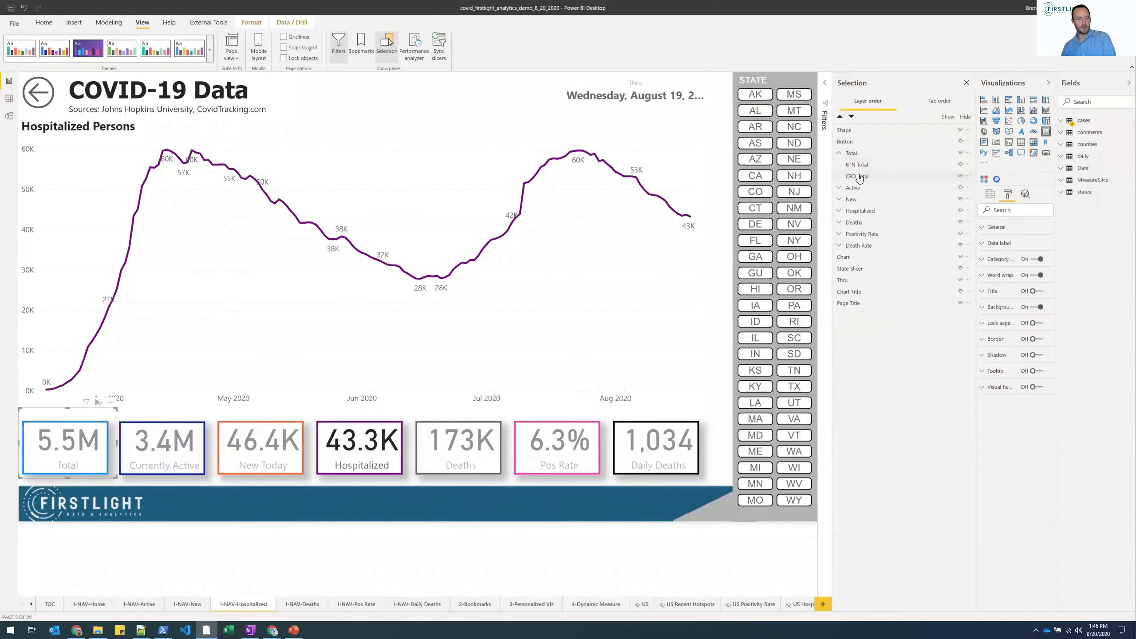
pyautogui.click(859, 174)
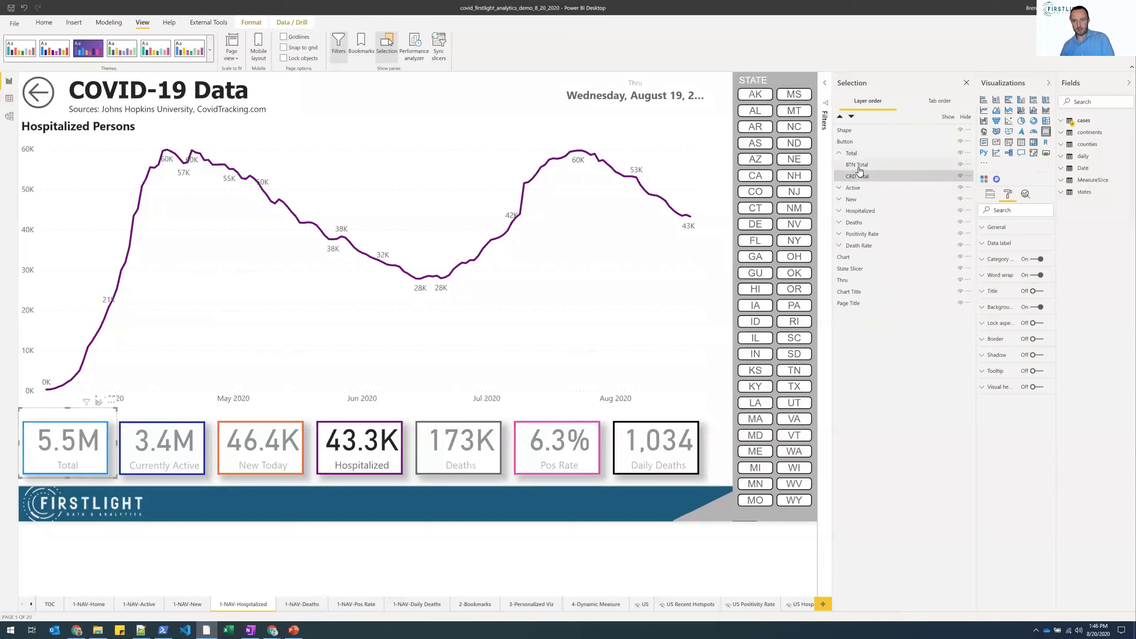
pyautogui.click(858, 169)
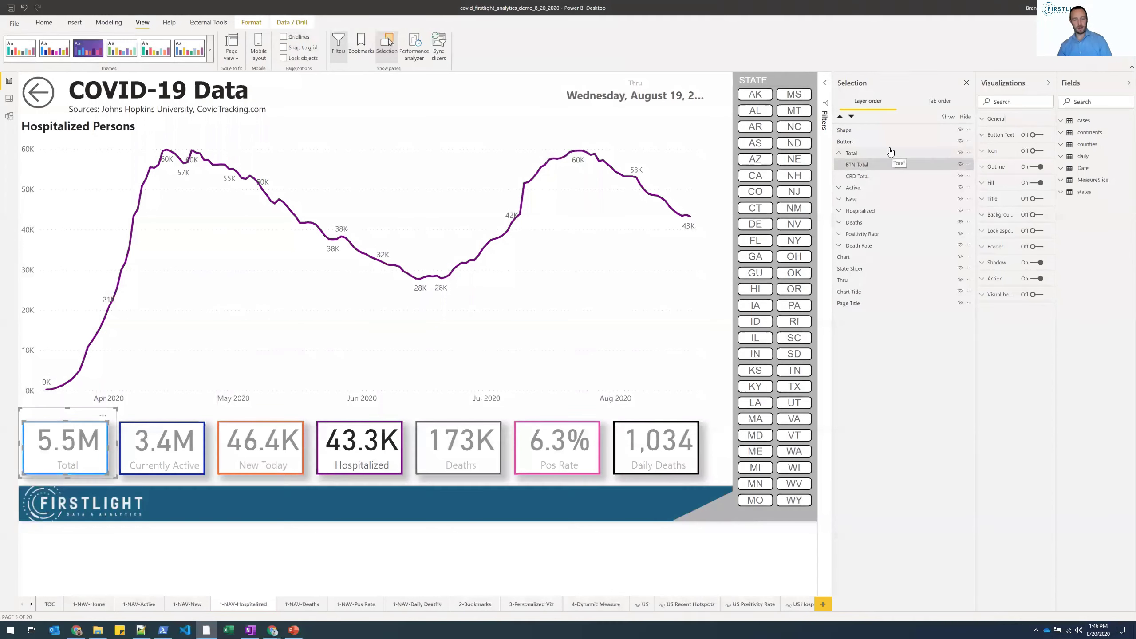
pyautogui.click(604, 145)
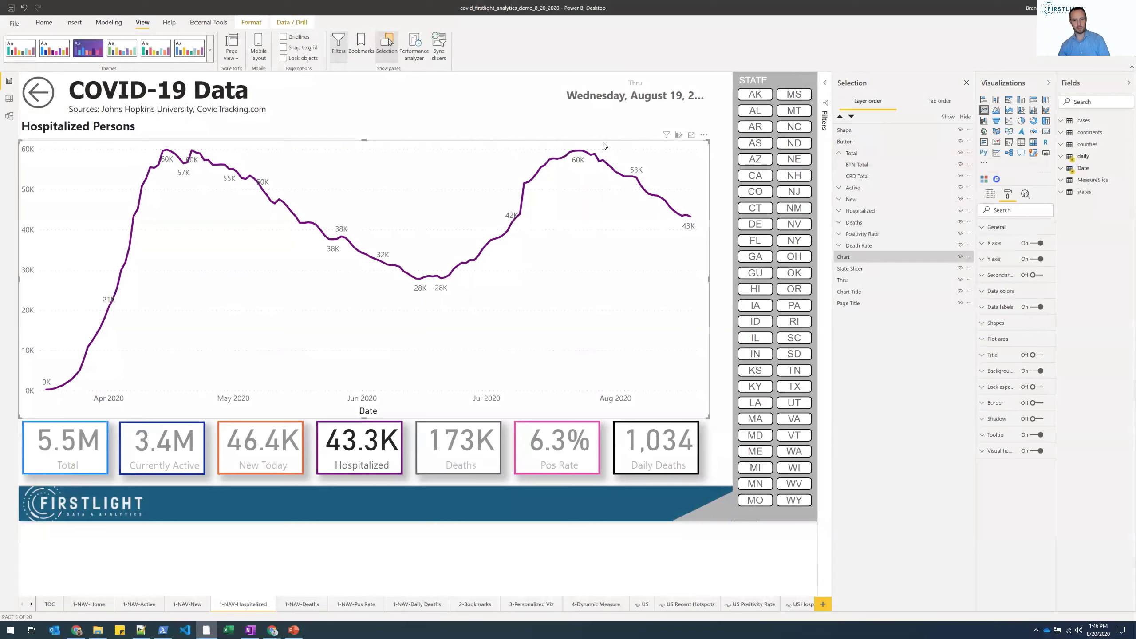
pyautogui.click(867, 165)
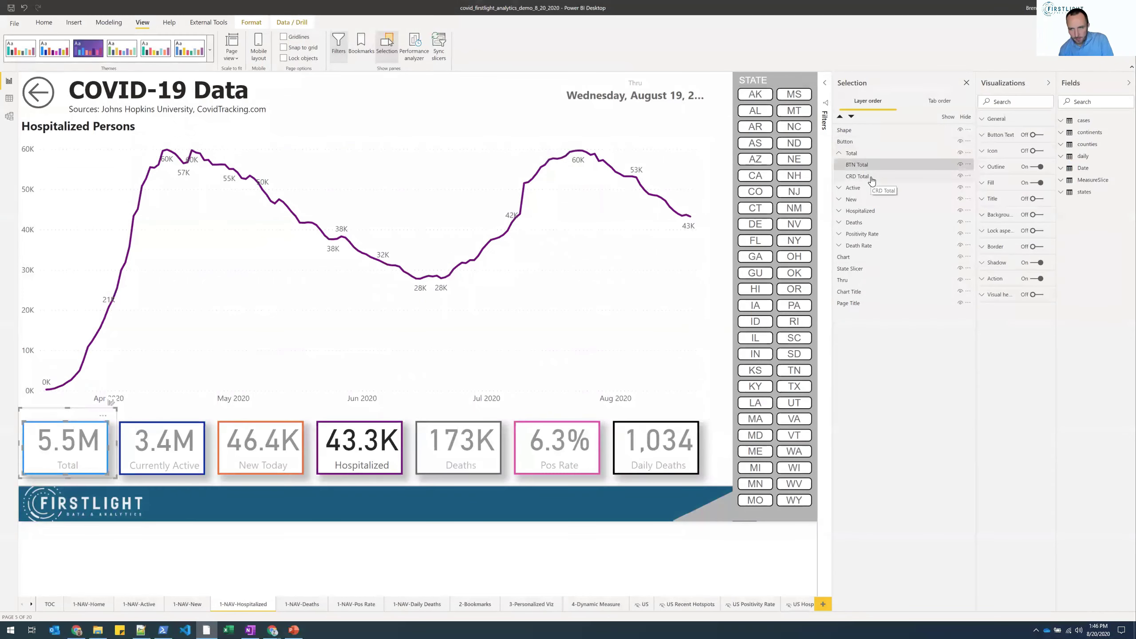
# - Ungroup the Total group so BTN Total and CRD Total are separate objects
pyautogui.click(968, 154)
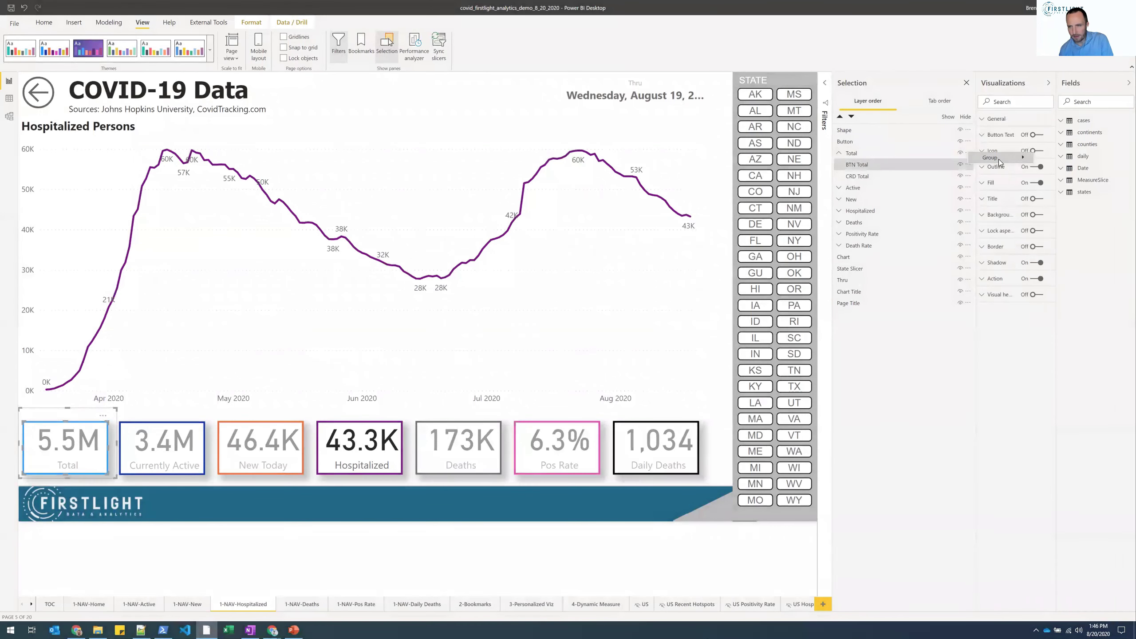
pyautogui.moveTo(1006, 157)
pyautogui.click(1056, 169)
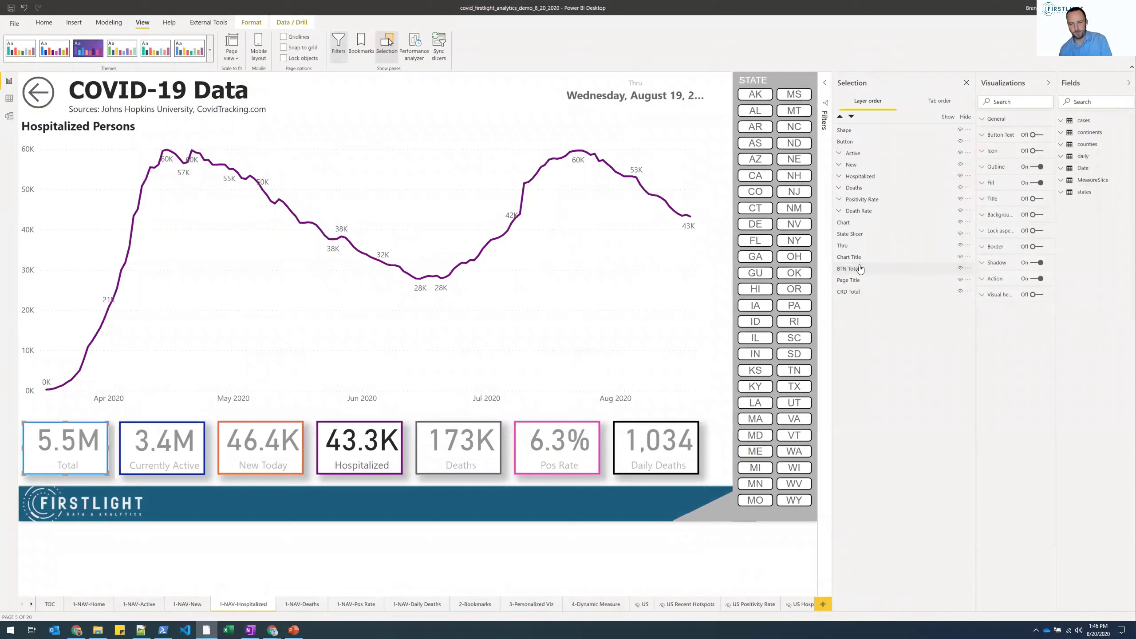
# - Group the BTN Total button and the CRD Total card together
pyautogui.click(855, 291)
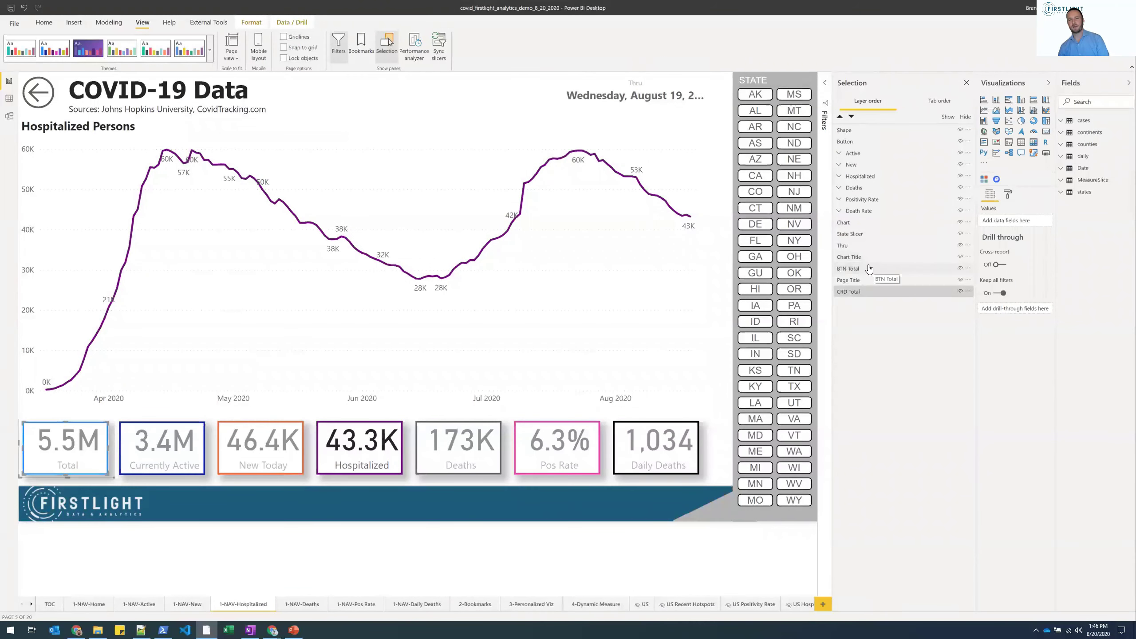
pyautogui.click(870, 269)
pyautogui.click(928, 293)
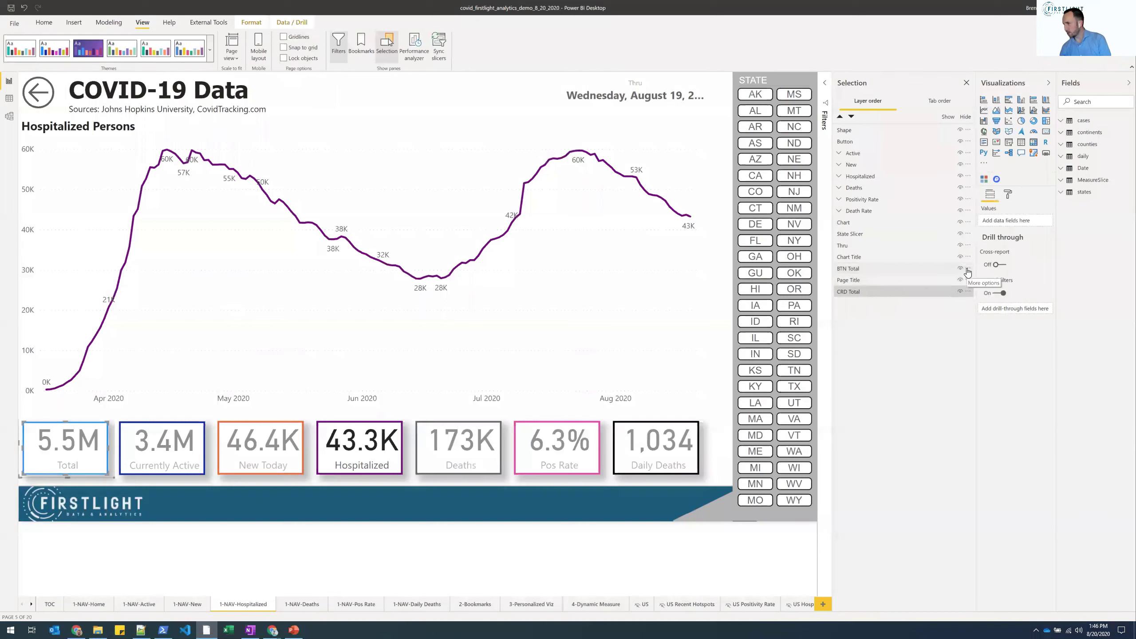
pyautogui.click(968, 271)
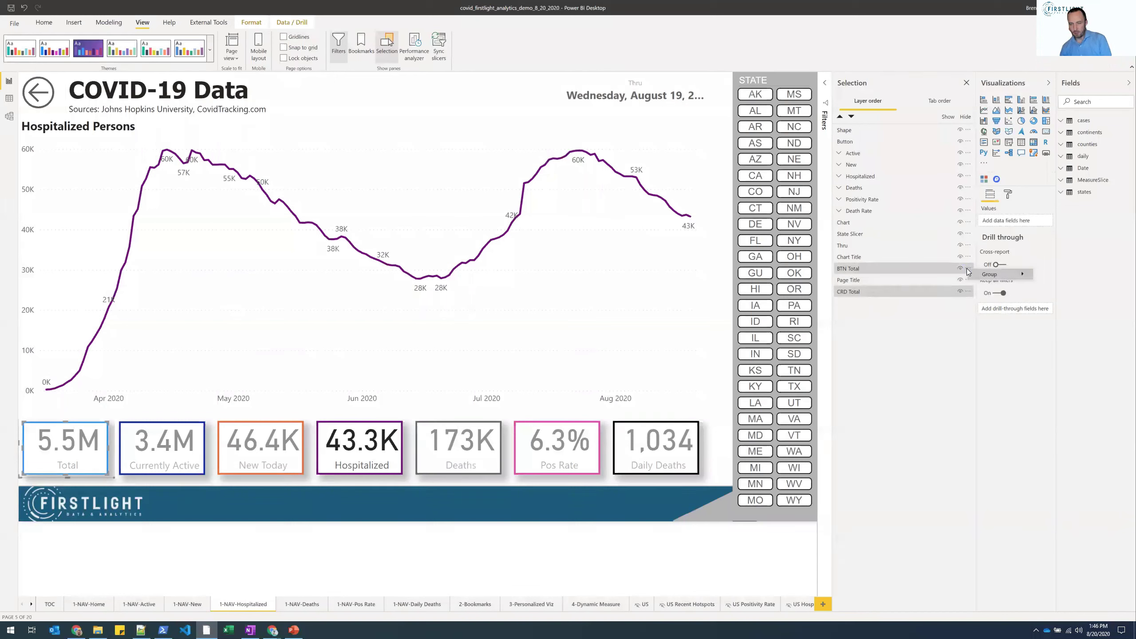
pyautogui.moveTo(1023, 275)
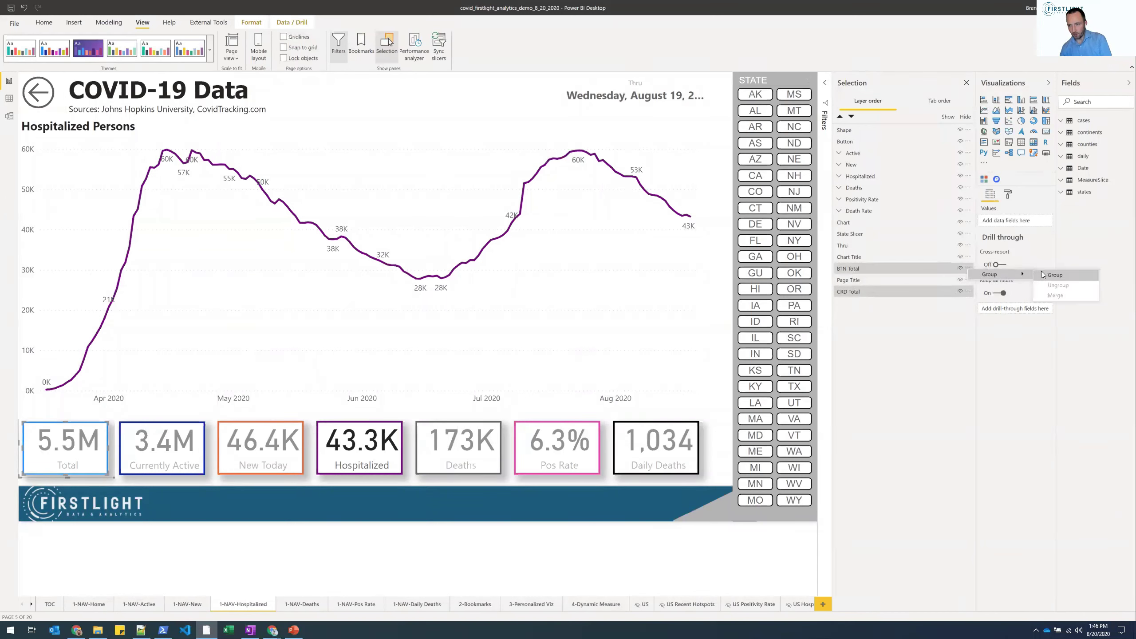
pyautogui.click(1071, 276)
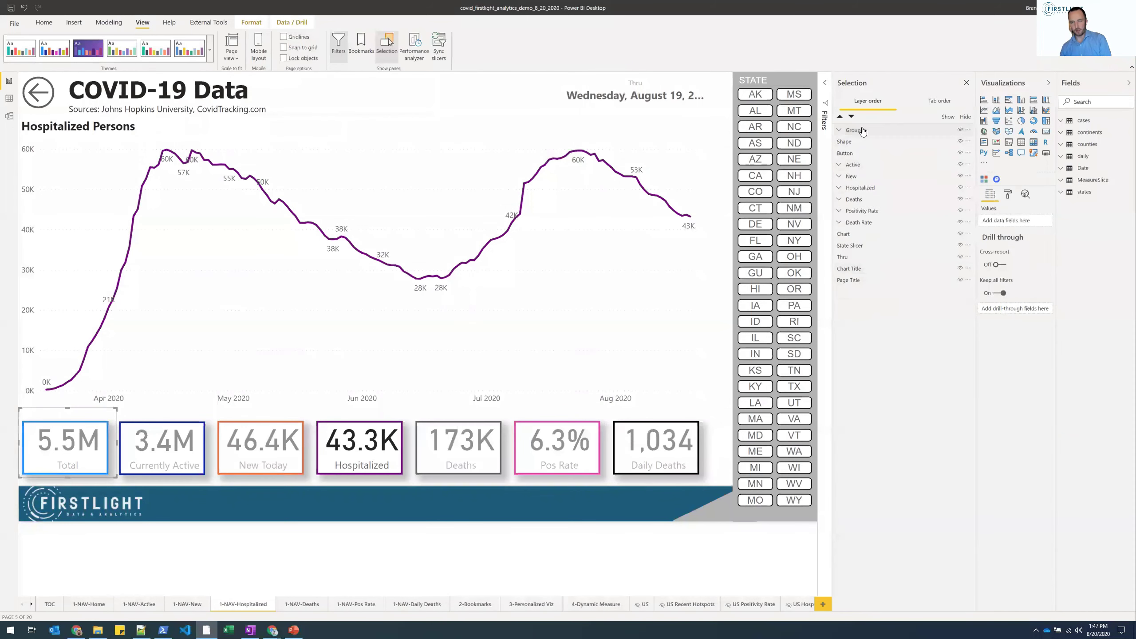
# - Rename the new group as Total and move it below Button in the layer order
pyautogui.doubleClick(860, 131)
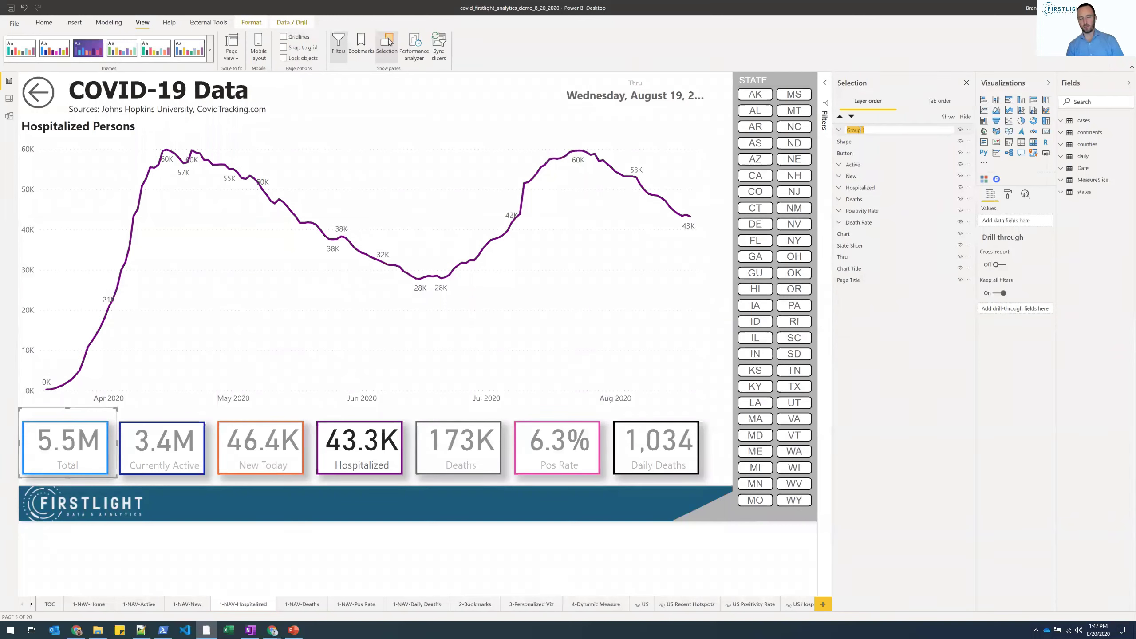
pyautogui.write('Total')
pyautogui.press('Return')
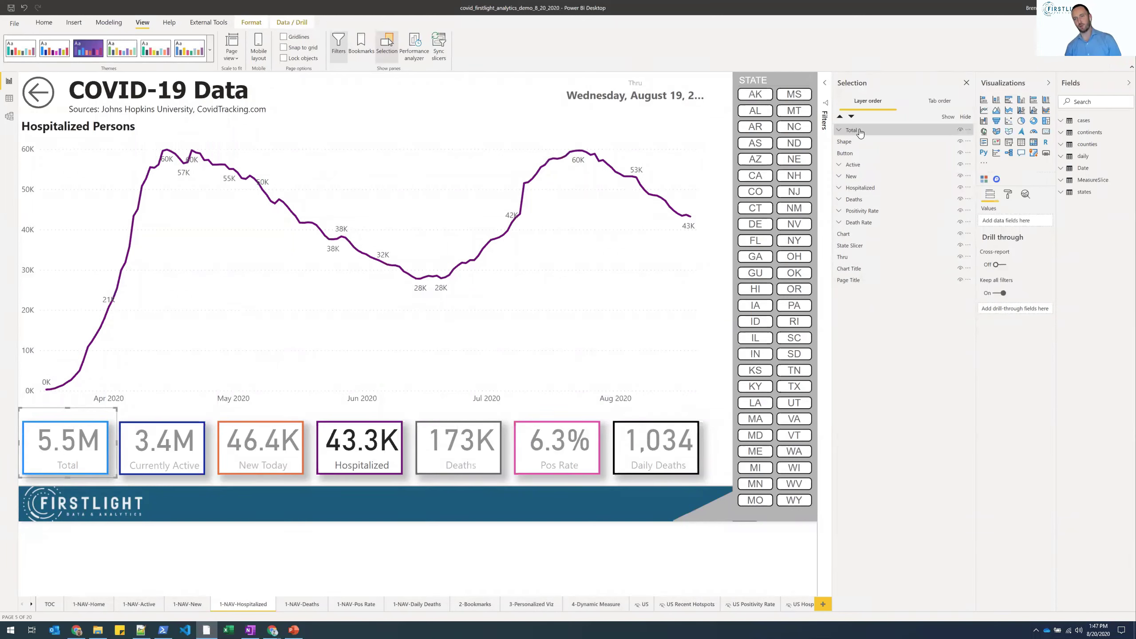
pyautogui.moveTo(860, 132); pyautogui.dragTo(855, 155)
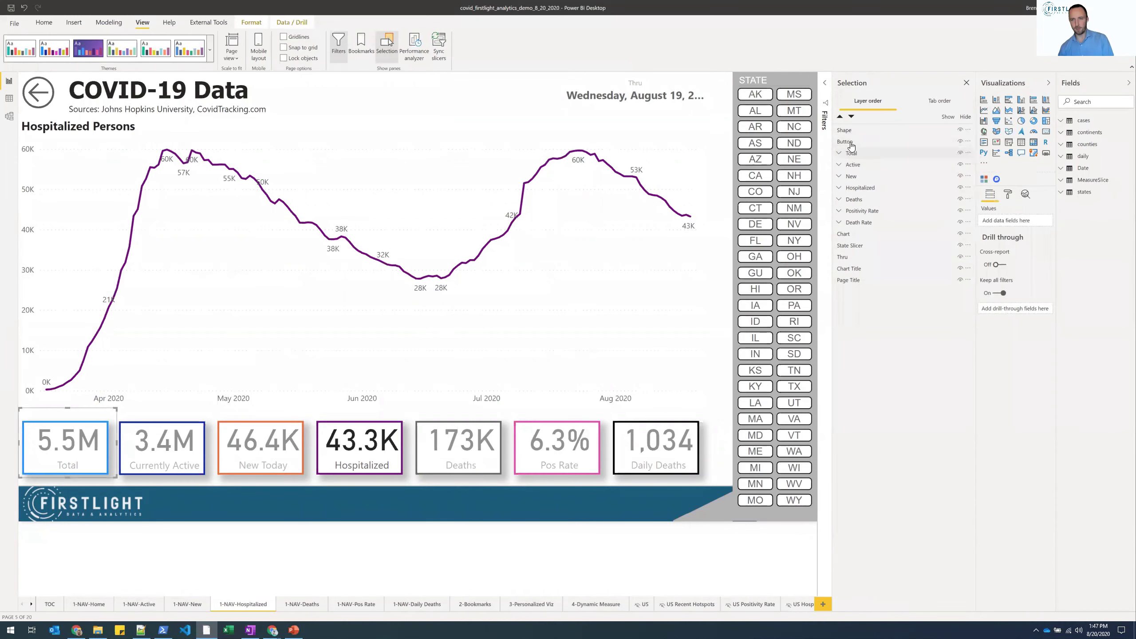
# - Examine the Title formatting options of the back-arrow Button object
pyautogui.click(850, 144)
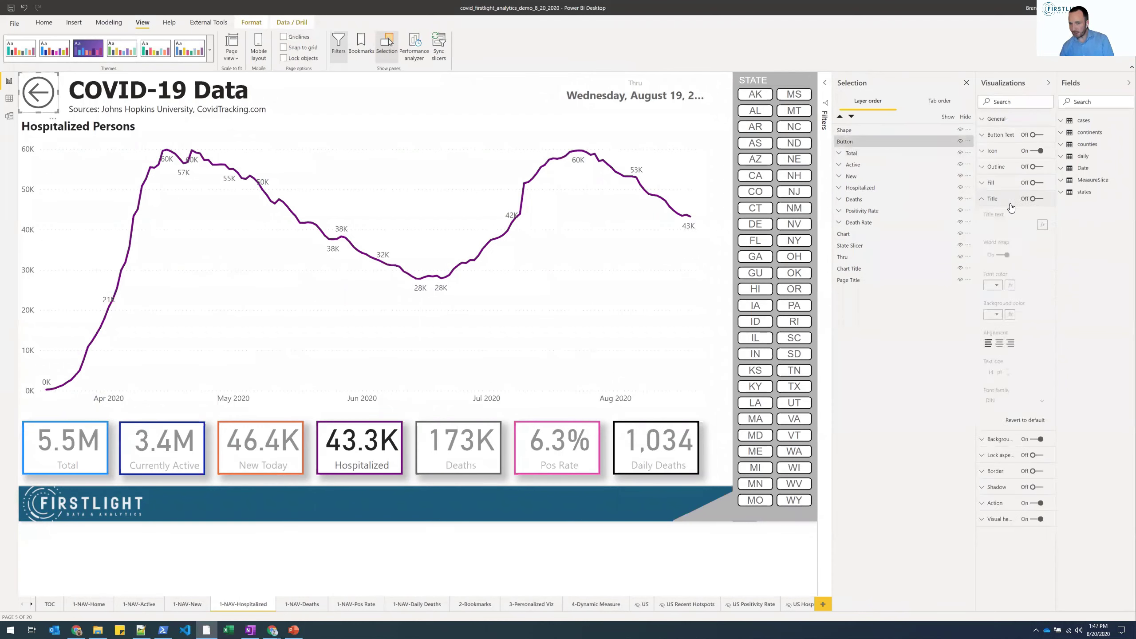
pyautogui.click(1036, 199)
pyautogui.click(1019, 224)
pyautogui.click(1037, 198)
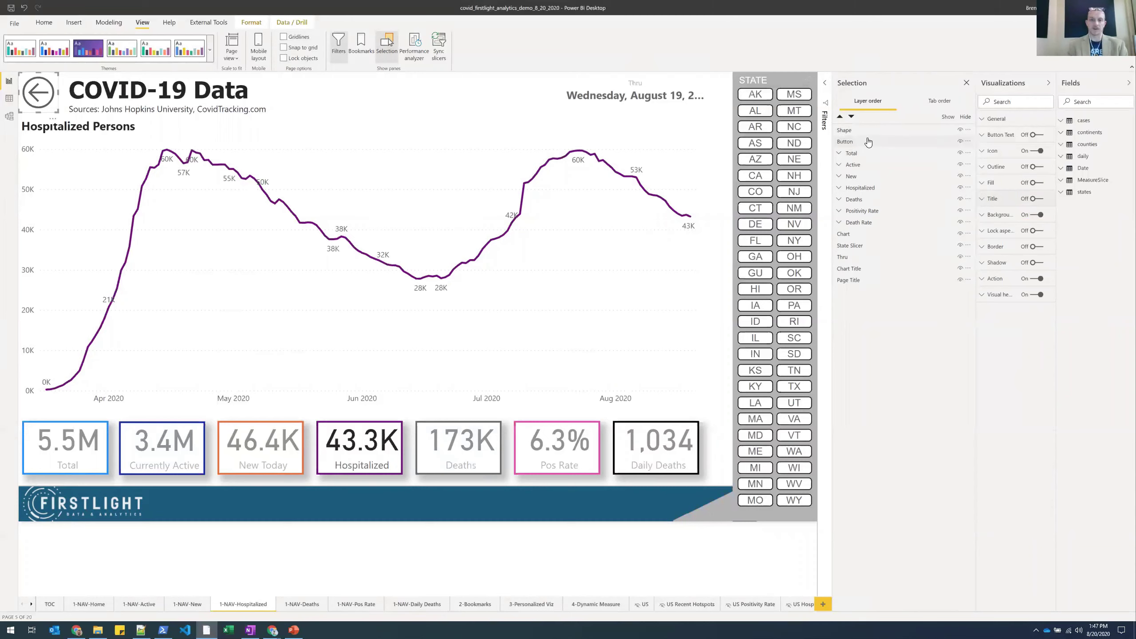
# - Examine the action settings of BTN Total in the Total group, and show the Bookmarks pane
pyautogui.click(840, 154)
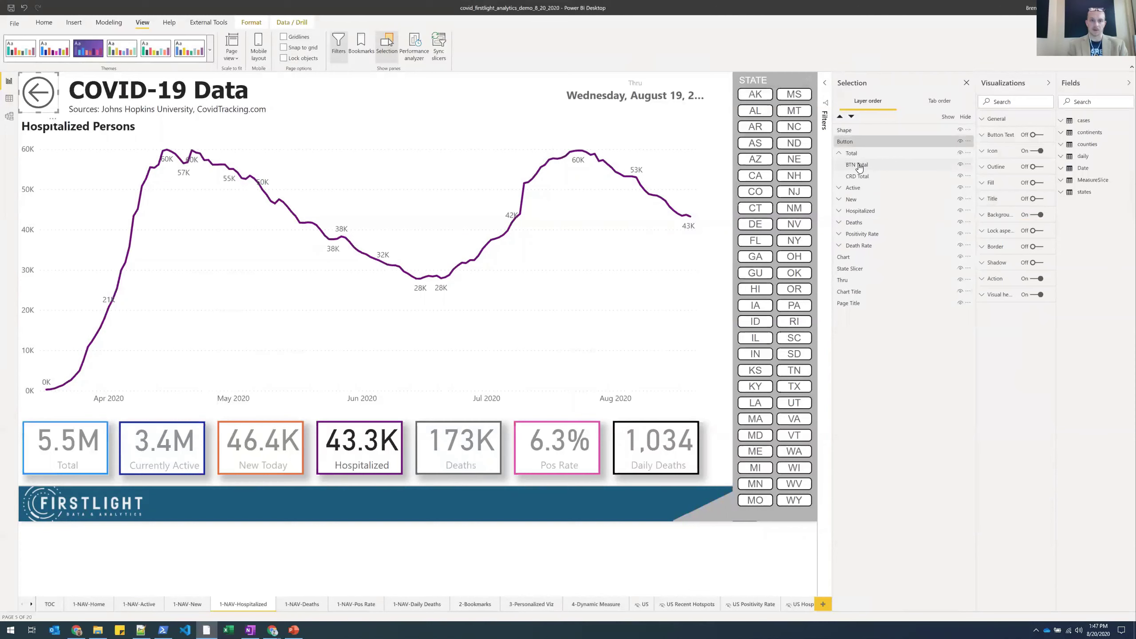
pyautogui.click(859, 165)
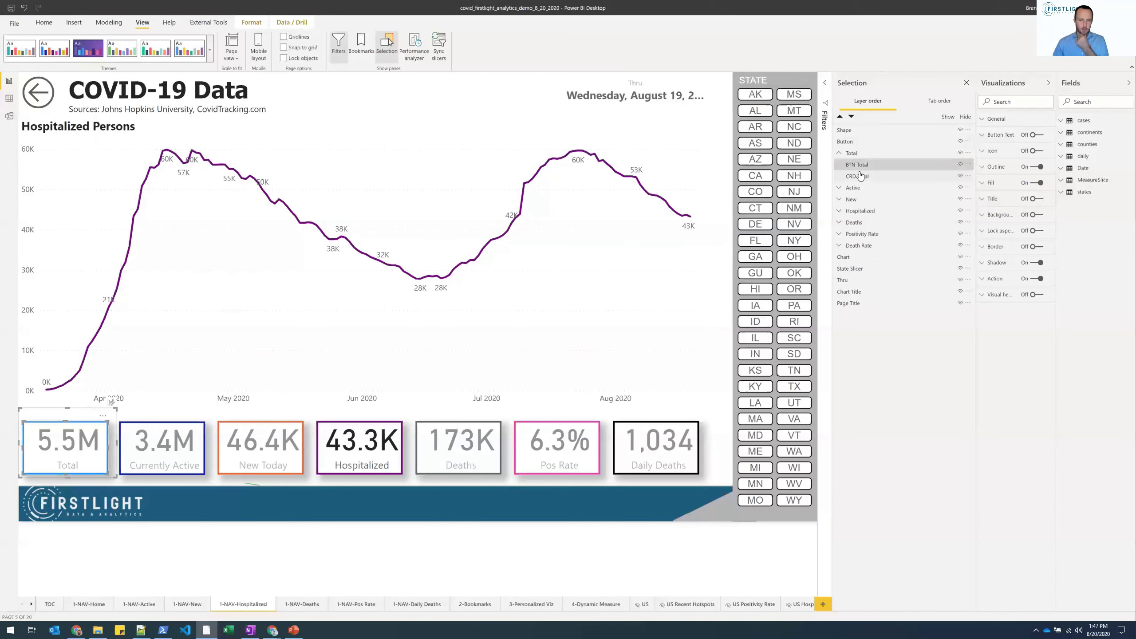
pyautogui.click(996, 277)
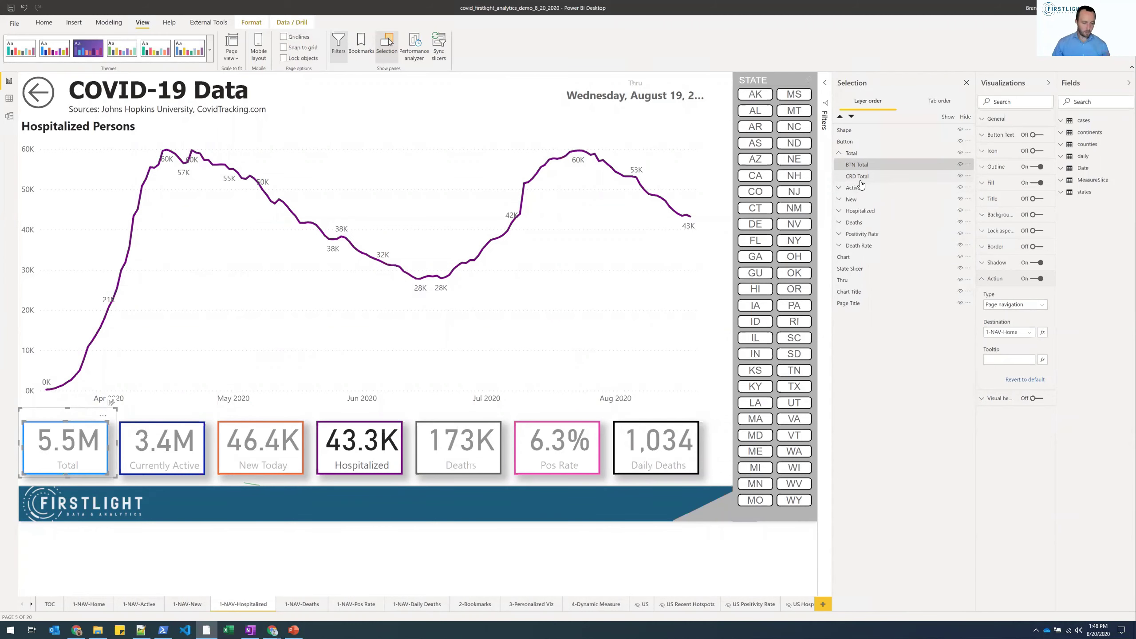
pyautogui.click(363, 42)
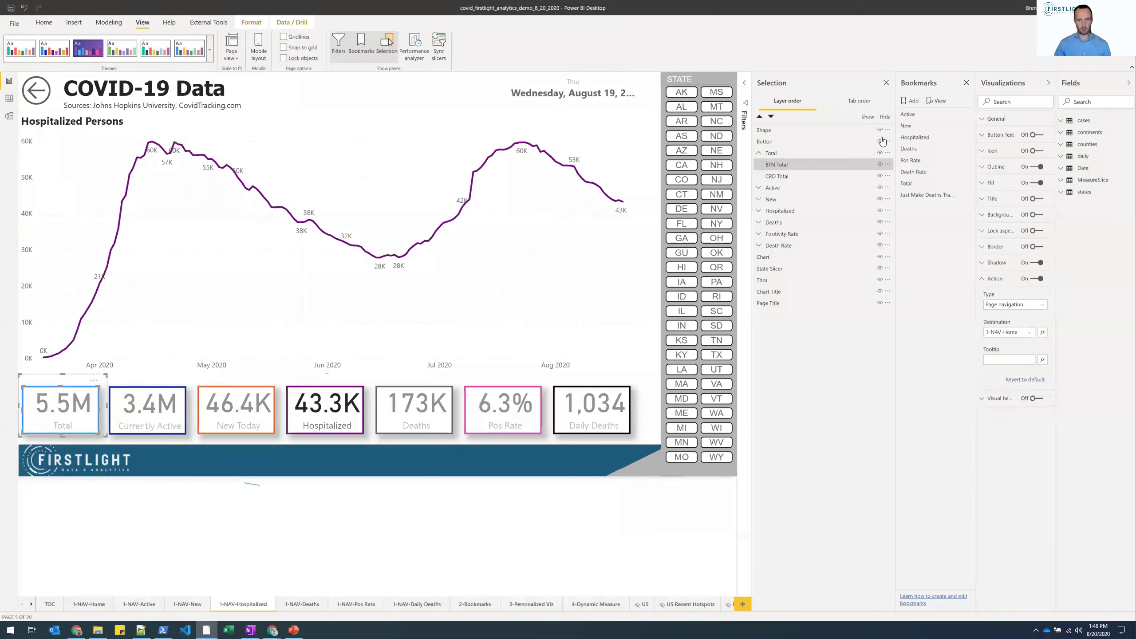
# - Switch to PowerPoint and view the two "Option 2: Same Page, Bookmarks" slides
pyautogui.click(293, 630)
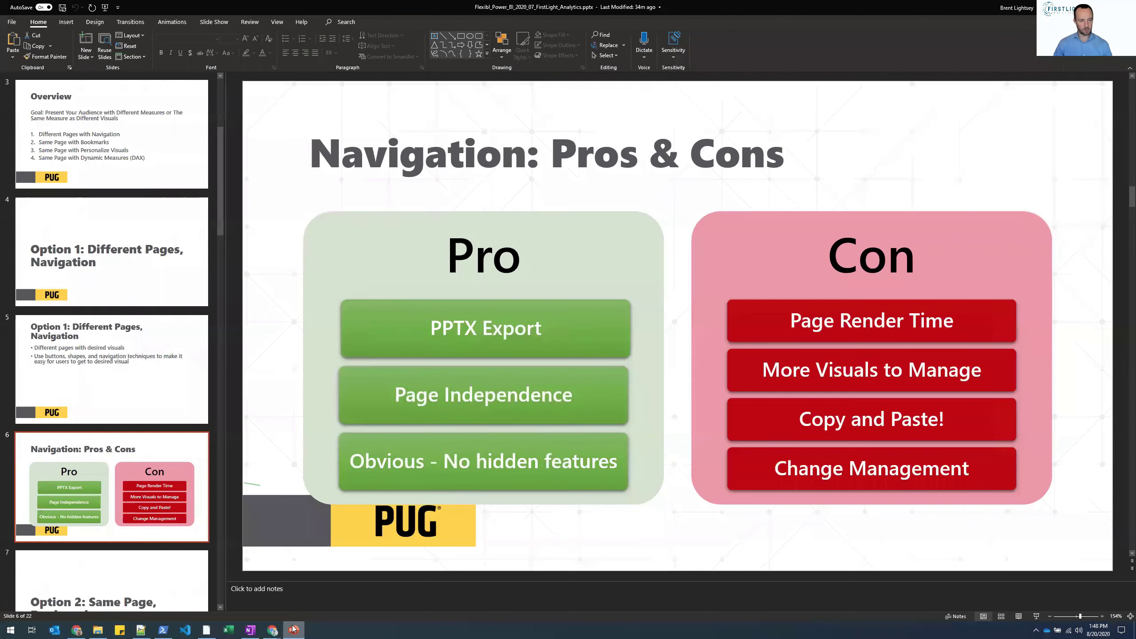
pyautogui.scroll(-1, 108, 497)
pyautogui.scroll(-2, 108, 497)
pyautogui.click(142, 426)
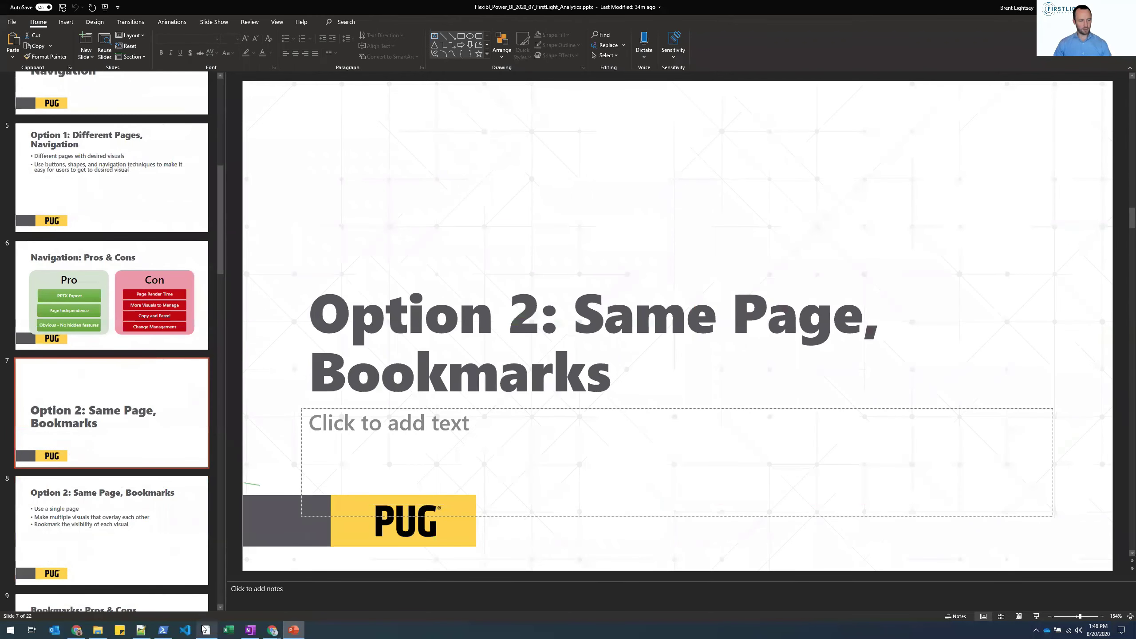
pyautogui.click(126, 517)
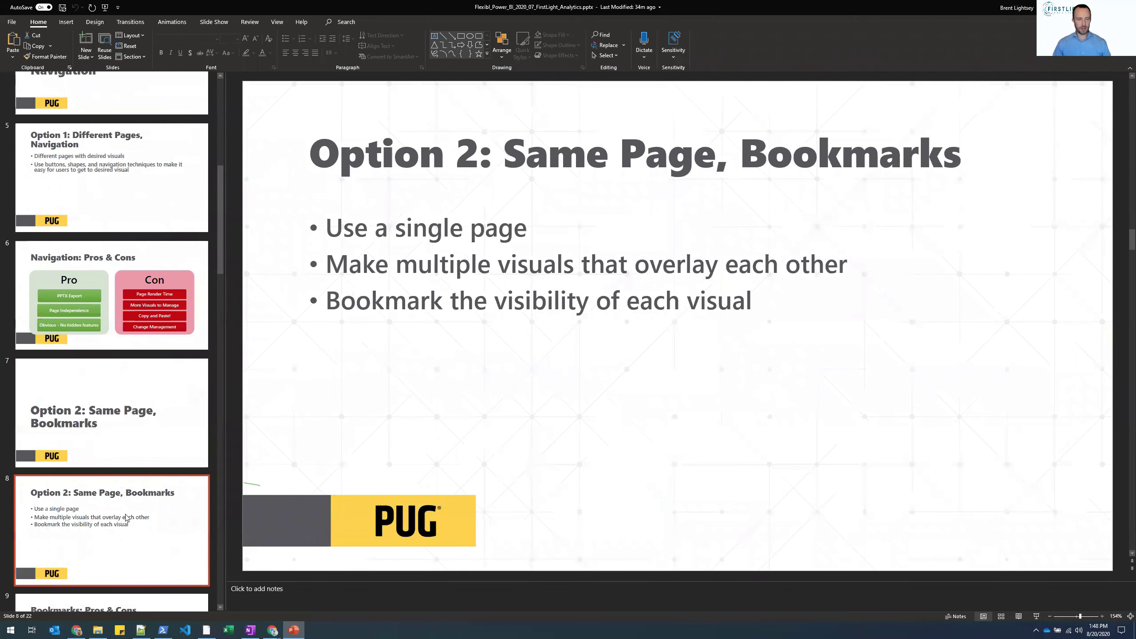
# - Return to the Power BI report, open the 2-Bookmarks page and select its line chart
pyautogui.click(212, 629)
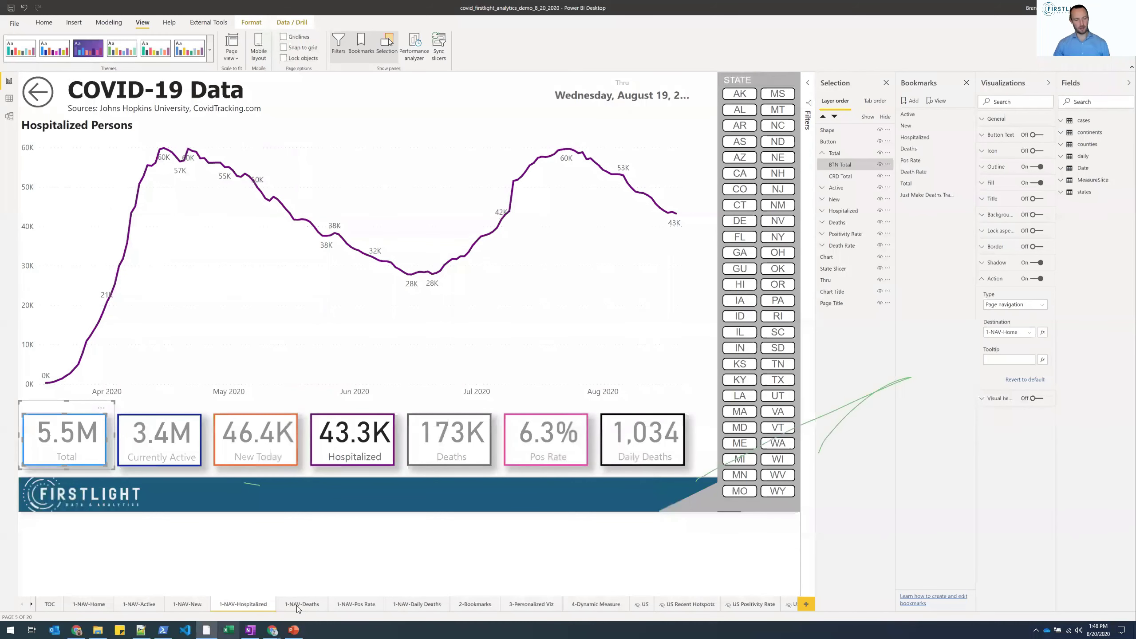
pyautogui.click(468, 605)
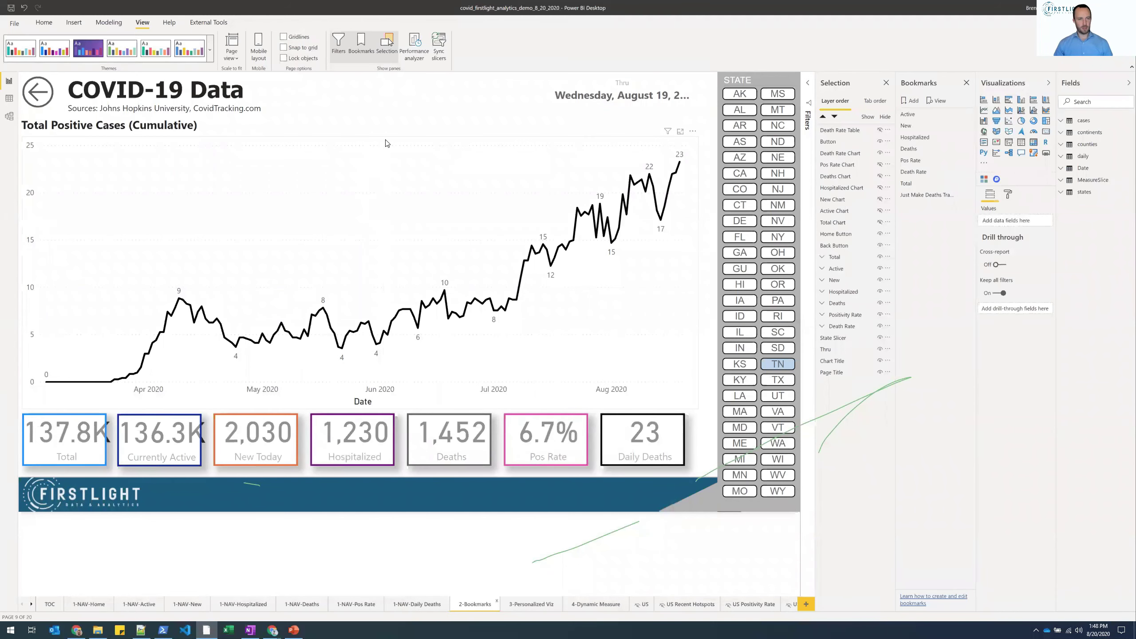
pyautogui.click(387, 145)
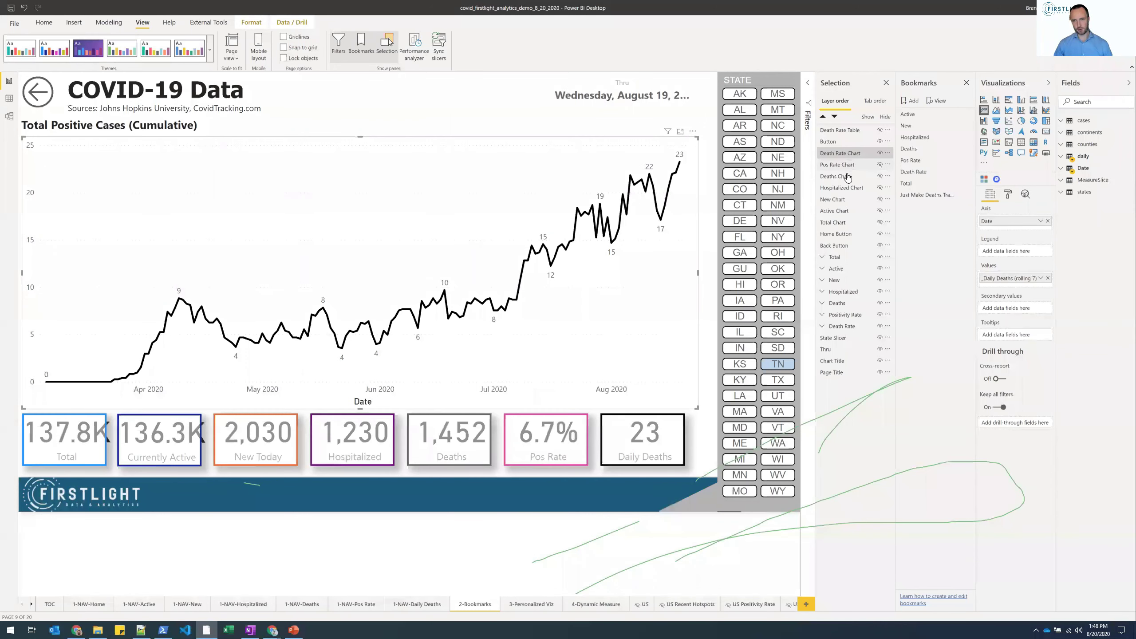
# - Make the Pos Rate, Deaths, Hospitalized, New and Active charts visible, and toggle the Death Rate Chart off and on
pyautogui.click(880, 165)
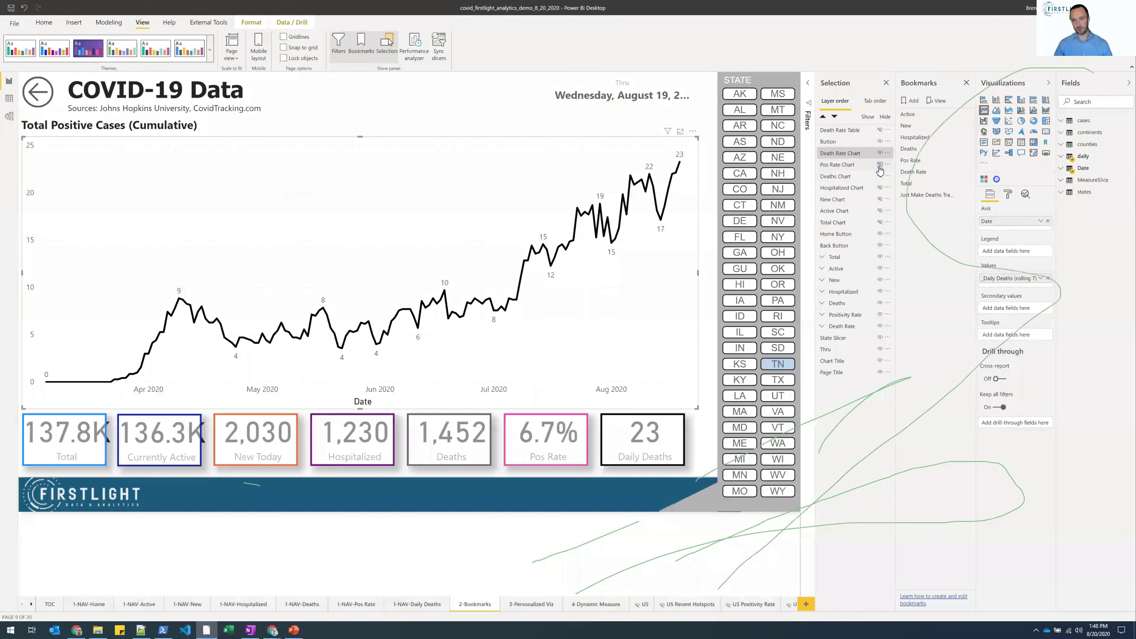
pyautogui.click(879, 189)
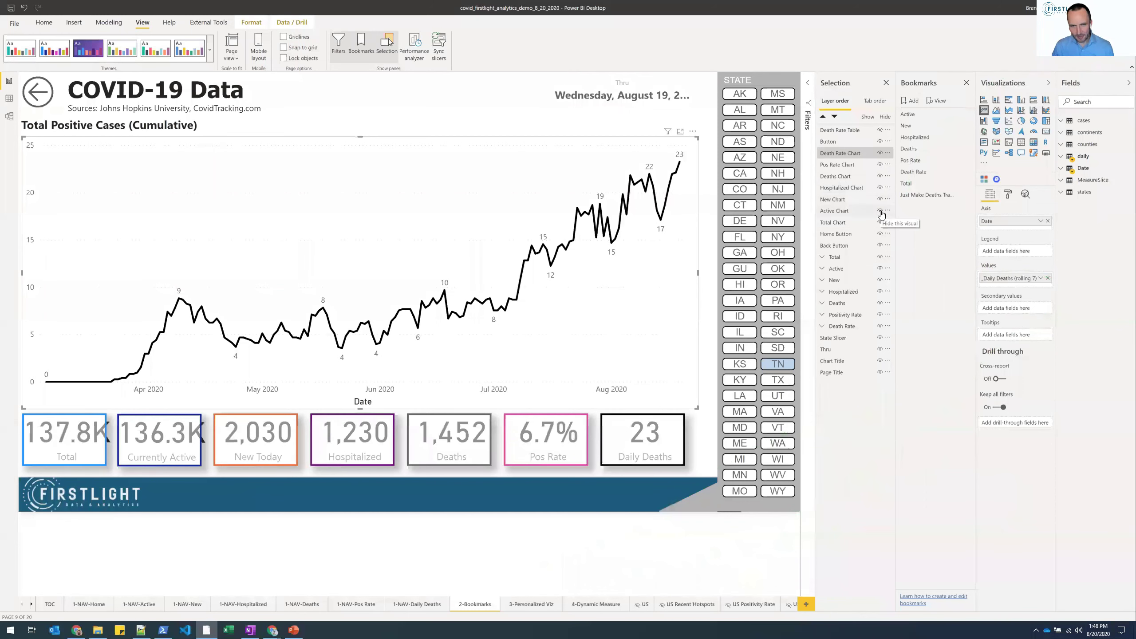
pyautogui.click(879, 154)
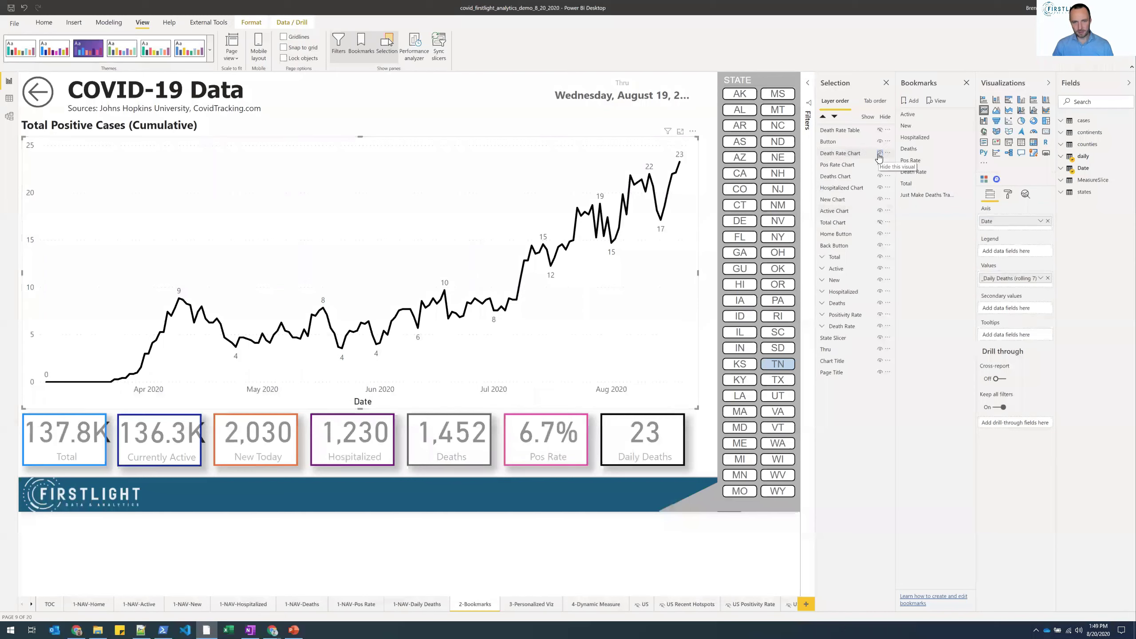
pyautogui.click(880, 155)
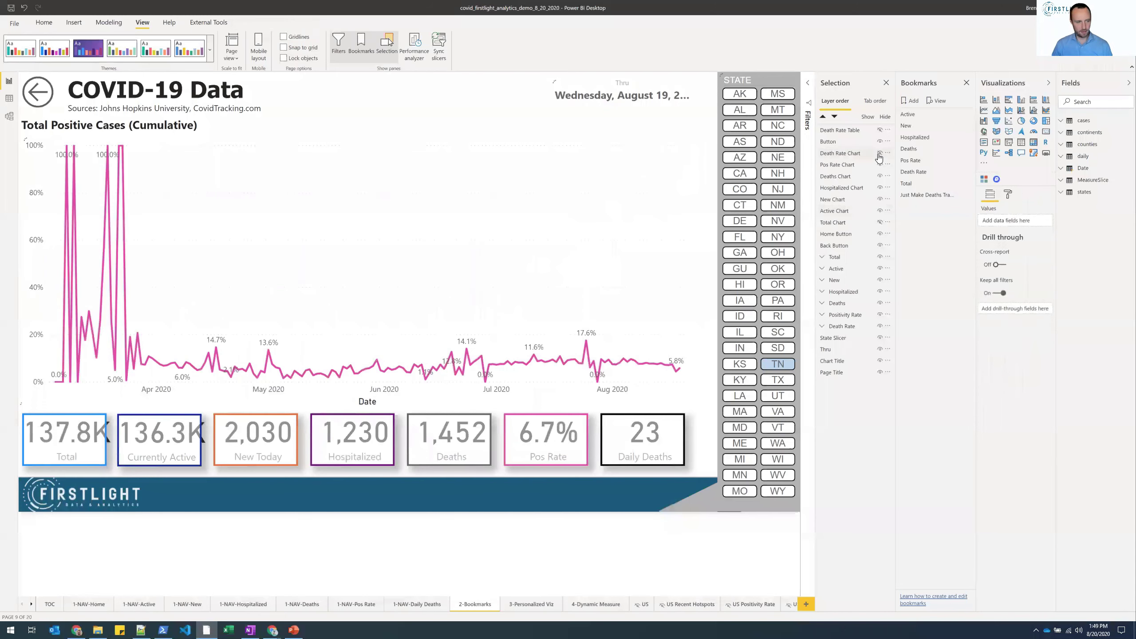
pyautogui.click(879, 155)
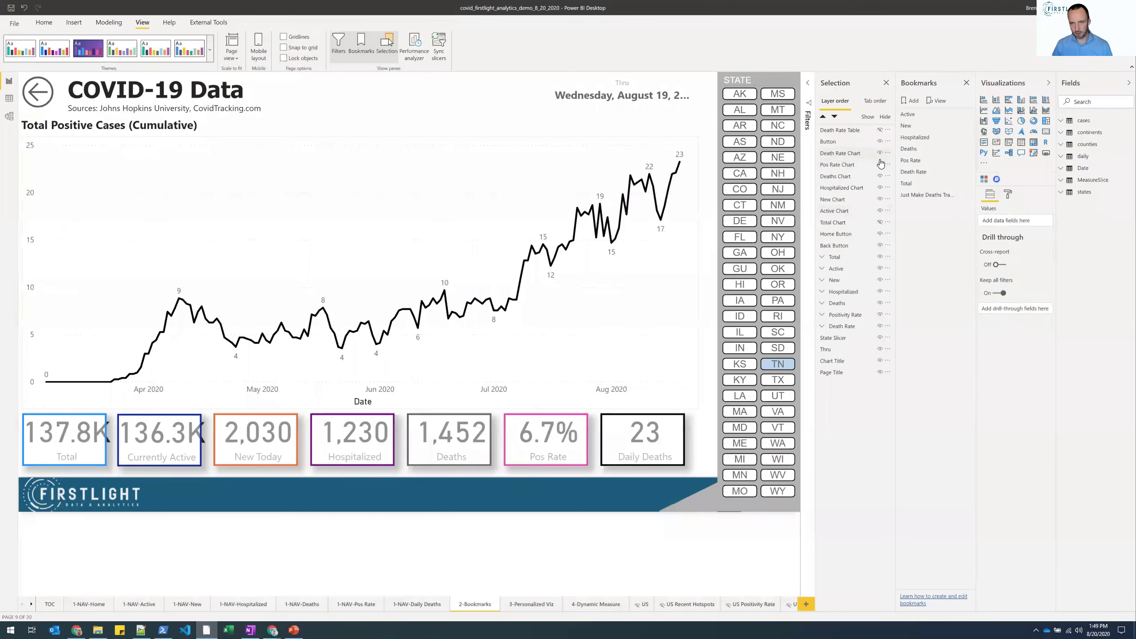
# - Hide the Pos Rate, Deaths, Hospitalized, New and Death Rate charts, leaving Active Chart visible, and check the Active bookmark's options
pyautogui.click(879, 164)
pyautogui.click(879, 176)
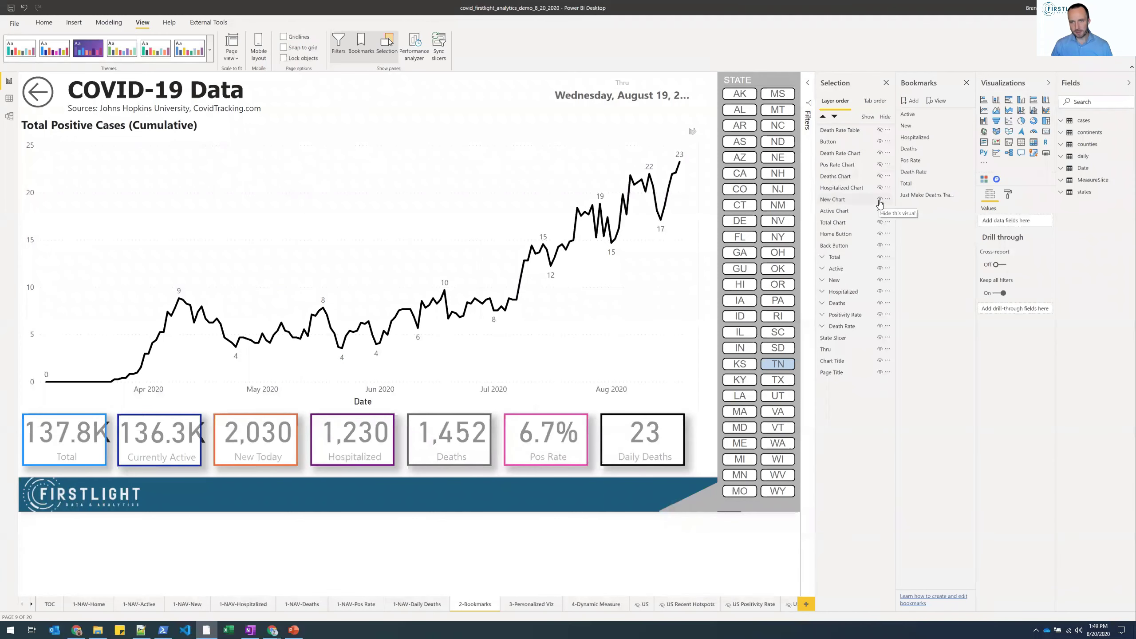
pyautogui.click(881, 199)
pyautogui.click(879, 211)
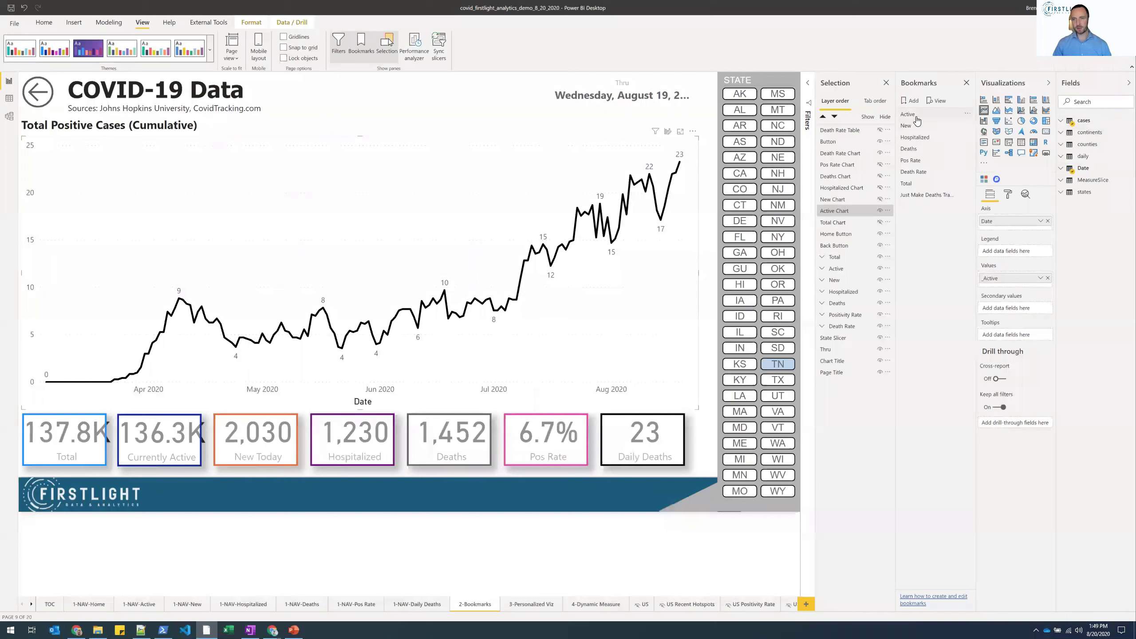
pyautogui.click(968, 117)
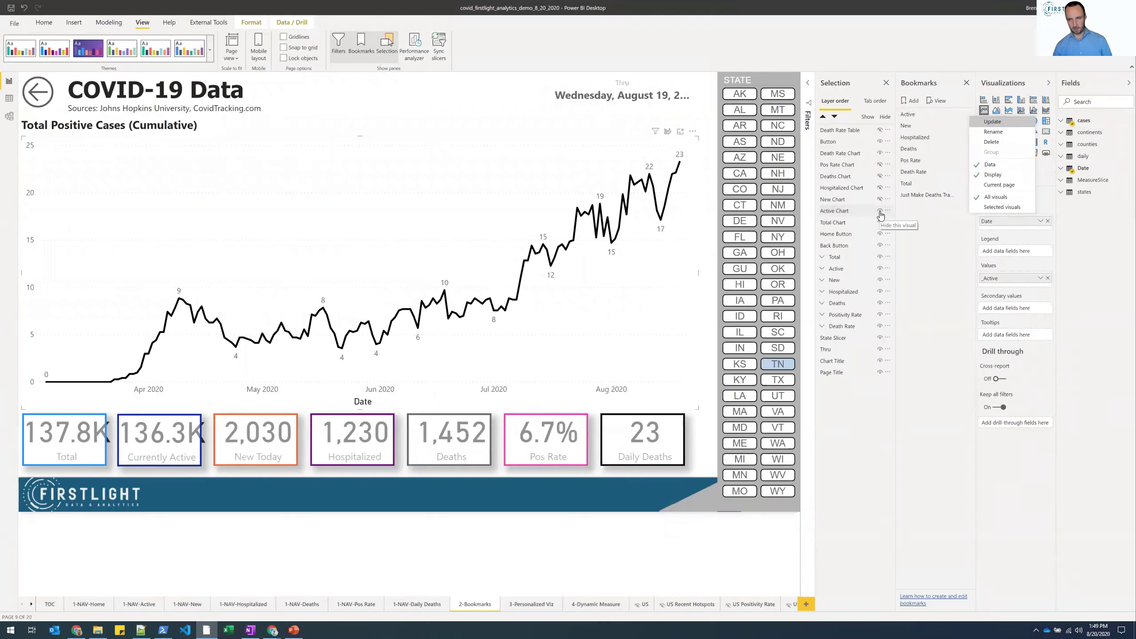
pyautogui.click(880, 155)
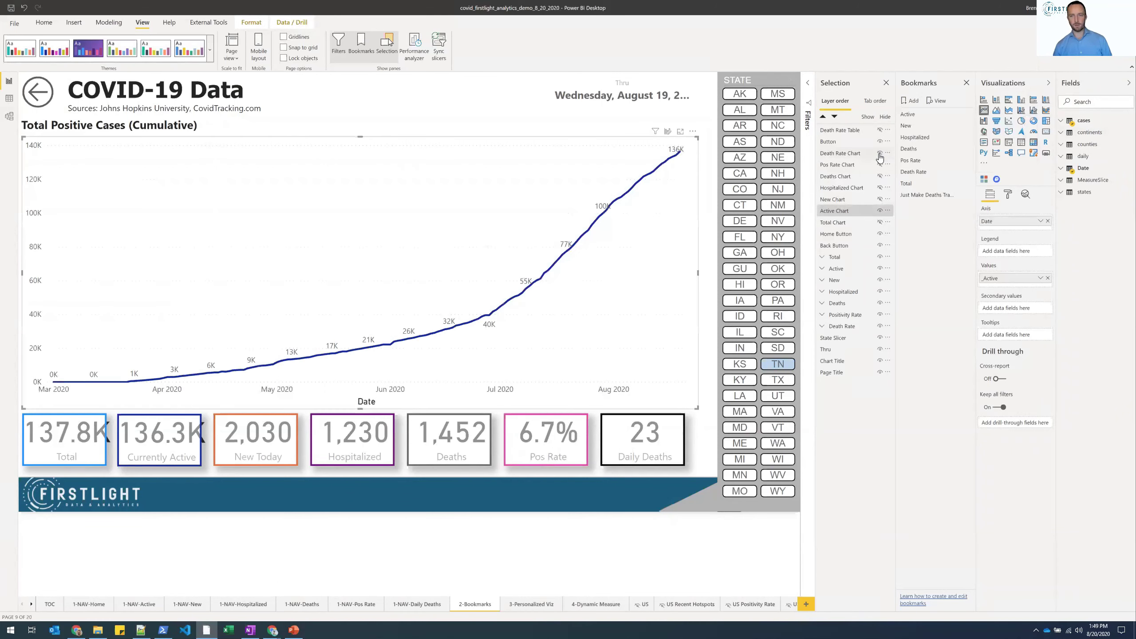
# - Apply the Active bookmark and delete the Death Rate Table from the 2-Bookmarks page
pyautogui.click(918, 119)
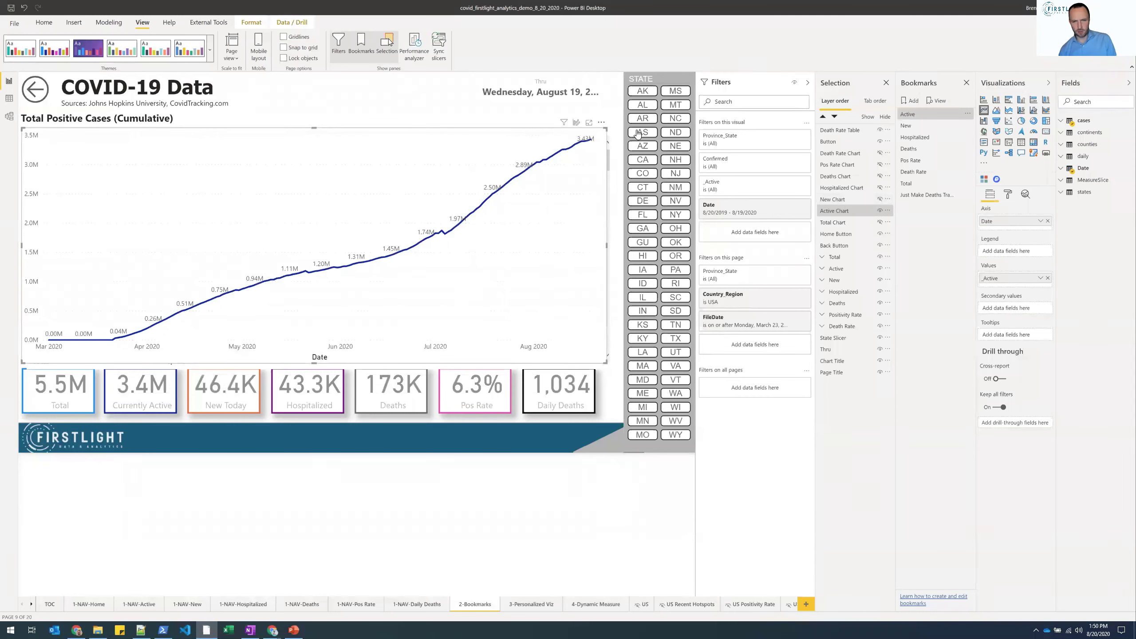
pyautogui.click(610, 188)
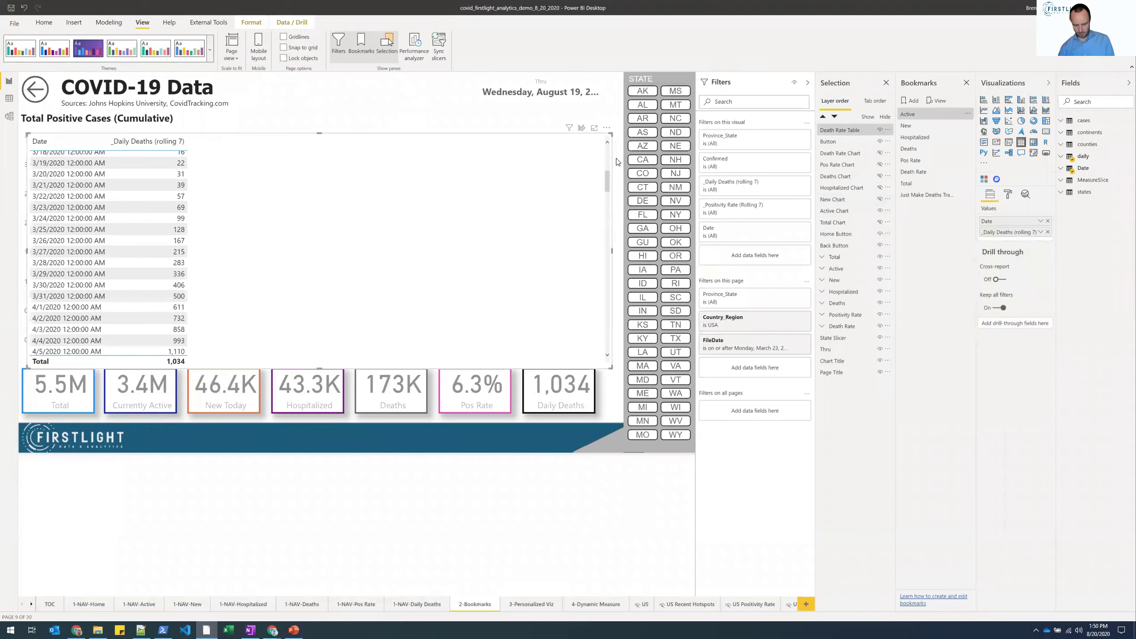
pyautogui.press('Delete')
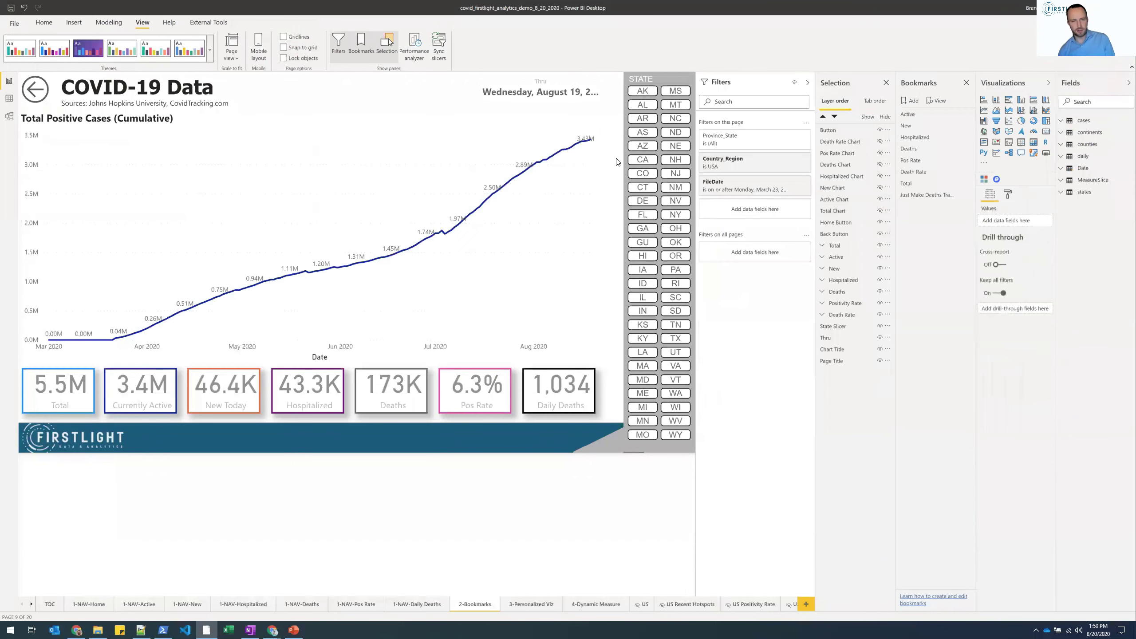
pyautogui.click(601, 166)
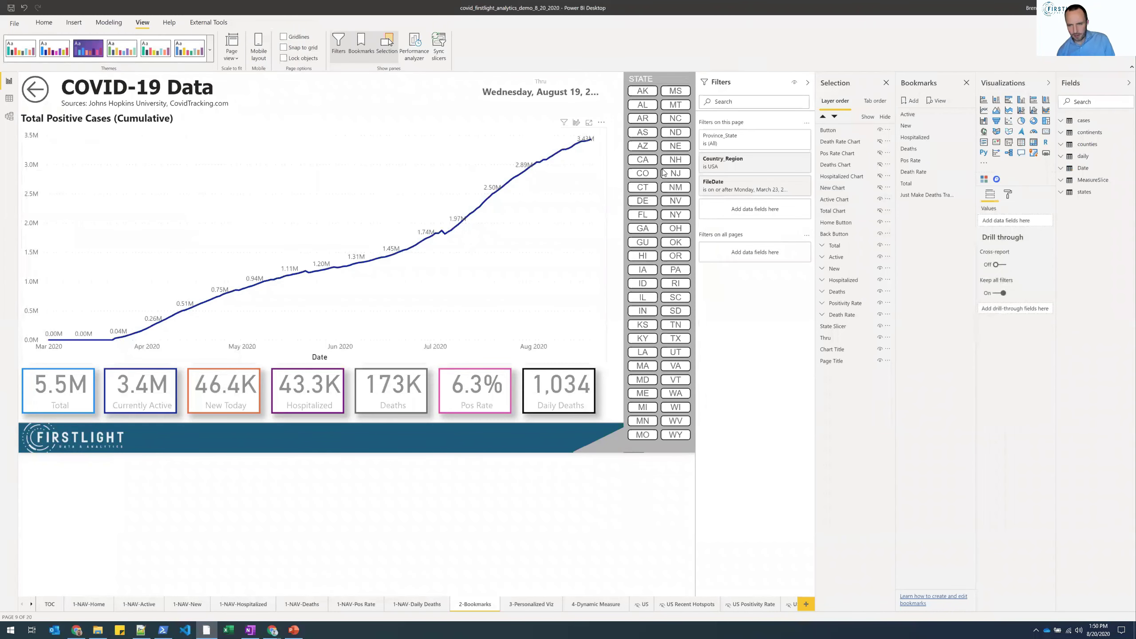
# - Select the Active Chart and update the Active bookmark with the page's current state
pyautogui.click(879, 201)
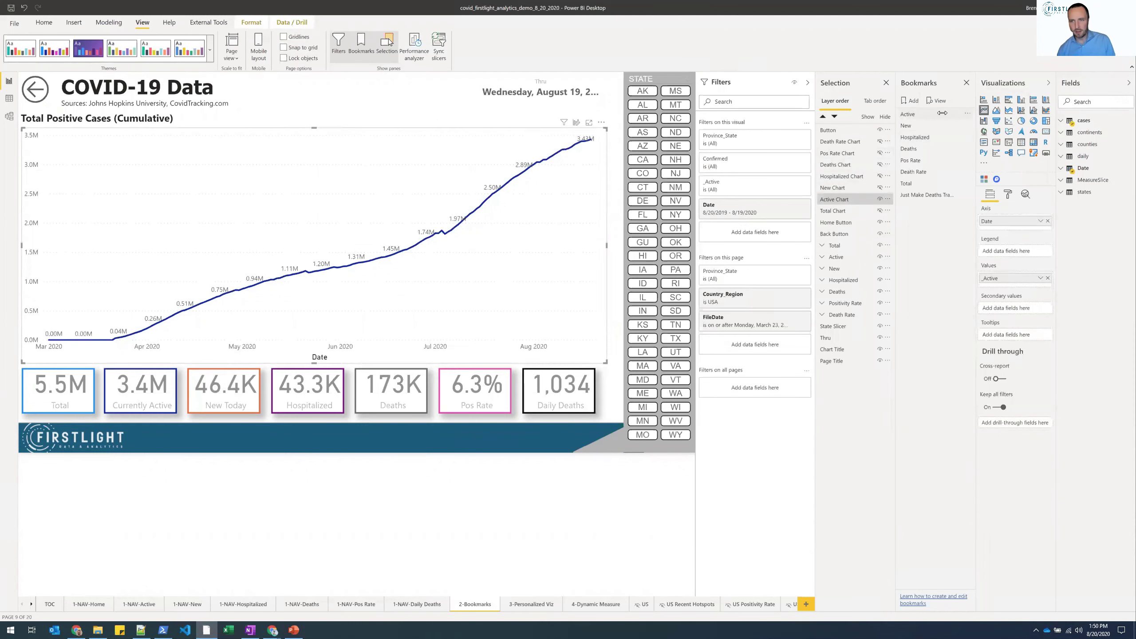
pyautogui.click(968, 115)
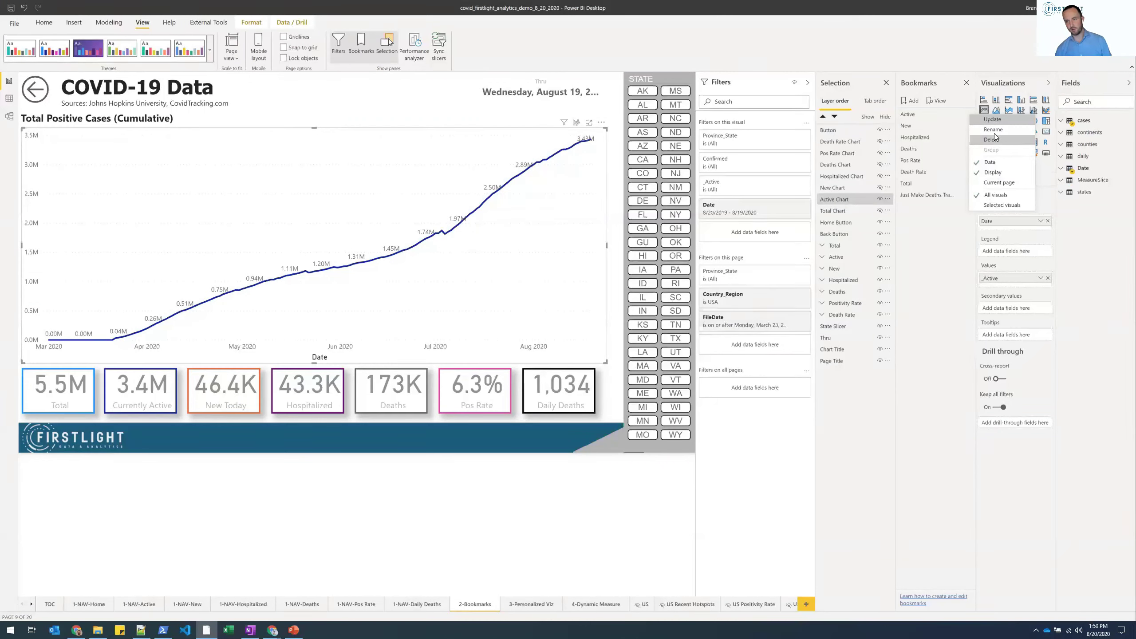
pyautogui.click(992, 120)
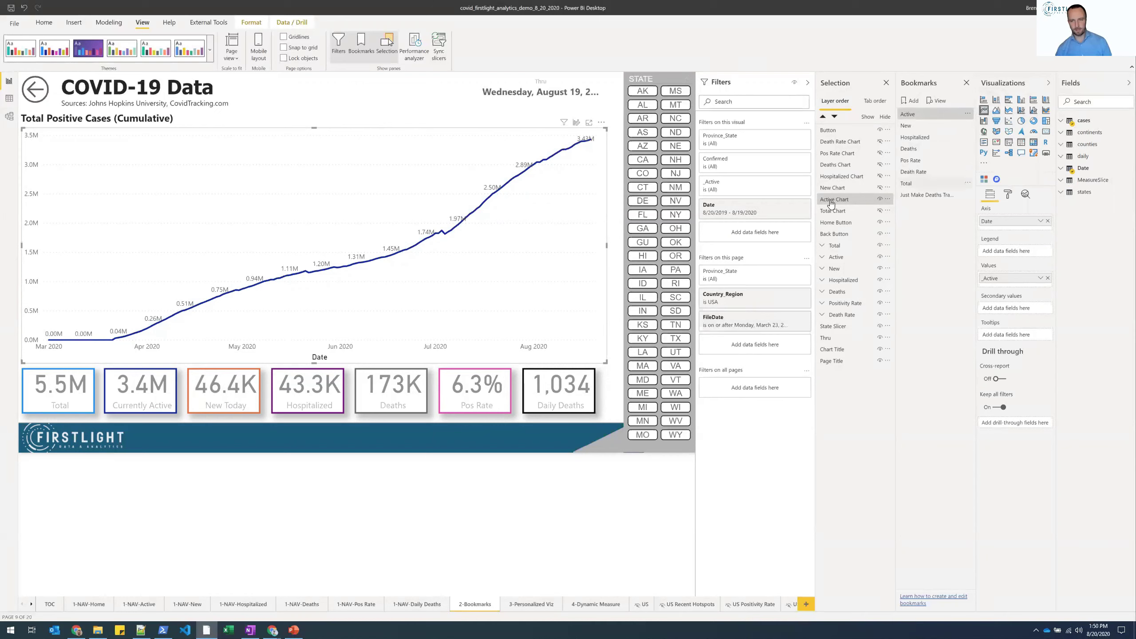
# - Test the New, Active, Hospitalized, Deaths and Pos Rate bookmarks, then reapply Active and view its options
pyautogui.click(906, 130)
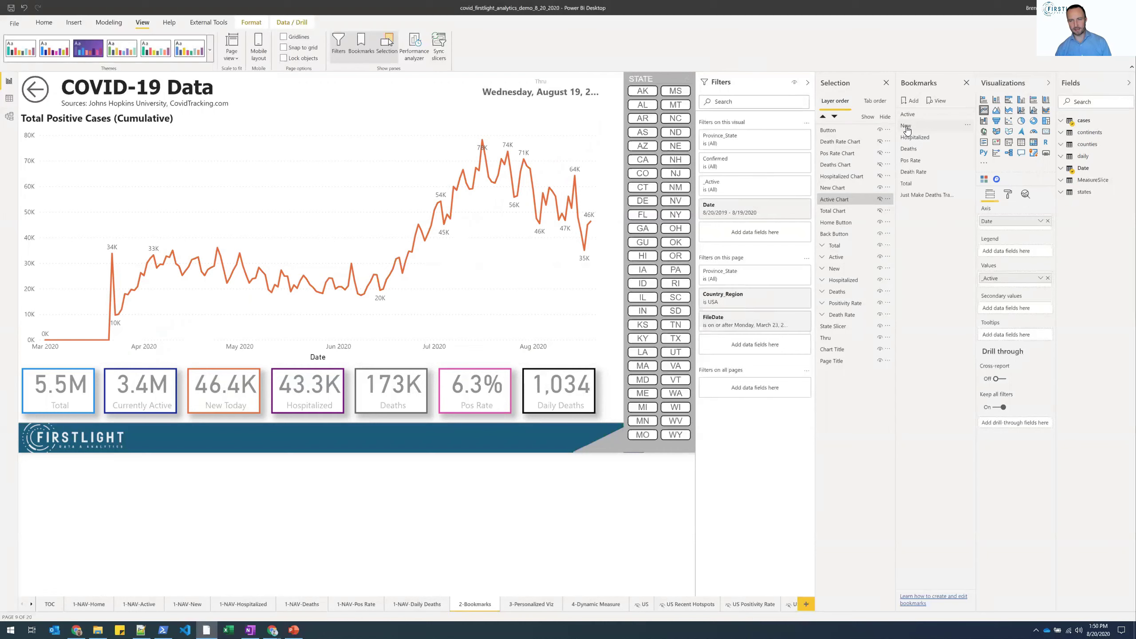
pyautogui.click(911, 116)
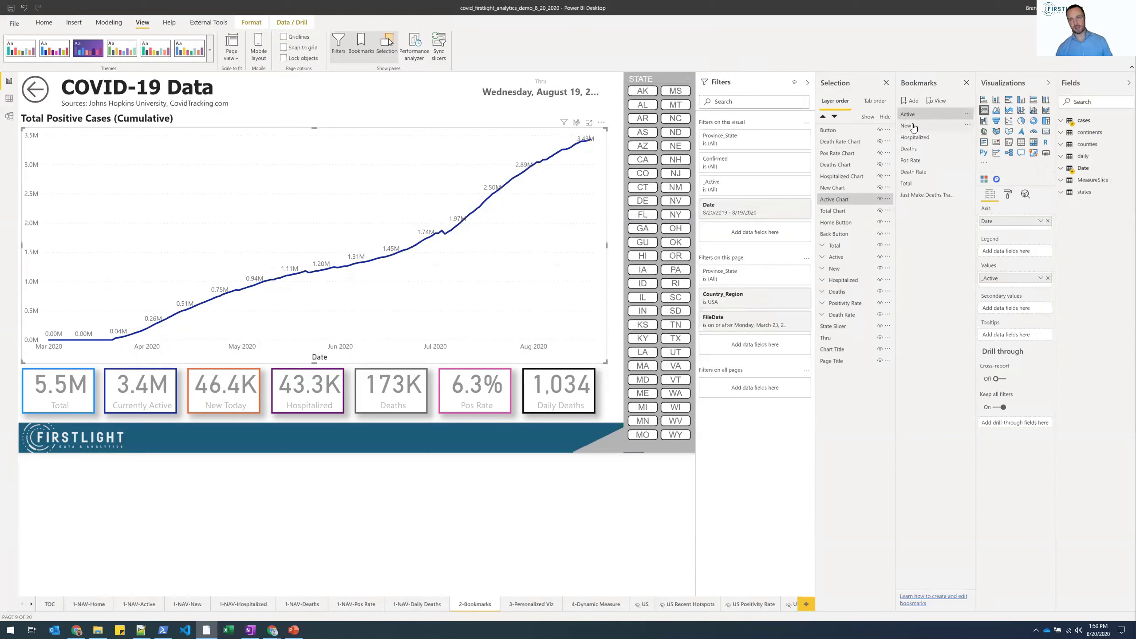
pyautogui.click(912, 128)
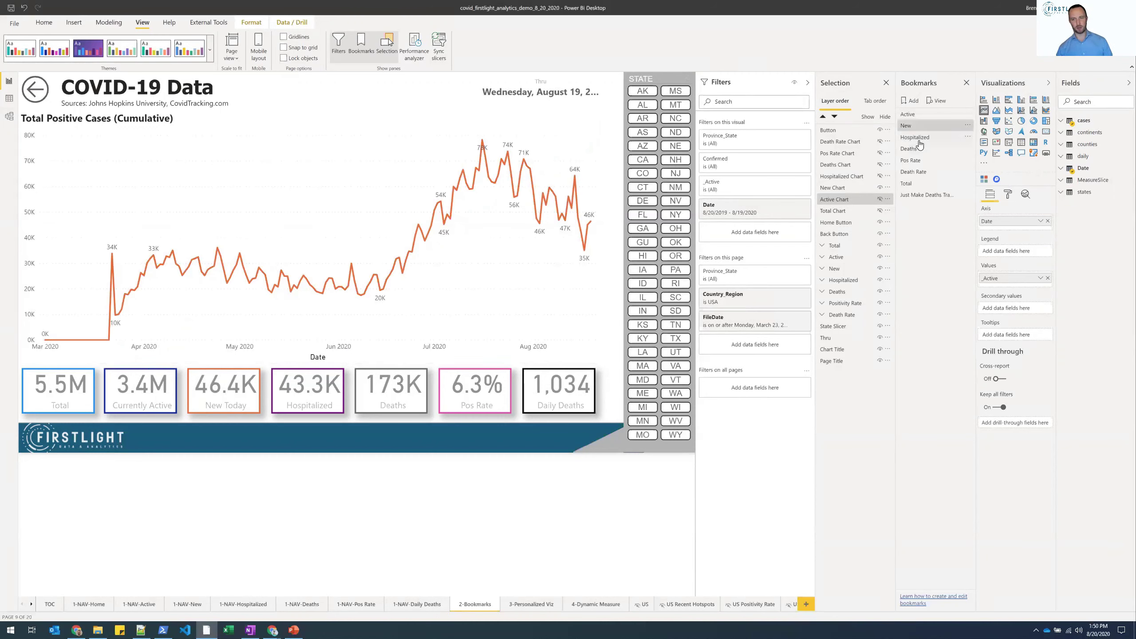
pyautogui.click(918, 140)
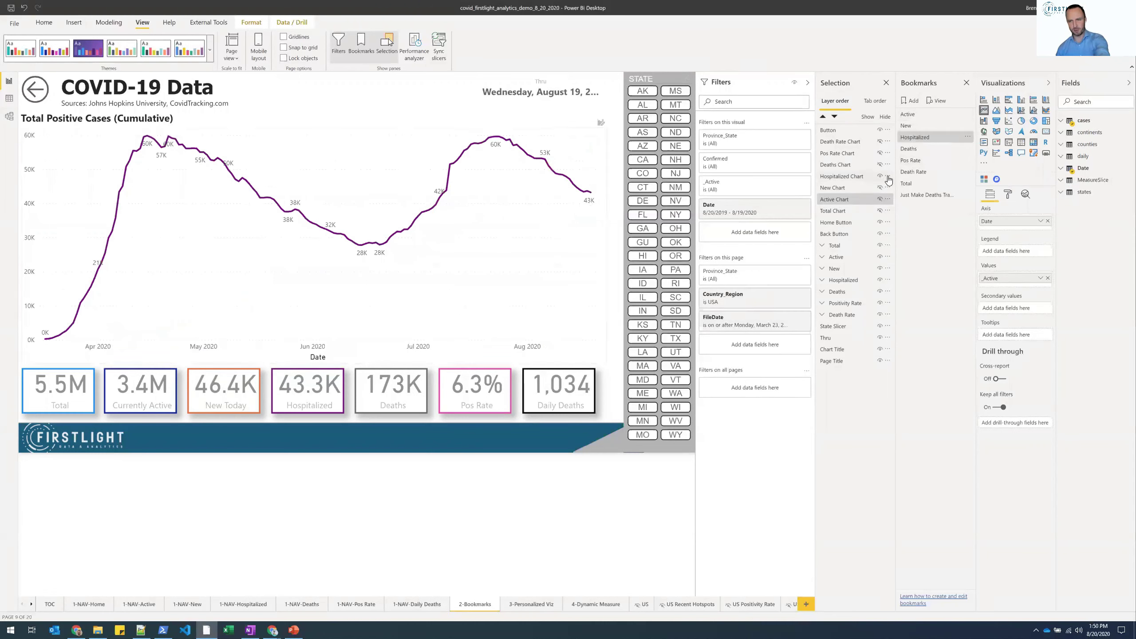
pyautogui.click(914, 153)
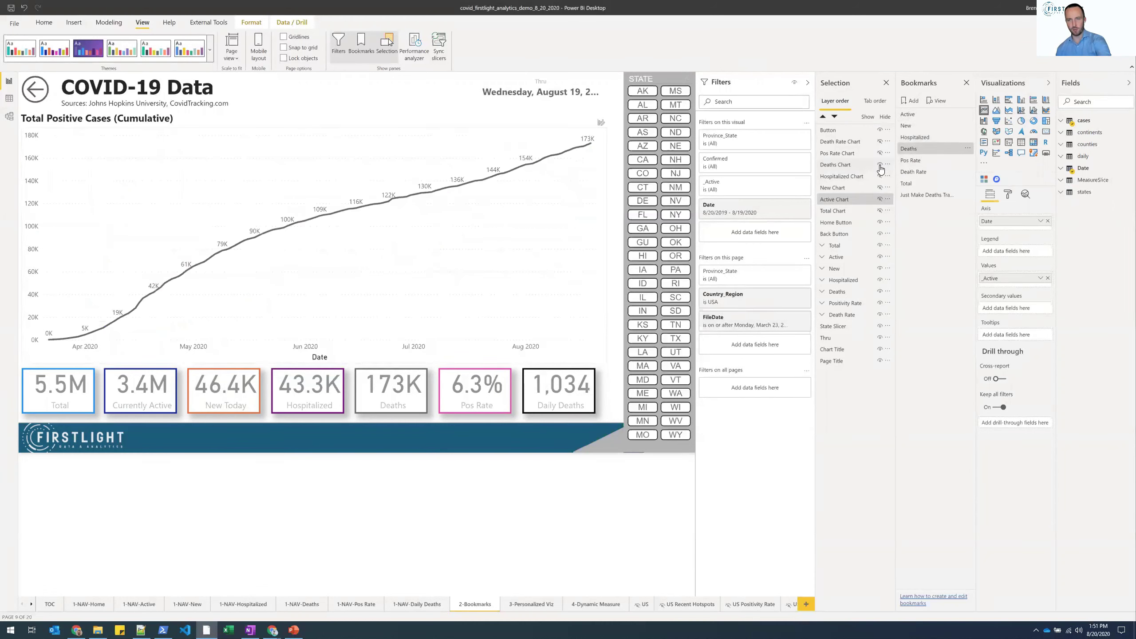
pyautogui.click(919, 163)
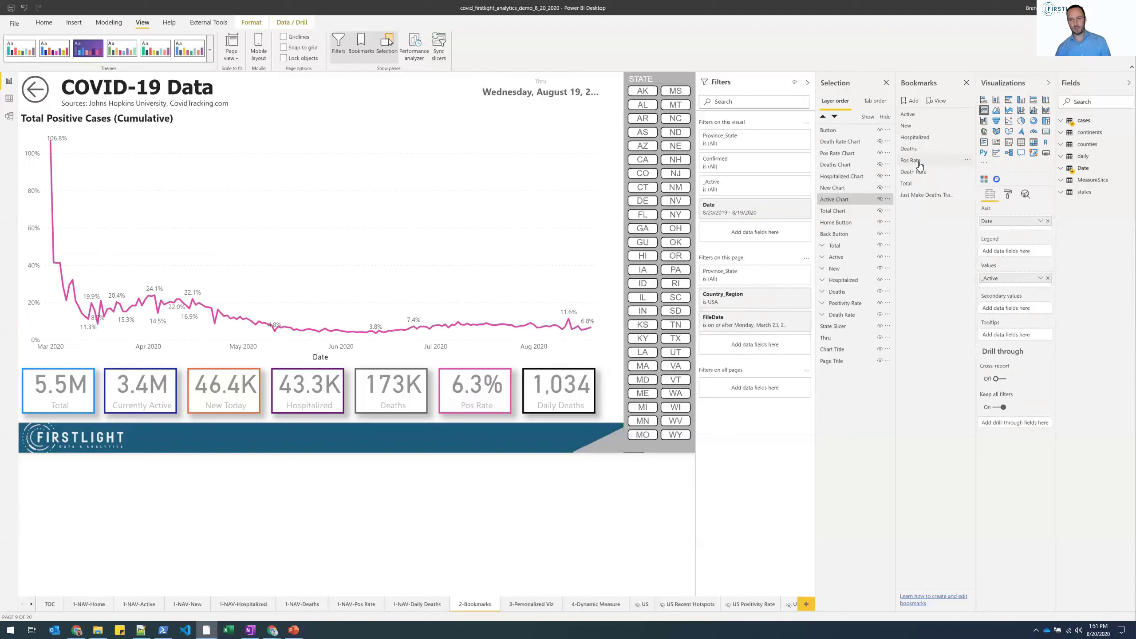
pyautogui.click(919, 163)
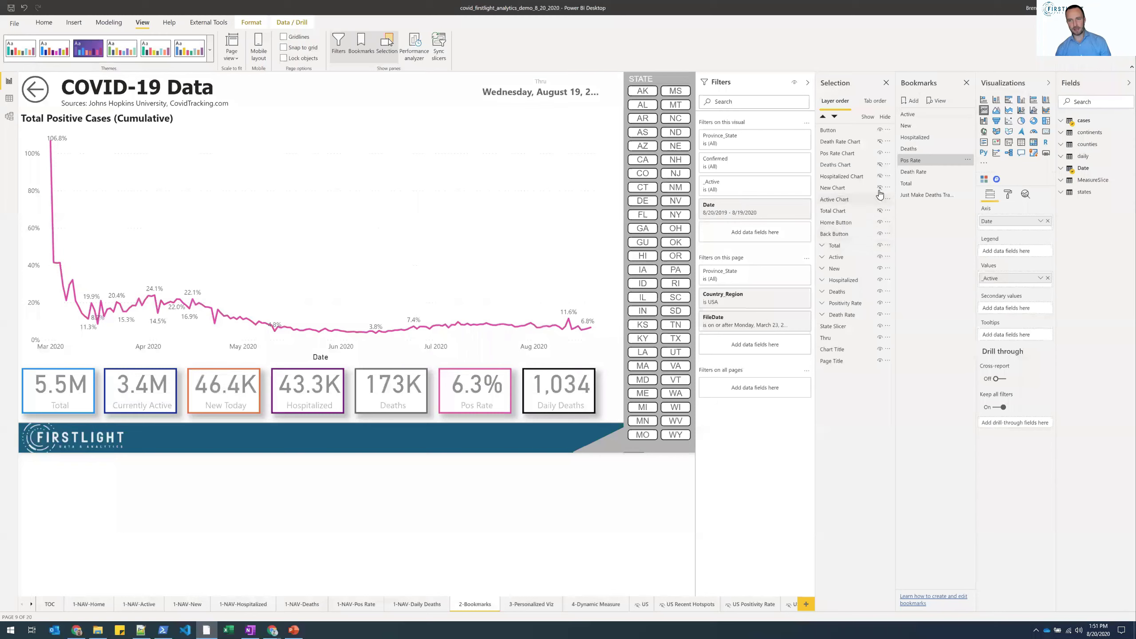
pyautogui.click(913, 116)
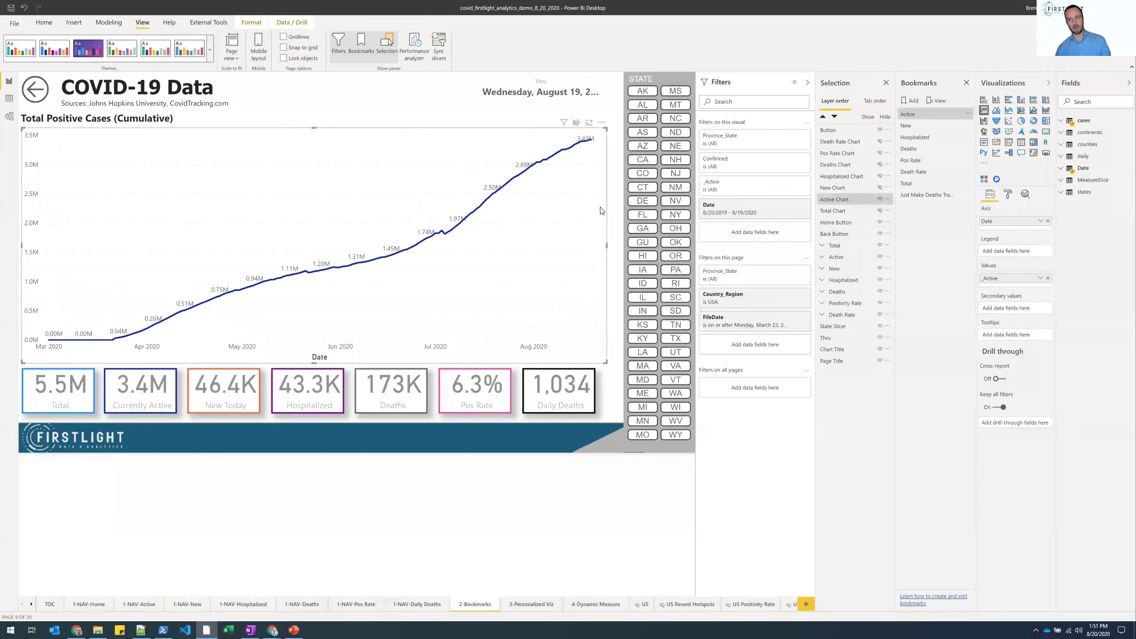
pyautogui.click(968, 114)
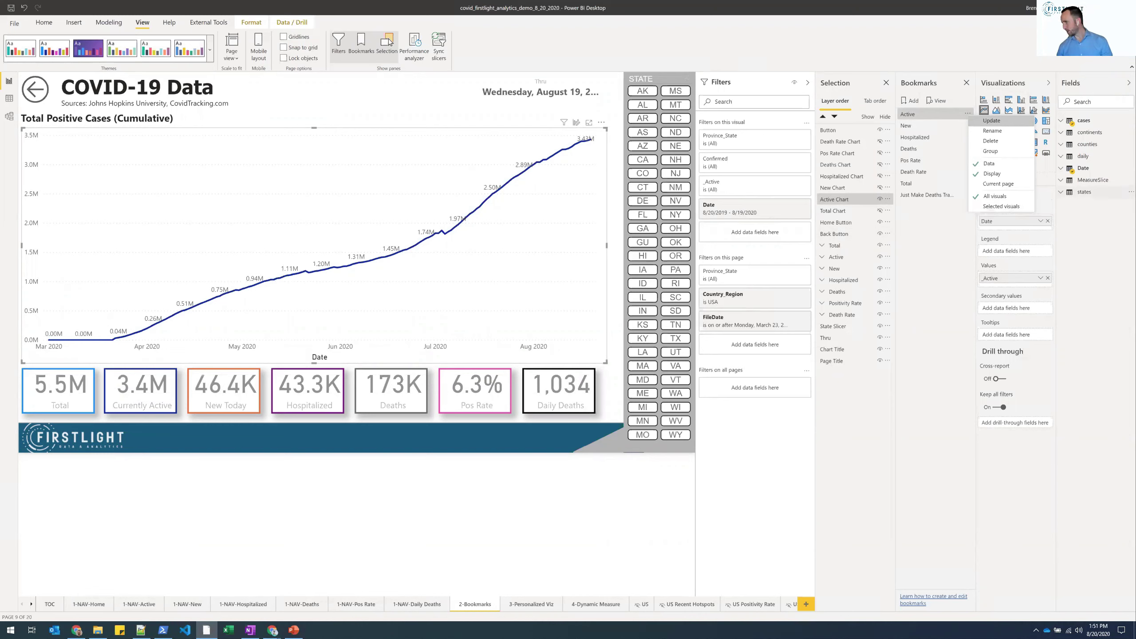
pyautogui.click(827, 205)
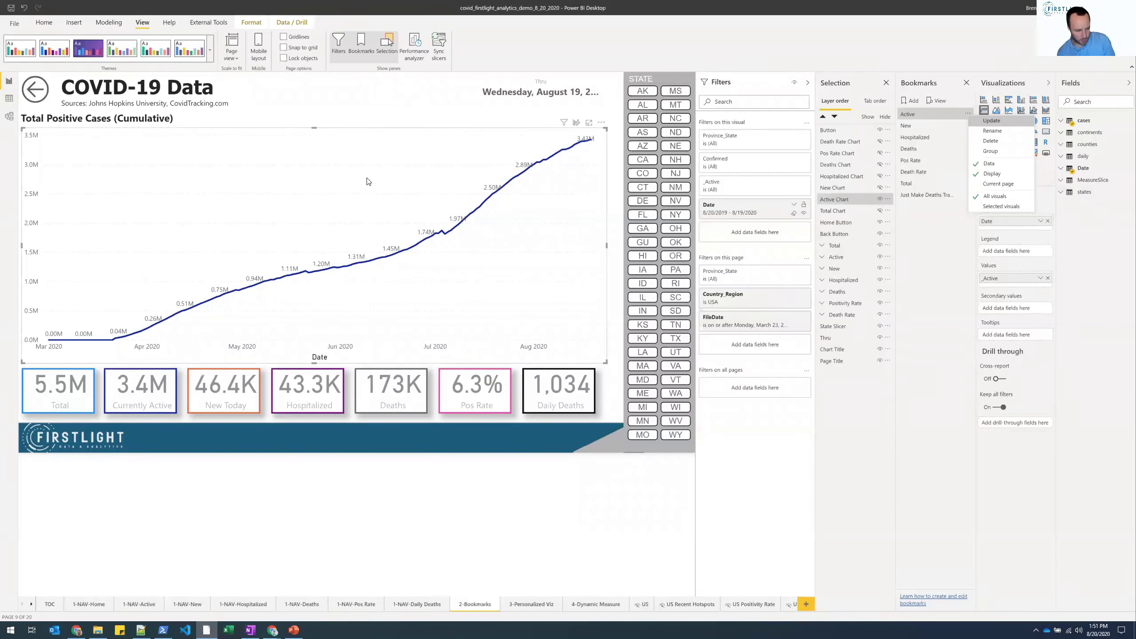
# - Switch to the published report in the Power BI service, maximize its browser window and open the report for editing
pyautogui.click(76, 629)
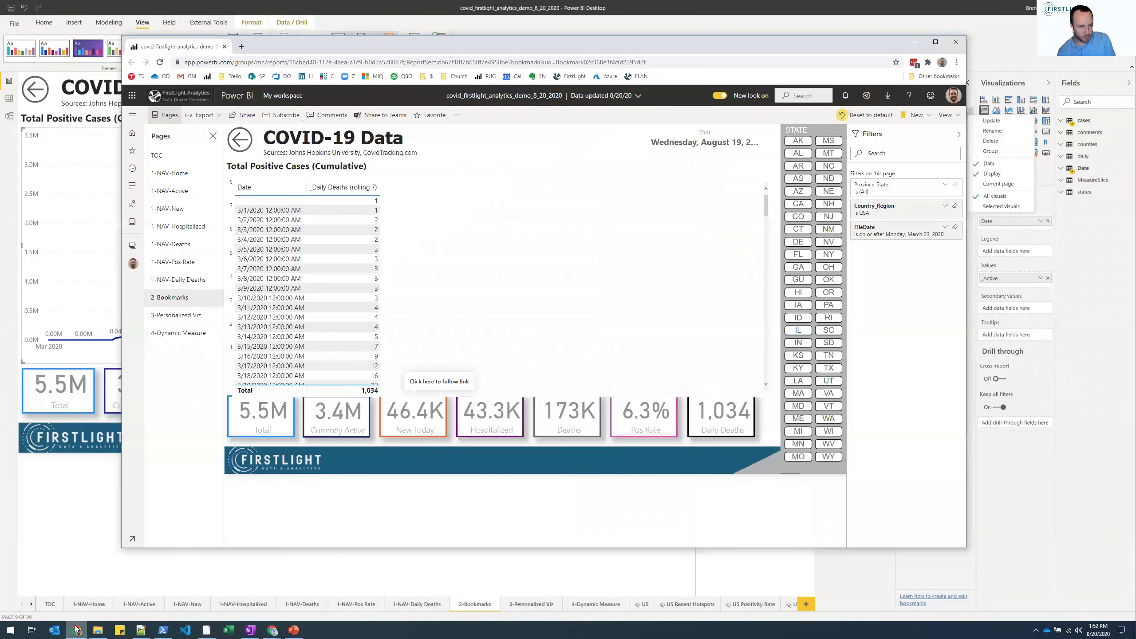
pyautogui.click(930, 42)
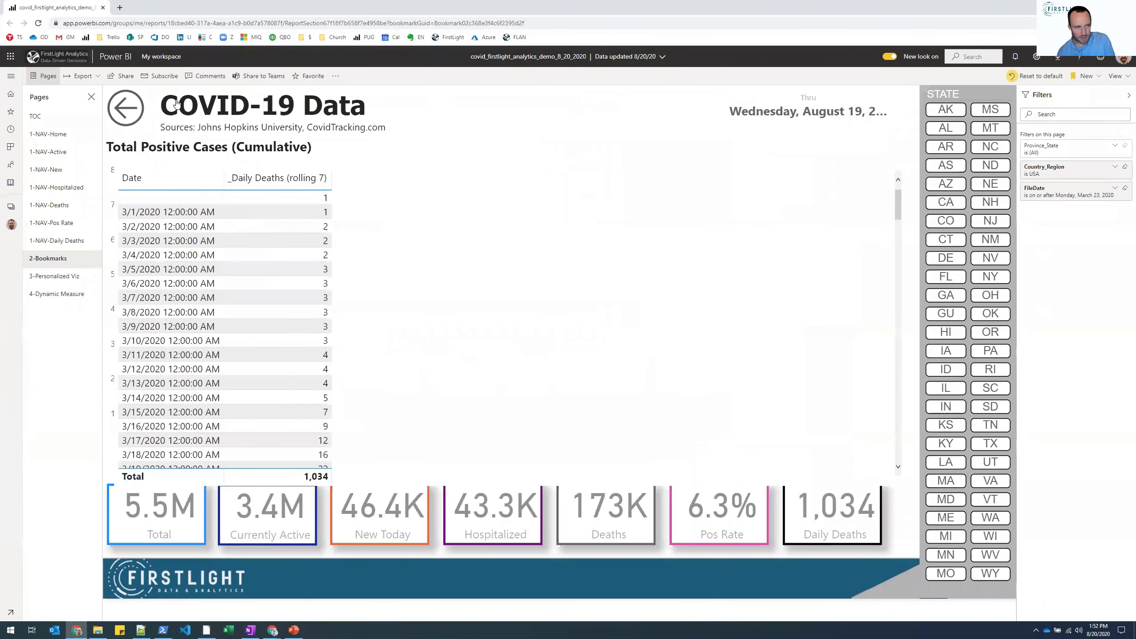
pyautogui.click(335, 76)
pyautogui.click(363, 93)
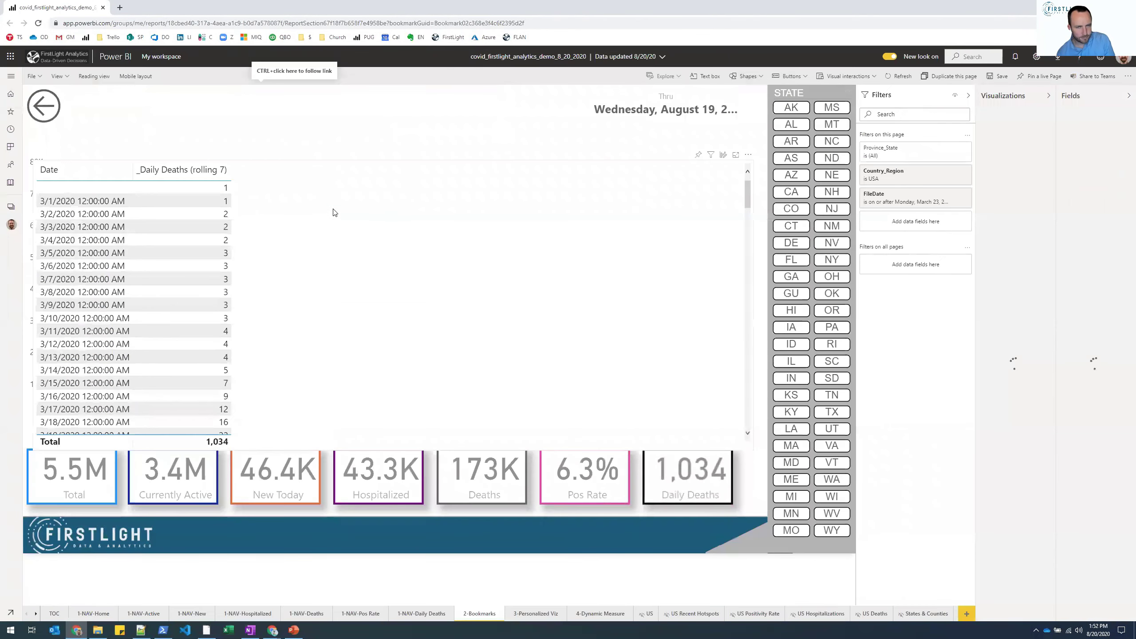
# - Delete the _Daily Deaths (rolling 7) table covering the chart on the 2-Bookmarks page and save the published report
pyautogui.click(333, 212)
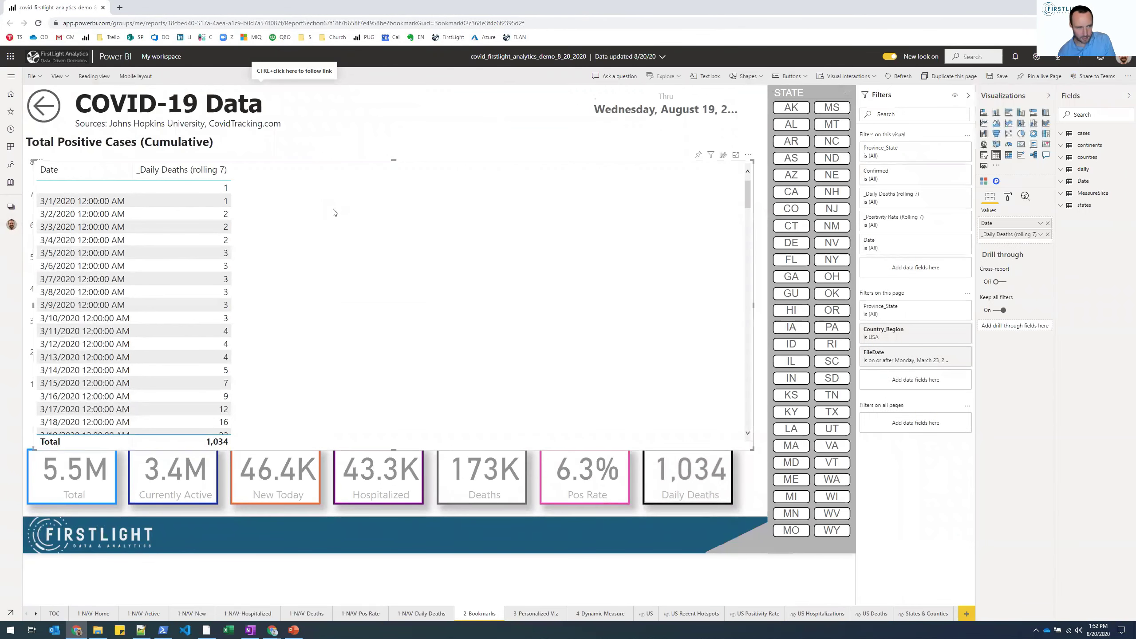
pyautogui.press('Delete')
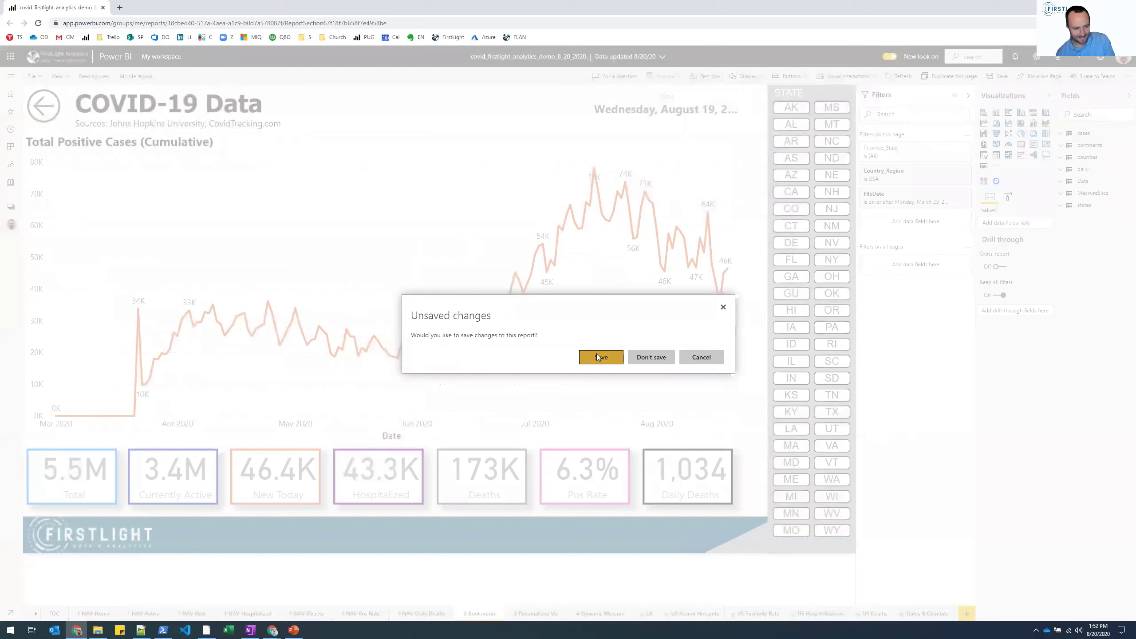
pyautogui.click(597, 356)
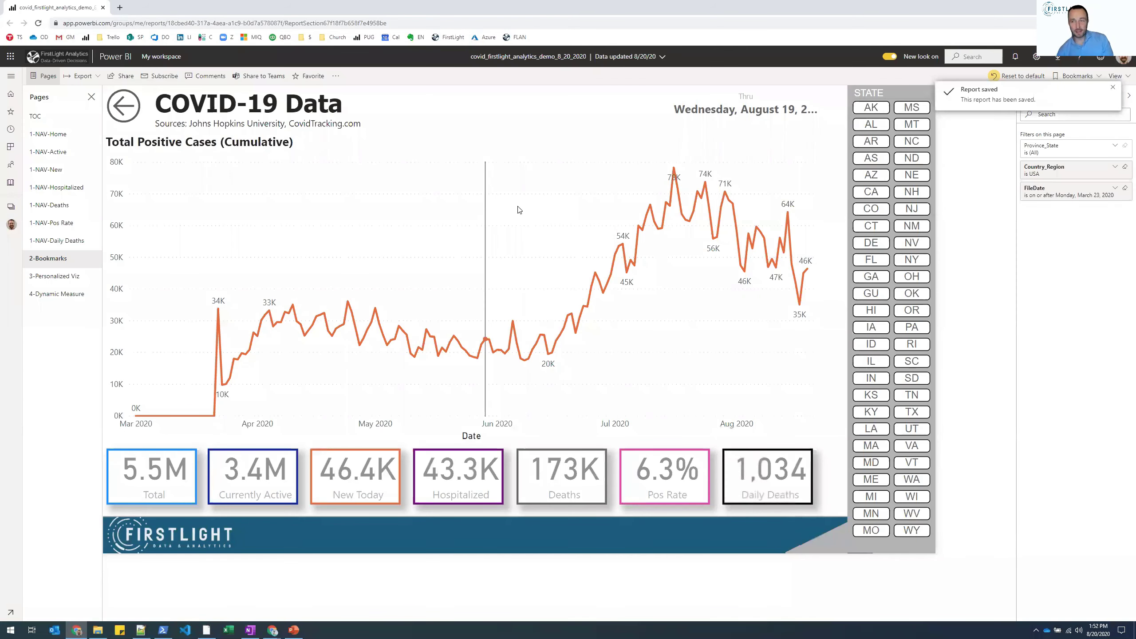
pyautogui.click(1113, 93)
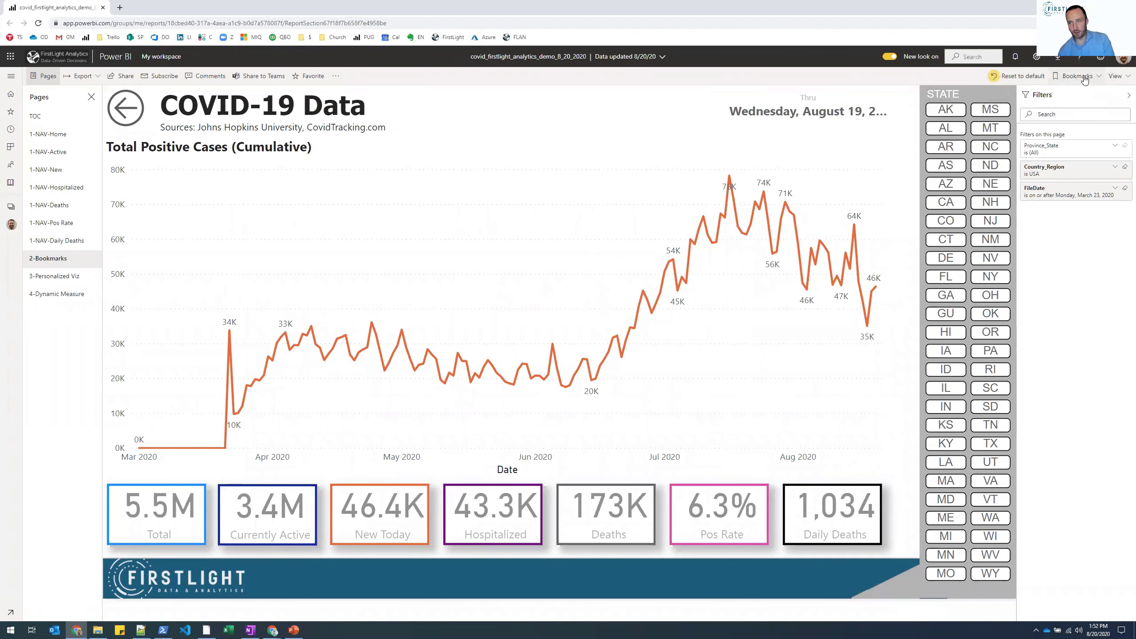
# - Show the published report's full list of report bookmarks, widen it, and briefly compare with Power BI Desktop
pyautogui.click(1084, 78)
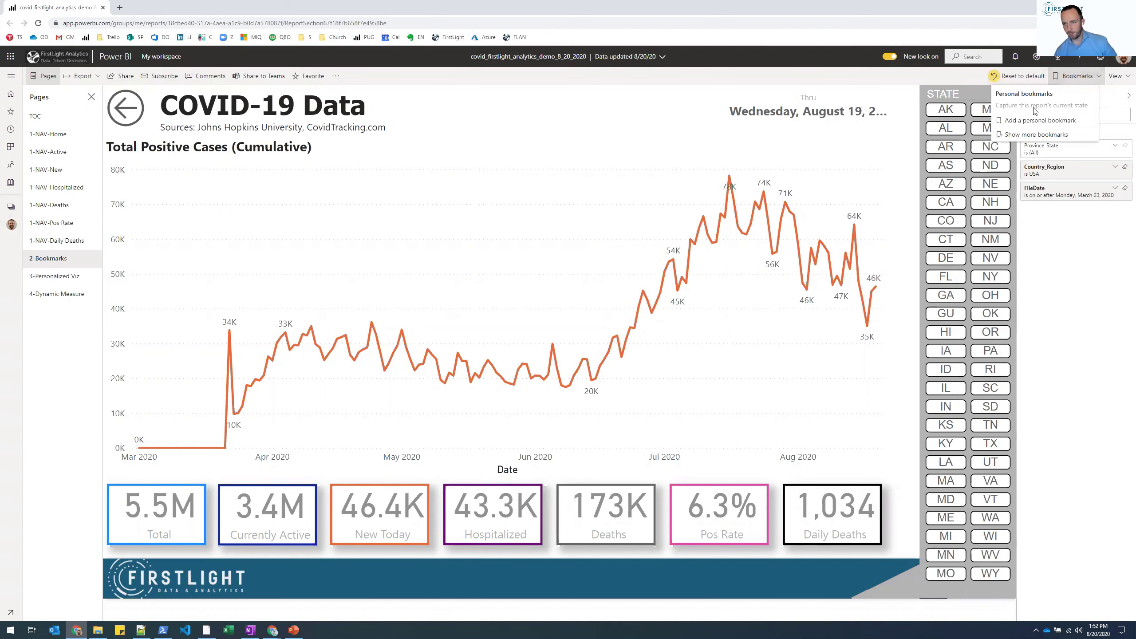
pyautogui.click(1030, 136)
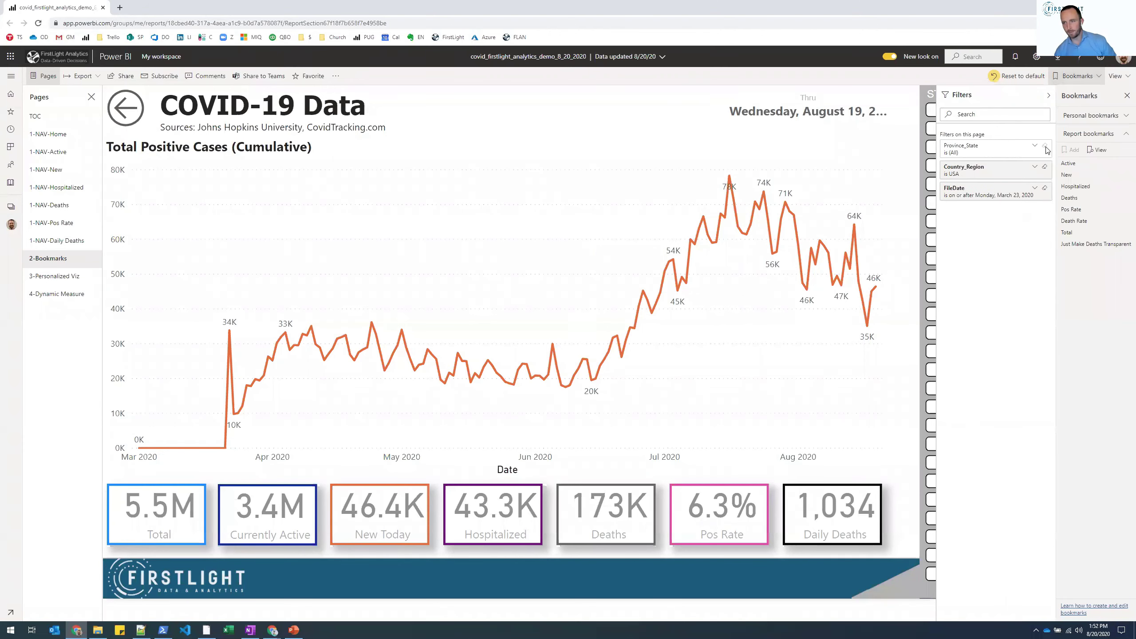
pyautogui.moveTo(1055, 205); pyautogui.dragTo(1027, 178)
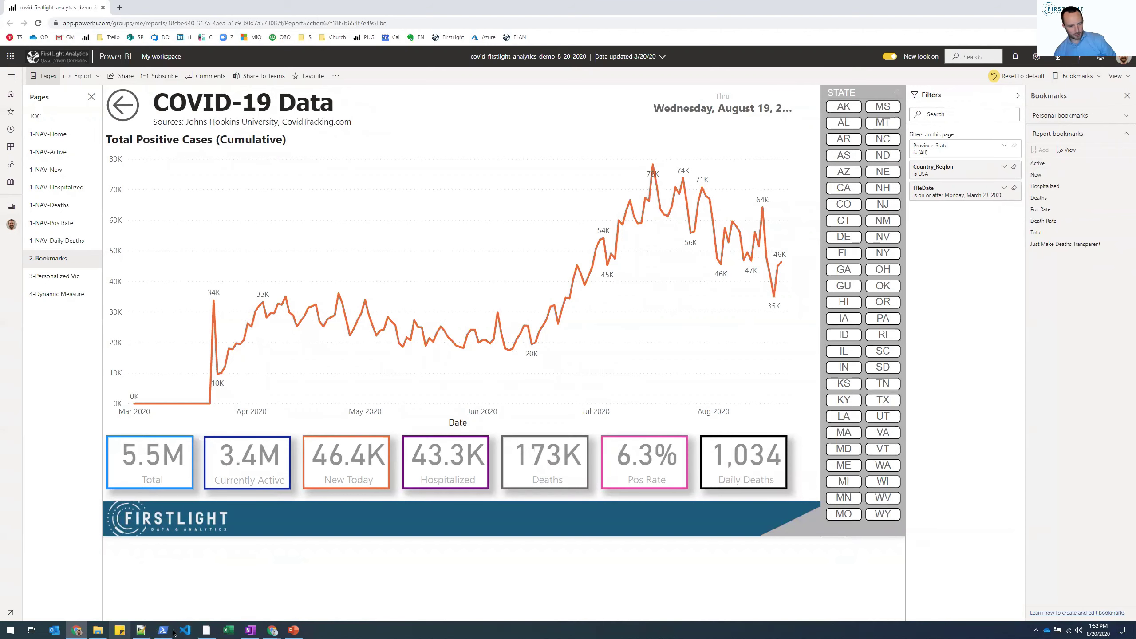
pyautogui.click(205, 629)
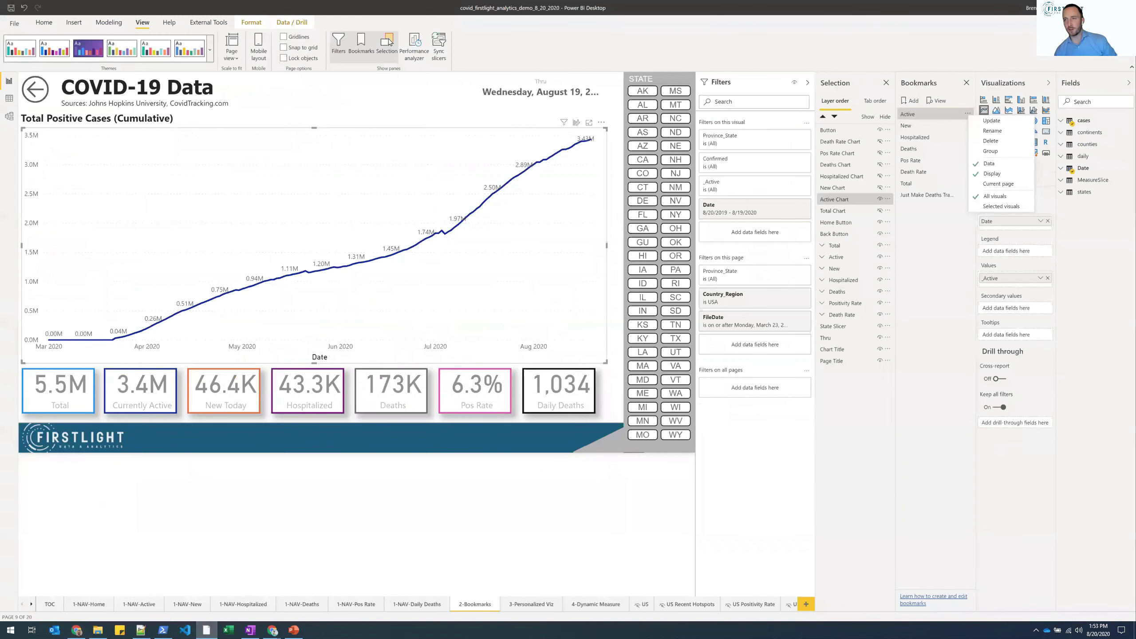
pyautogui.hotkey('alt', 'Tab')
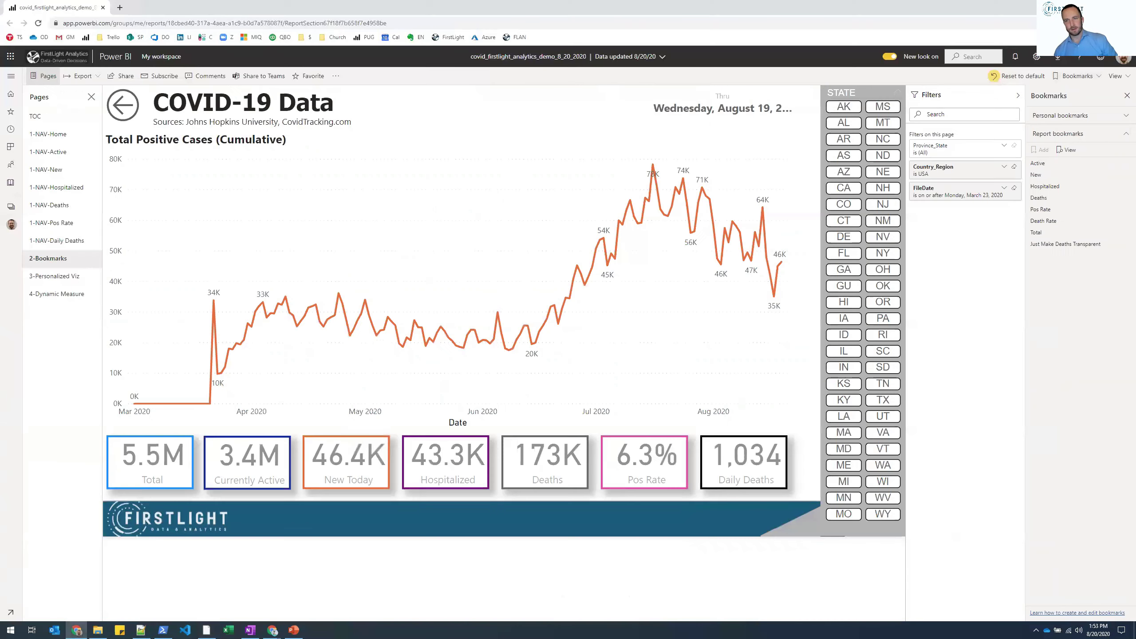
# - Apply the Active, New, Hospitalized, Deaths, Pos Rate and Death Rate report bookmarks in turn, ending on Active
pyautogui.click(1053, 167)
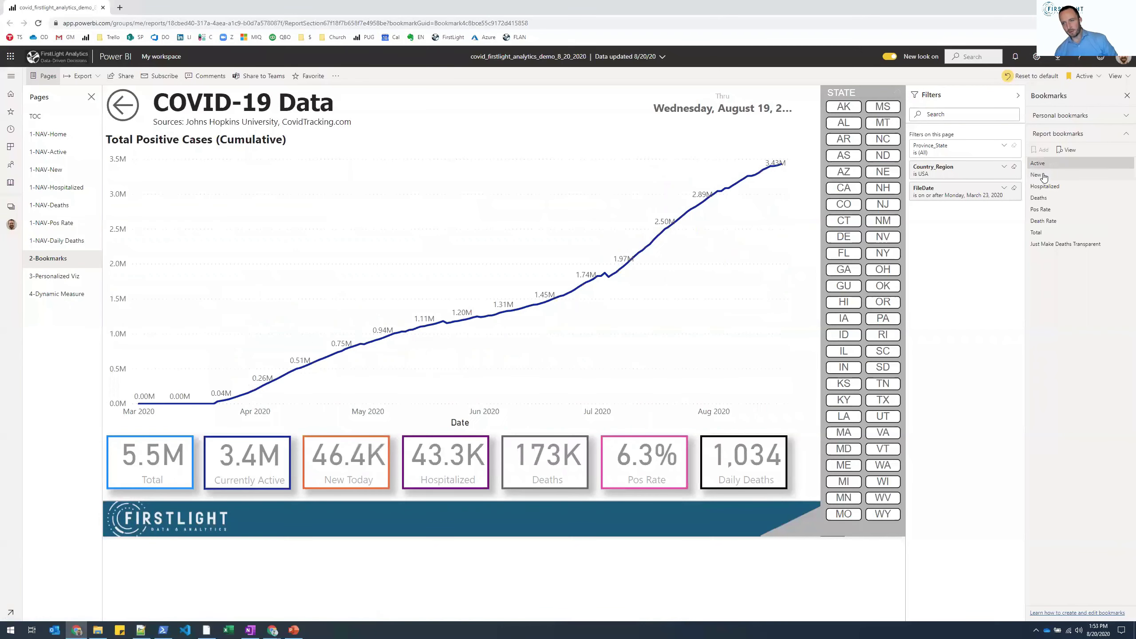
pyautogui.click(1042, 176)
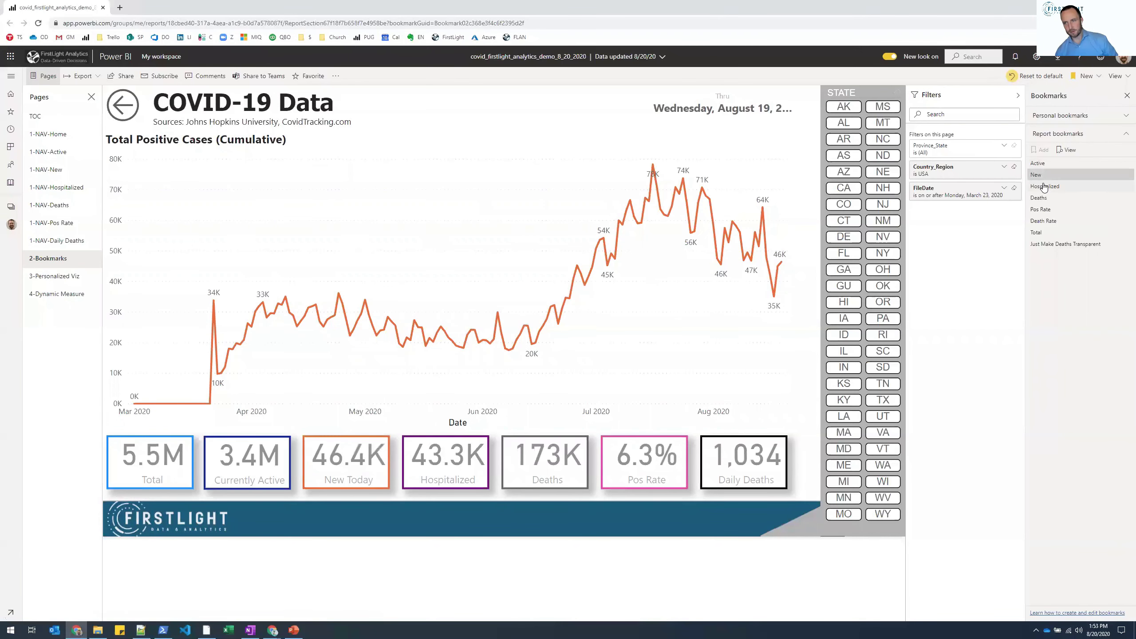
pyautogui.click(1044, 187)
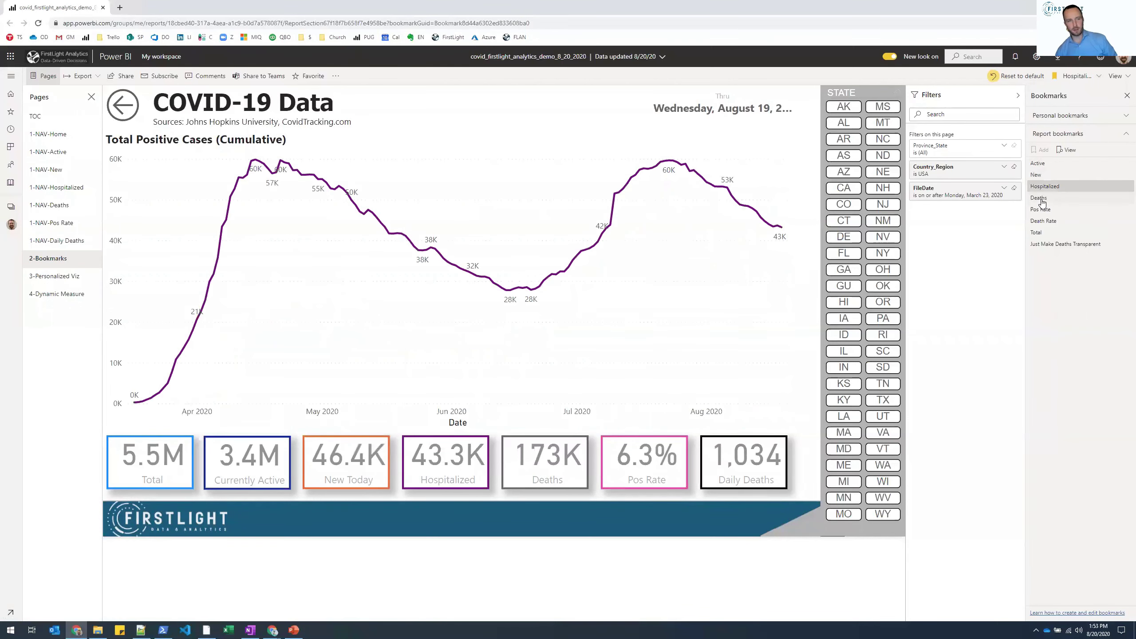
pyautogui.click(1040, 198)
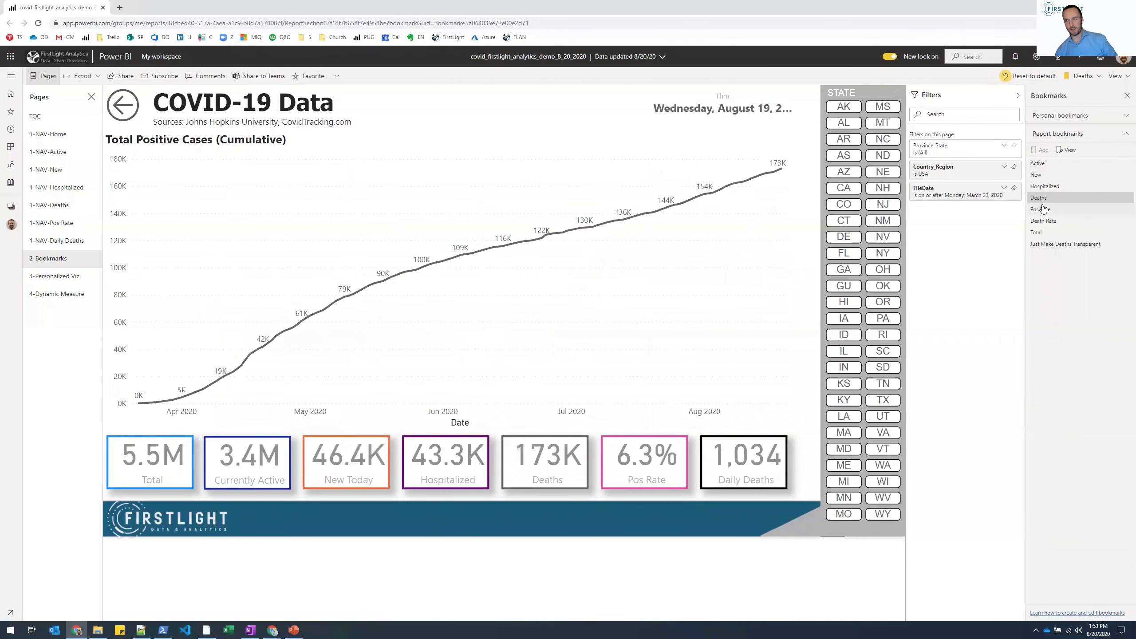
pyautogui.click(1043, 208)
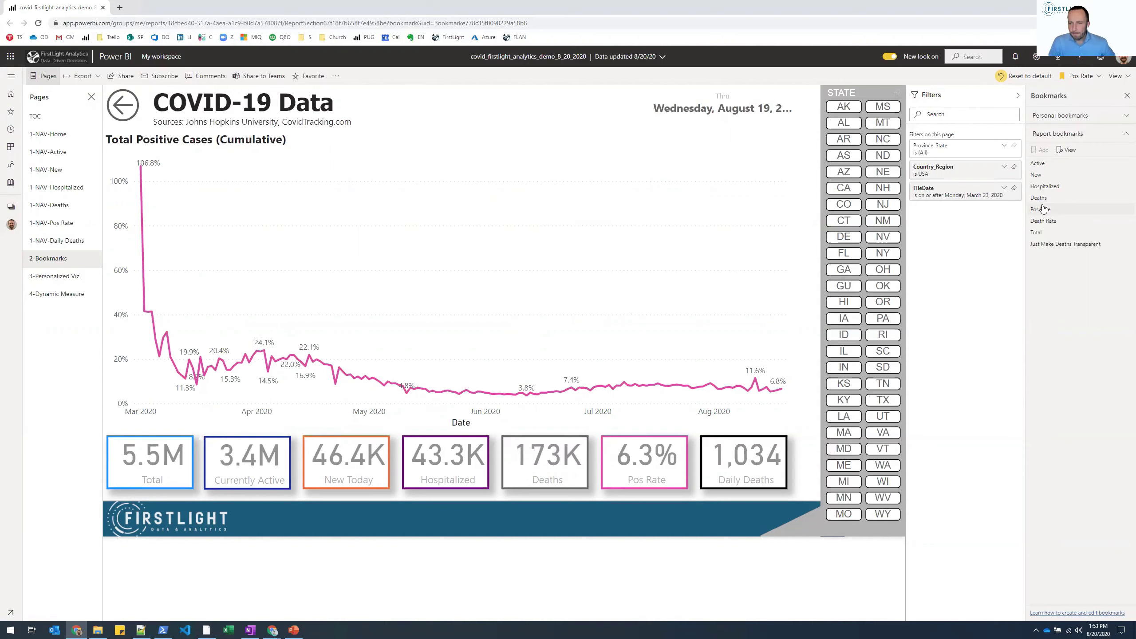
pyautogui.click(1042, 209)
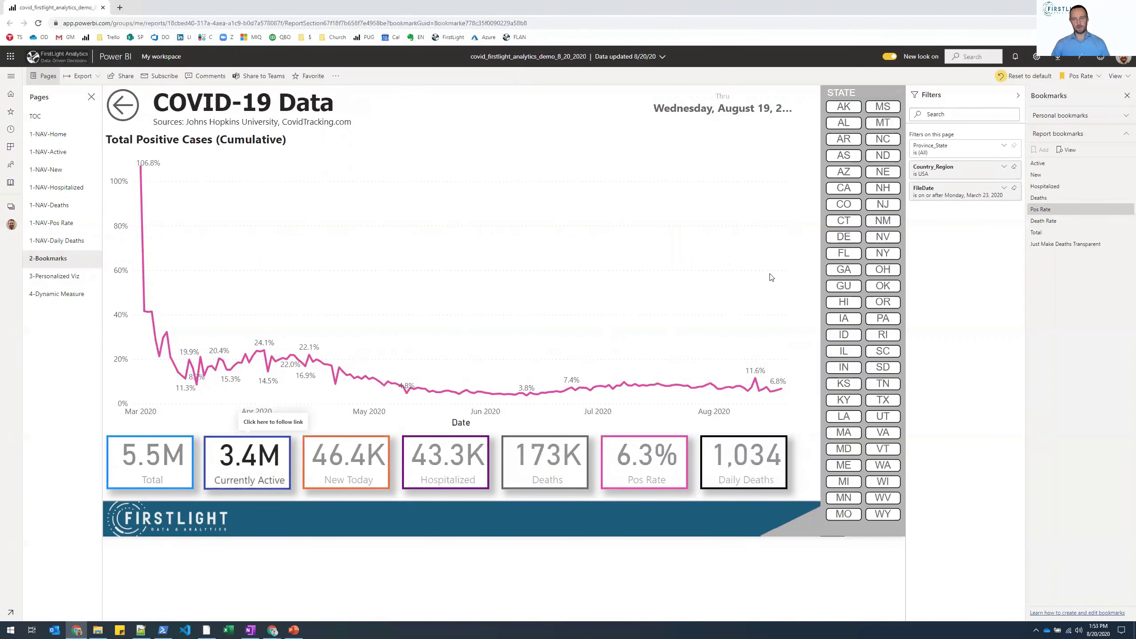
pyautogui.click(1051, 221)
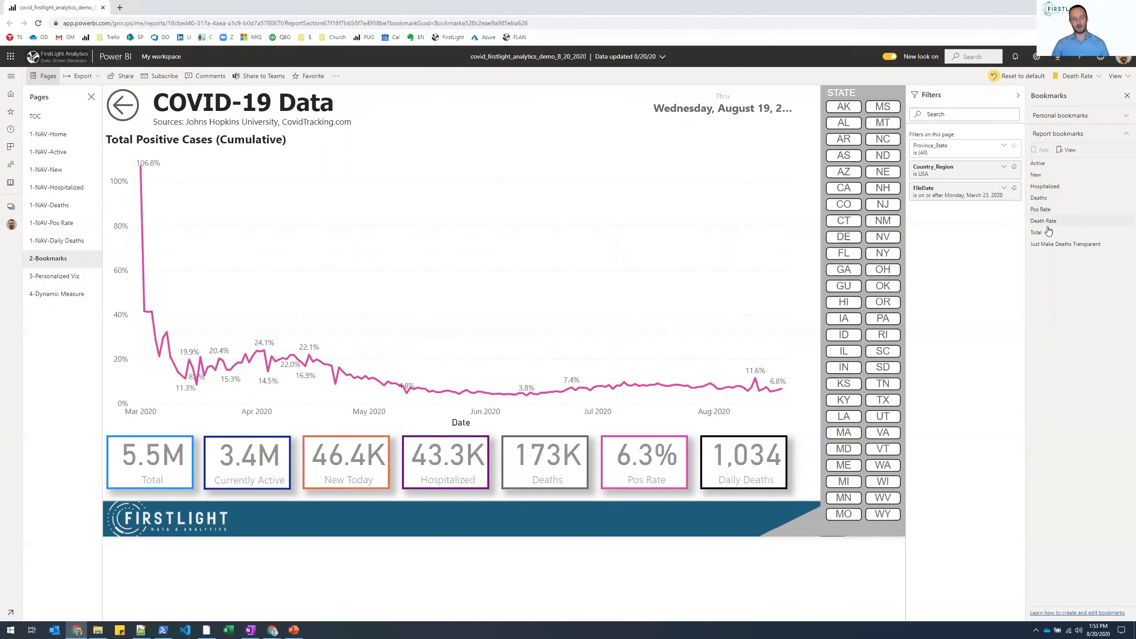
pyautogui.click(1042, 163)
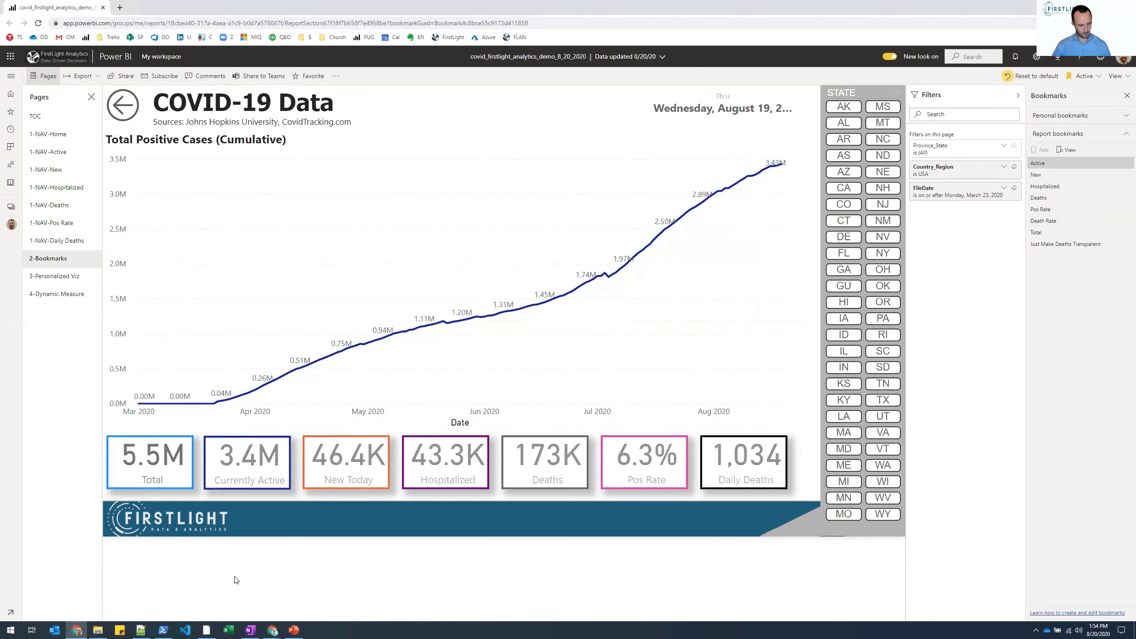
# - Switch to Power BI Desktop and set the bookmark action of the Total card's BTN Total button to the Total bookmark
pyautogui.click(205, 630)
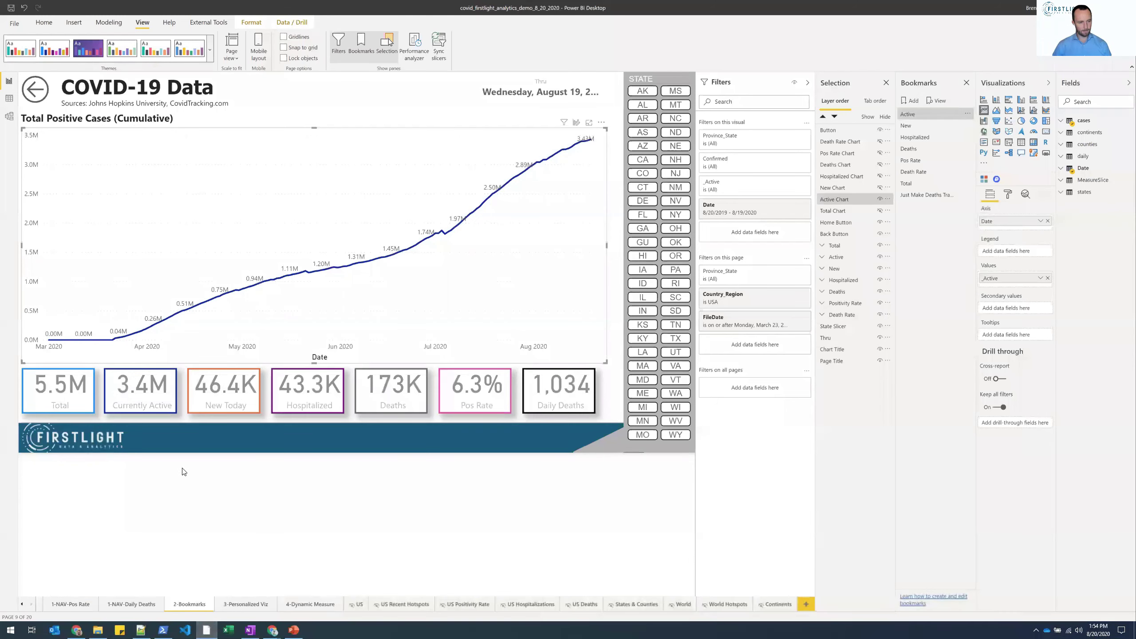
pyautogui.click(93, 386)
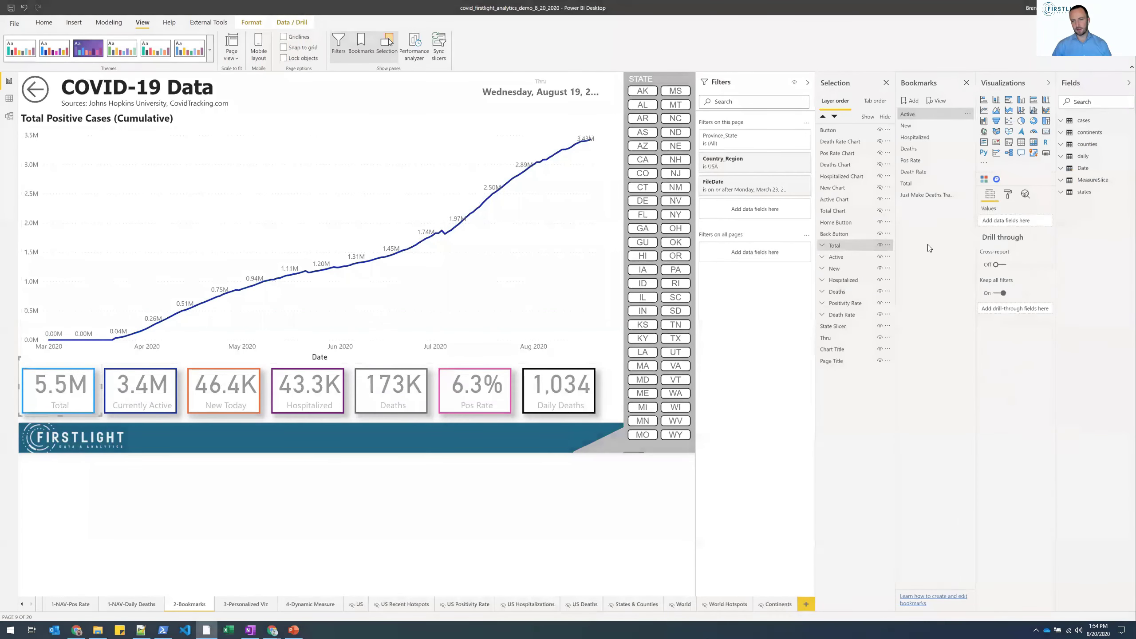
pyautogui.click(822, 245)
pyautogui.click(853, 258)
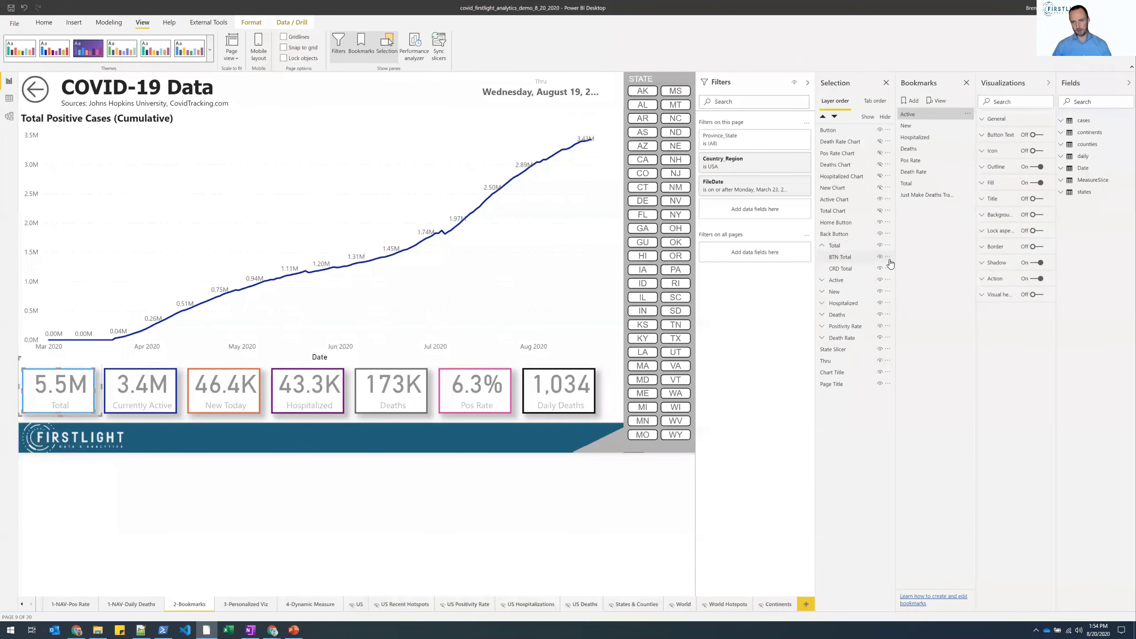
pyautogui.click(993, 280)
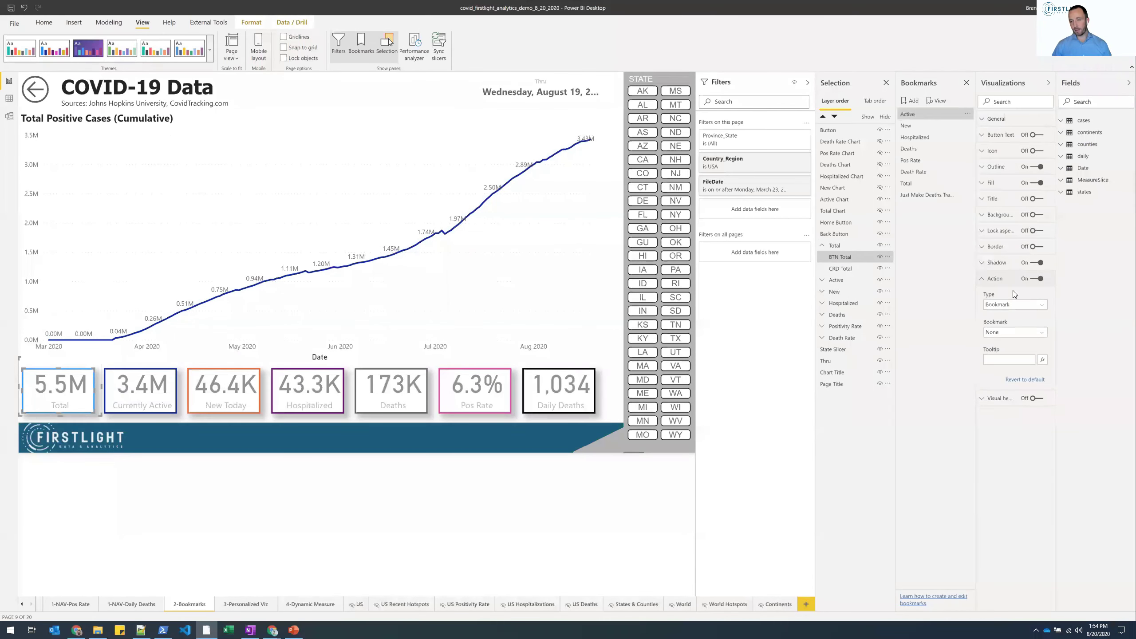
pyautogui.click(1045, 304)
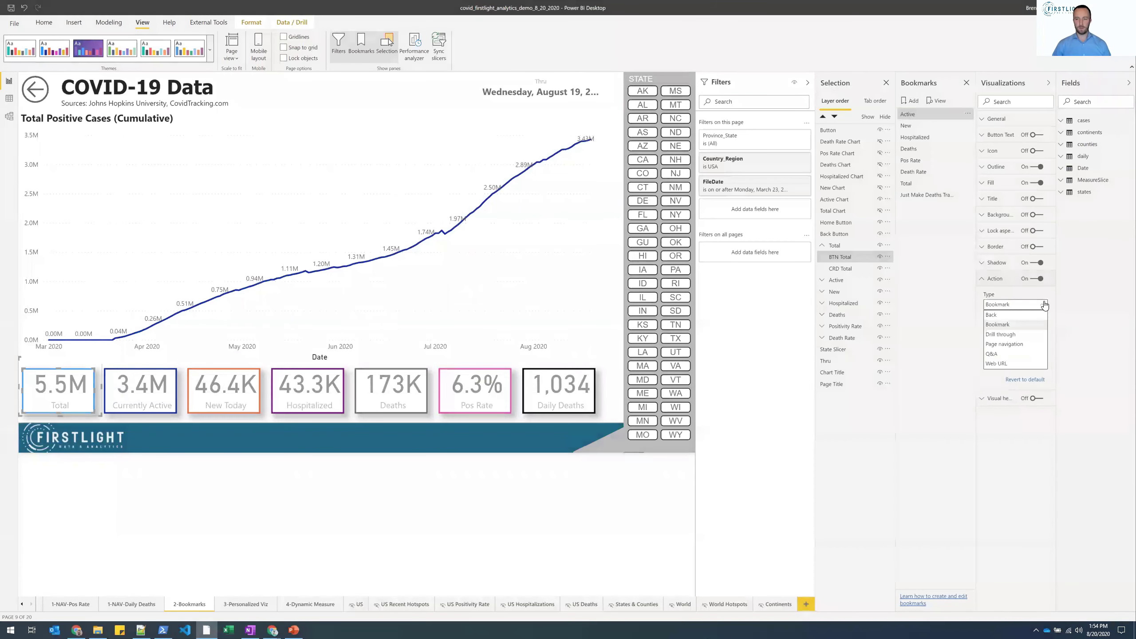
pyautogui.click(1045, 305)
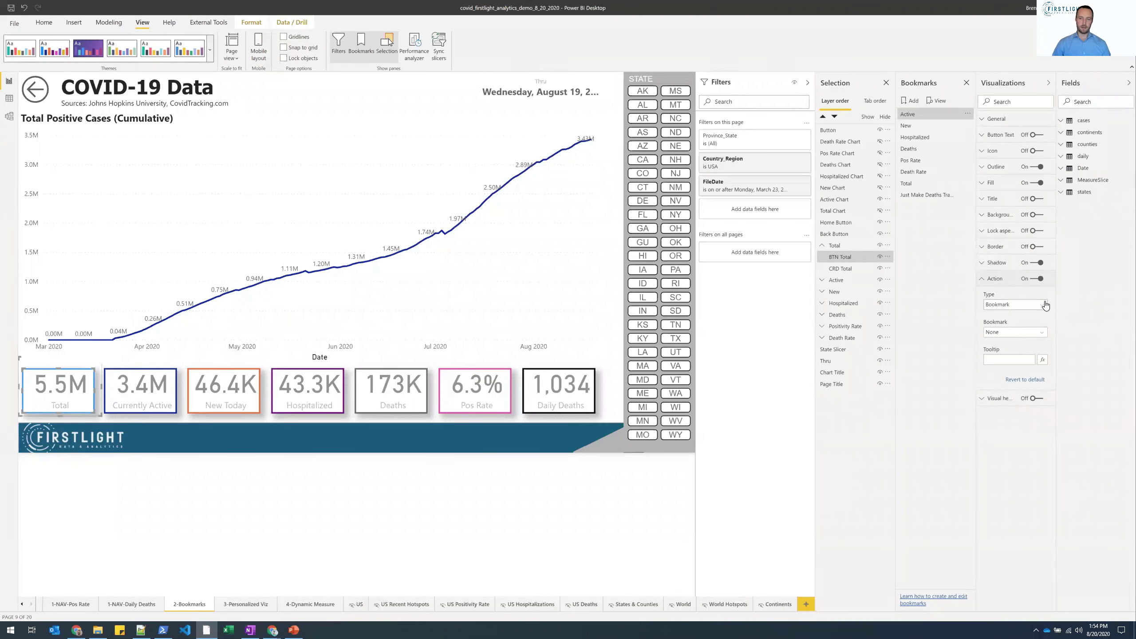
pyautogui.click(1038, 333)
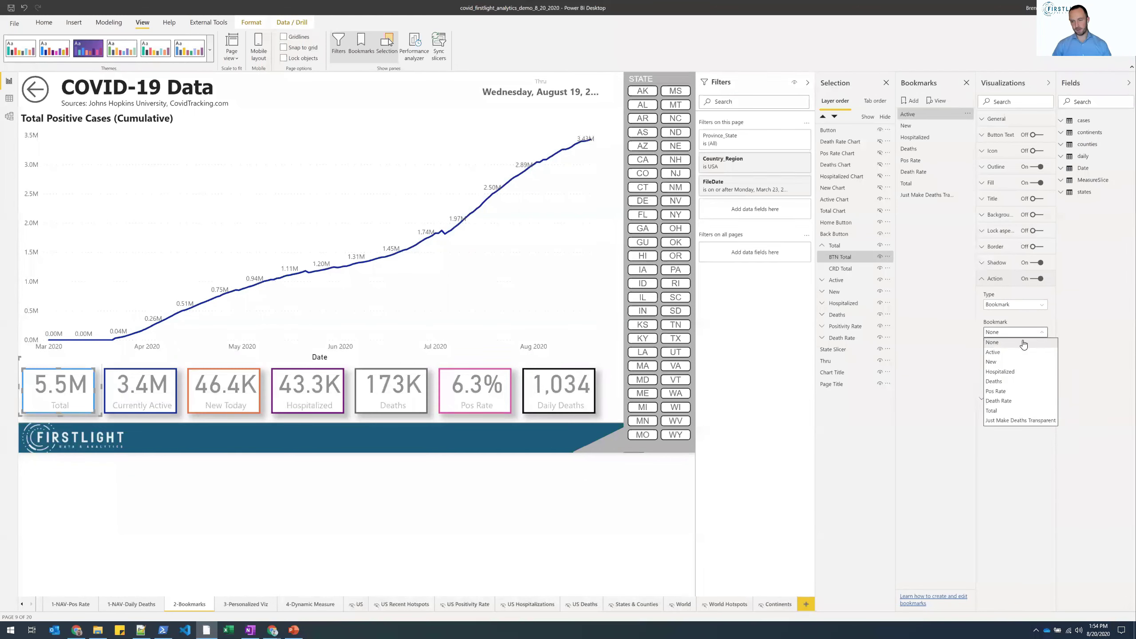
pyautogui.click(993, 411)
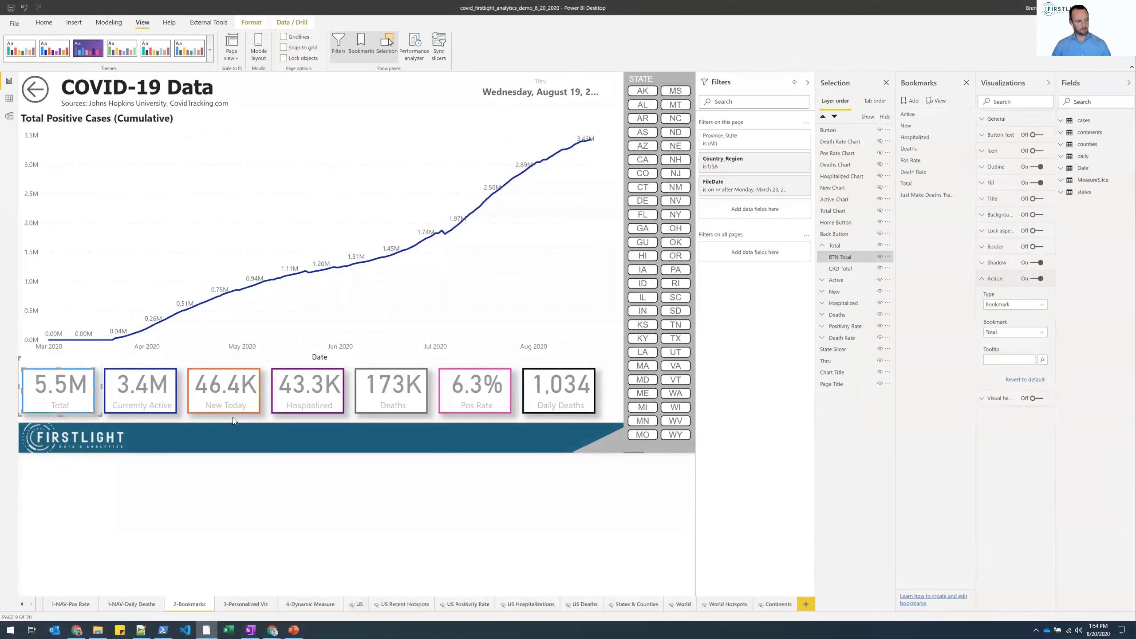
# - Inspect which bookmark the action of the BTN Active button in the Active group is linked to
pyautogui.click(167, 396)
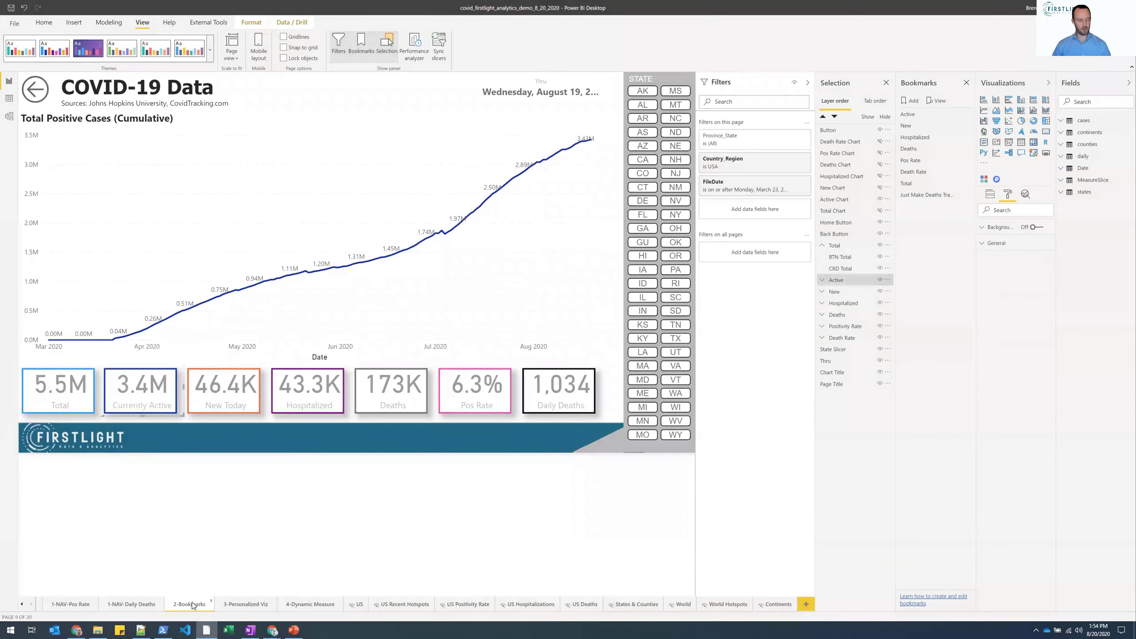
pyautogui.click(822, 280)
pyautogui.click(838, 291)
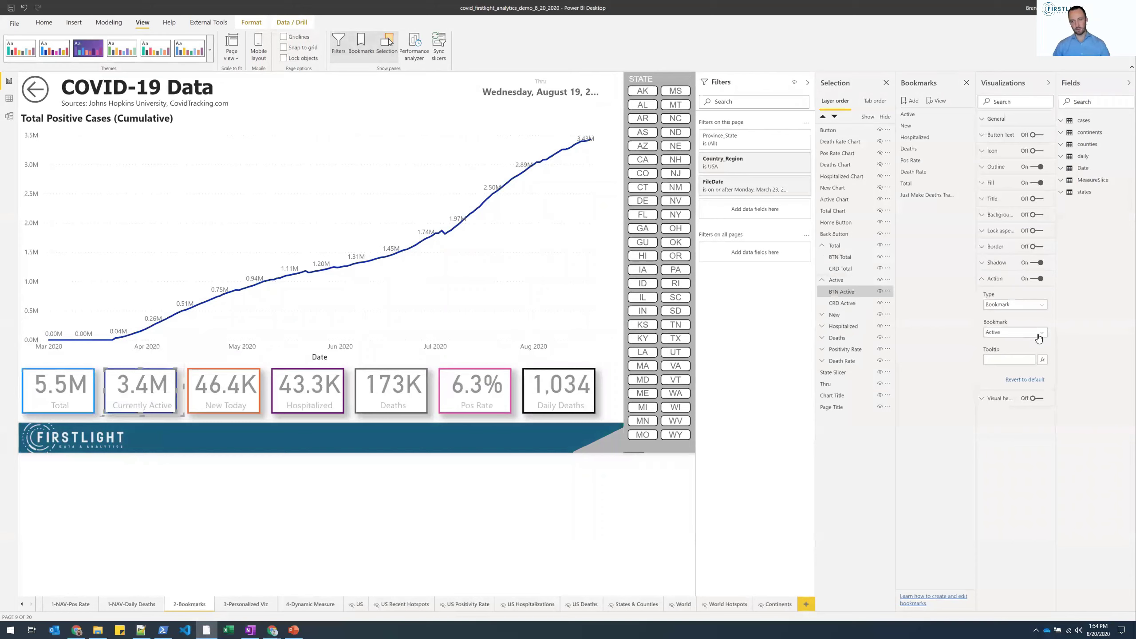
pyautogui.click(1022, 333)
pyautogui.click(1022, 333)
# - Switch back to the published report in the browser, filter it to OK and apply the Active bookmark through the Currently Active card
pyautogui.click(73, 633)
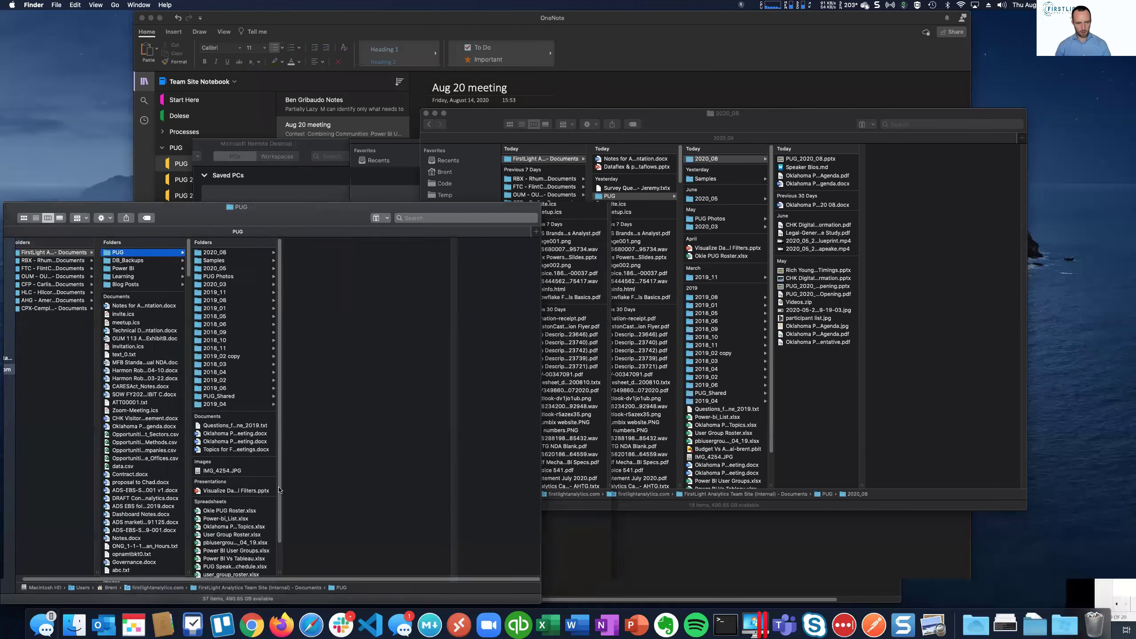
pyautogui.hotkey('ctrl', 'Right')
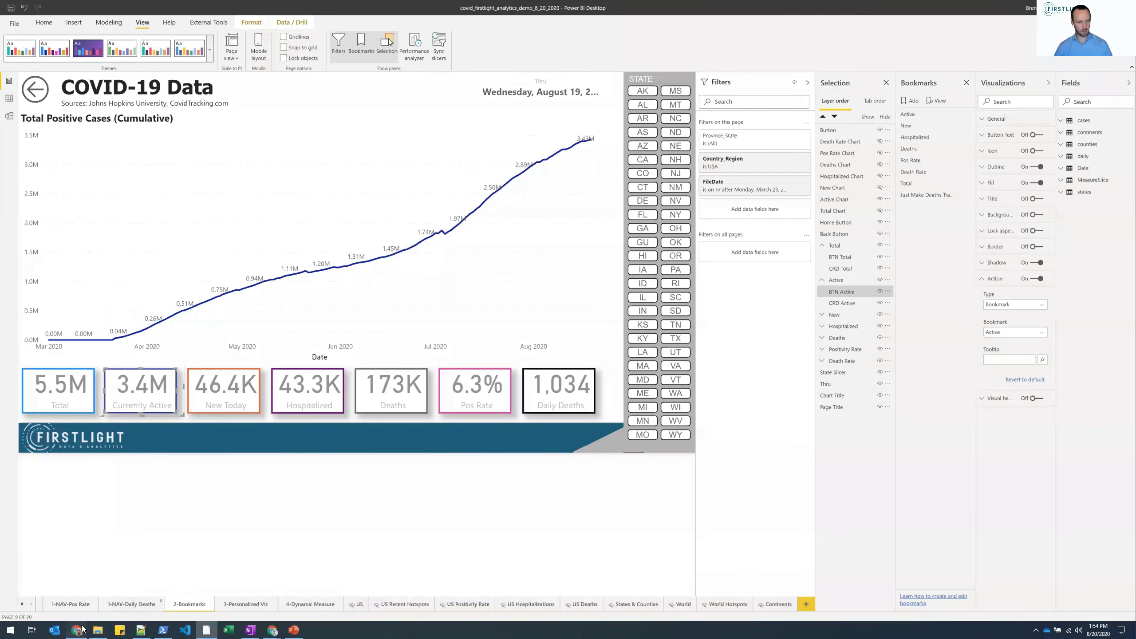
pyautogui.click(82, 629)
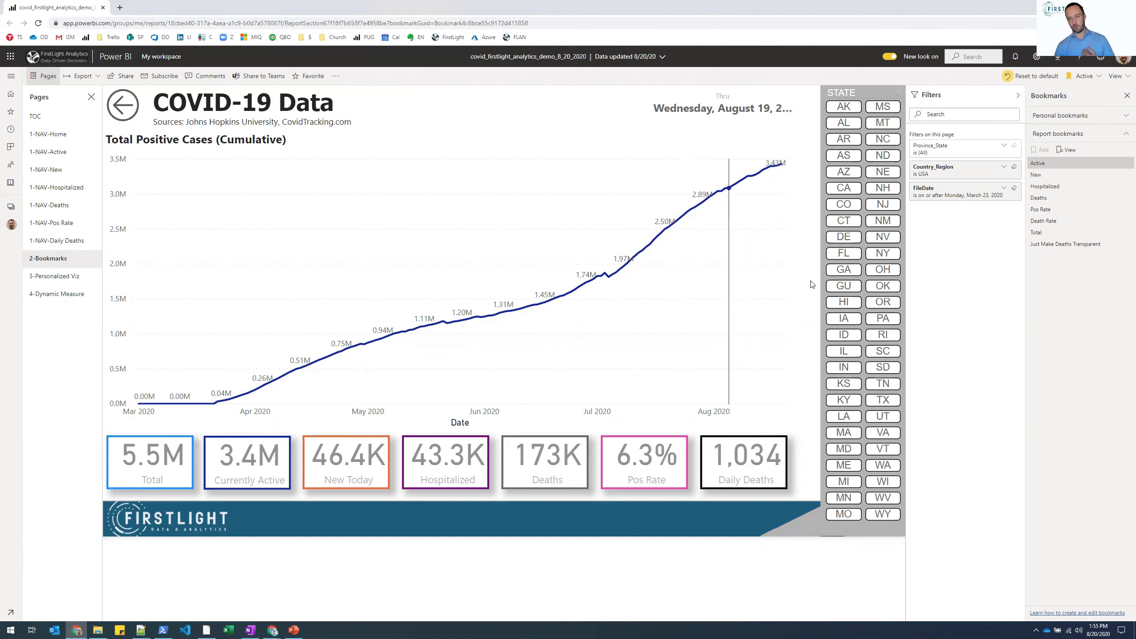
pyautogui.click(884, 286)
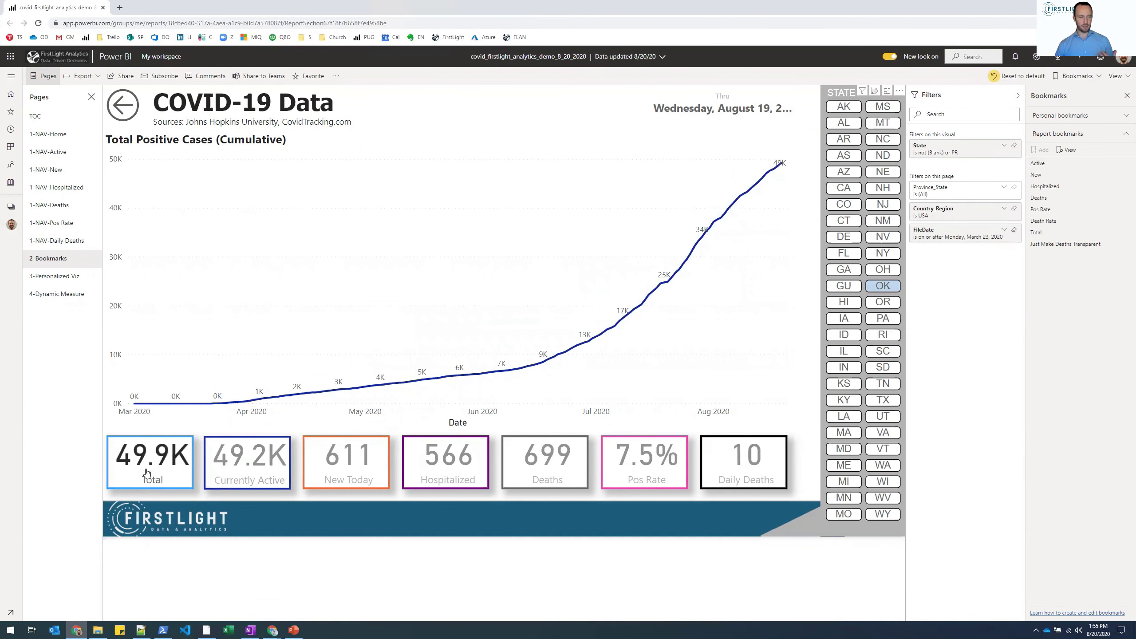
pyautogui.click(219, 466)
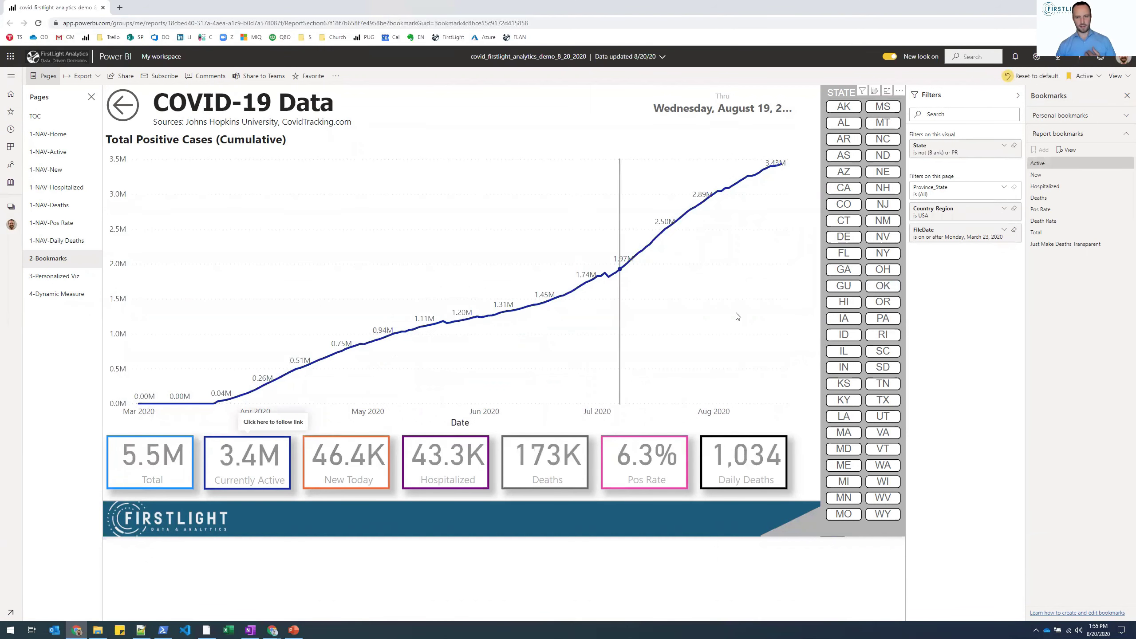
# - Select OK in the state slicer and save the view as a personal bookmark named Just OK
pyautogui.click(890, 287)
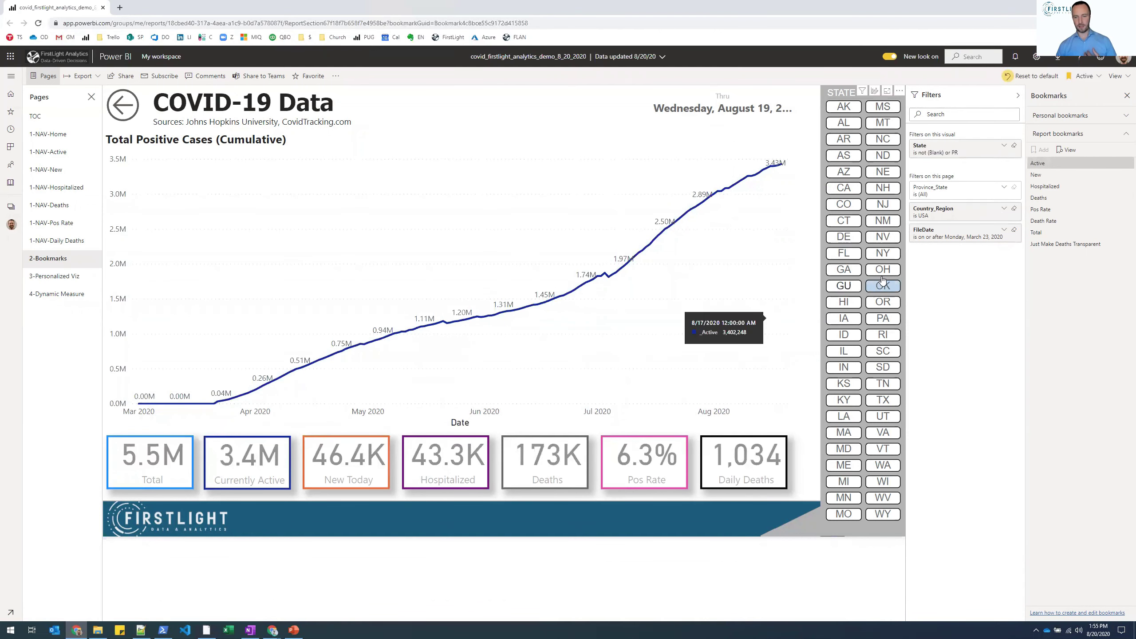
pyautogui.click(1115, 116)
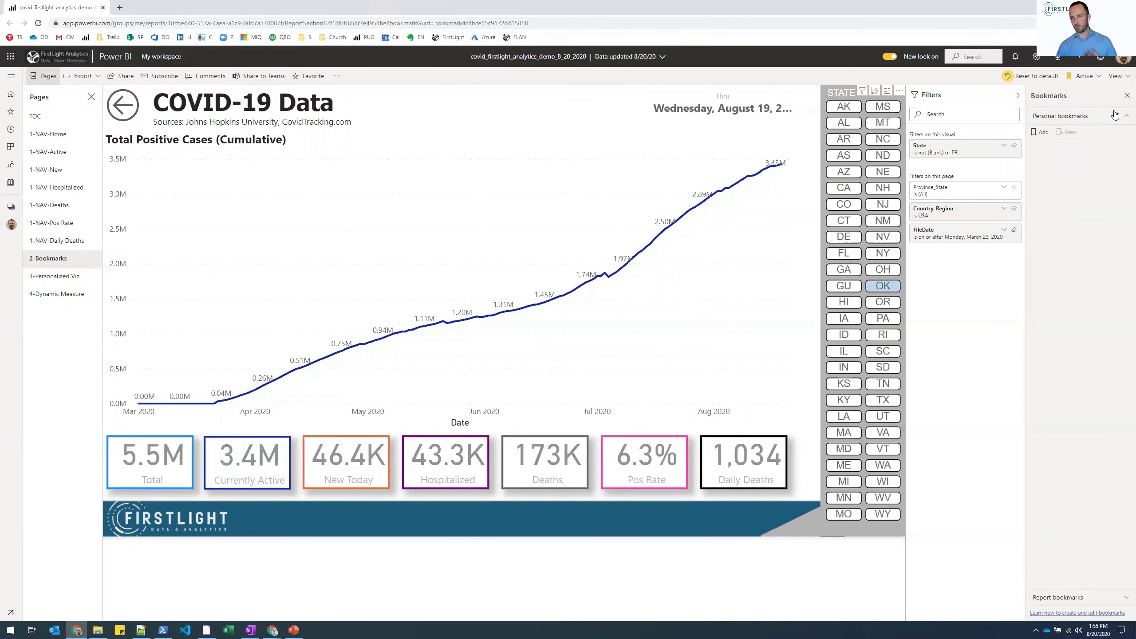
pyautogui.click(1043, 134)
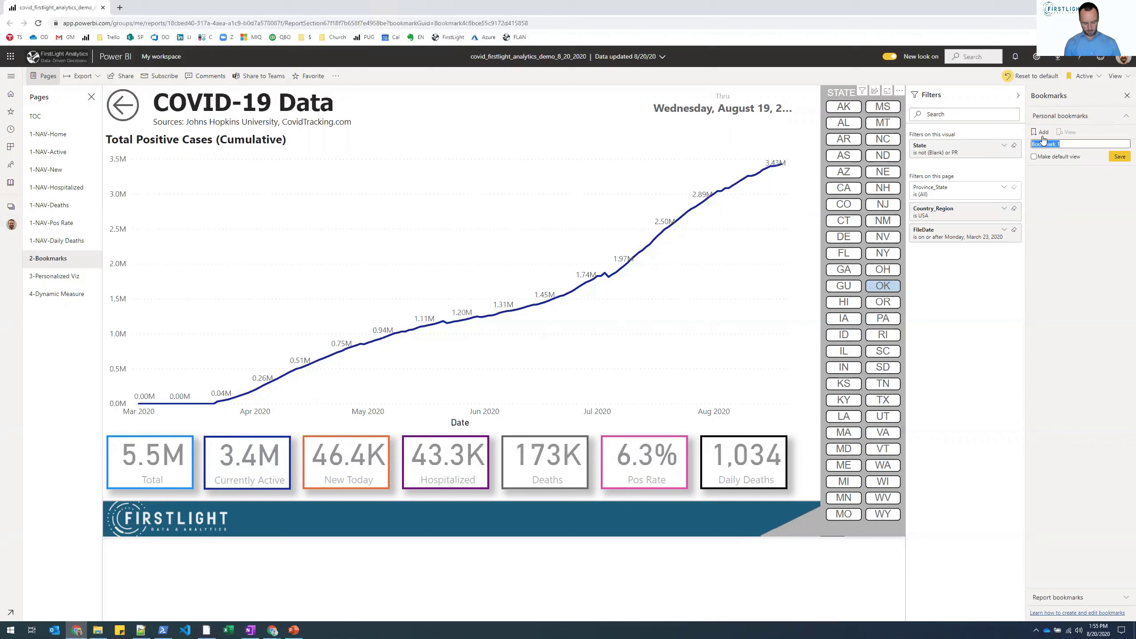
pyautogui.write('Just OK')
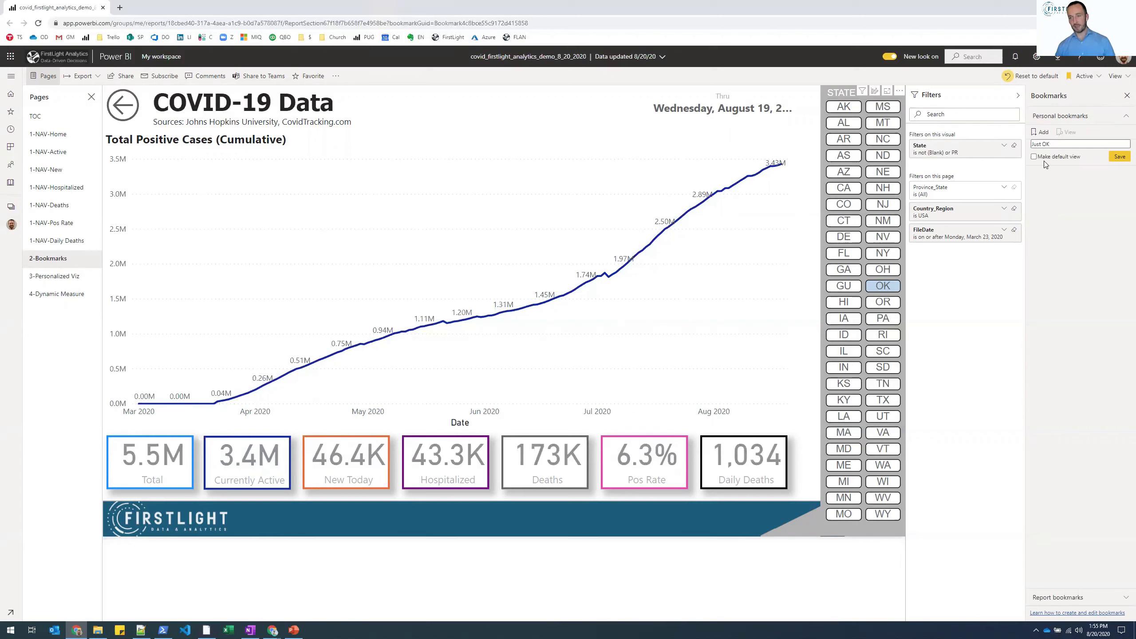
pyautogui.click(1119, 156)
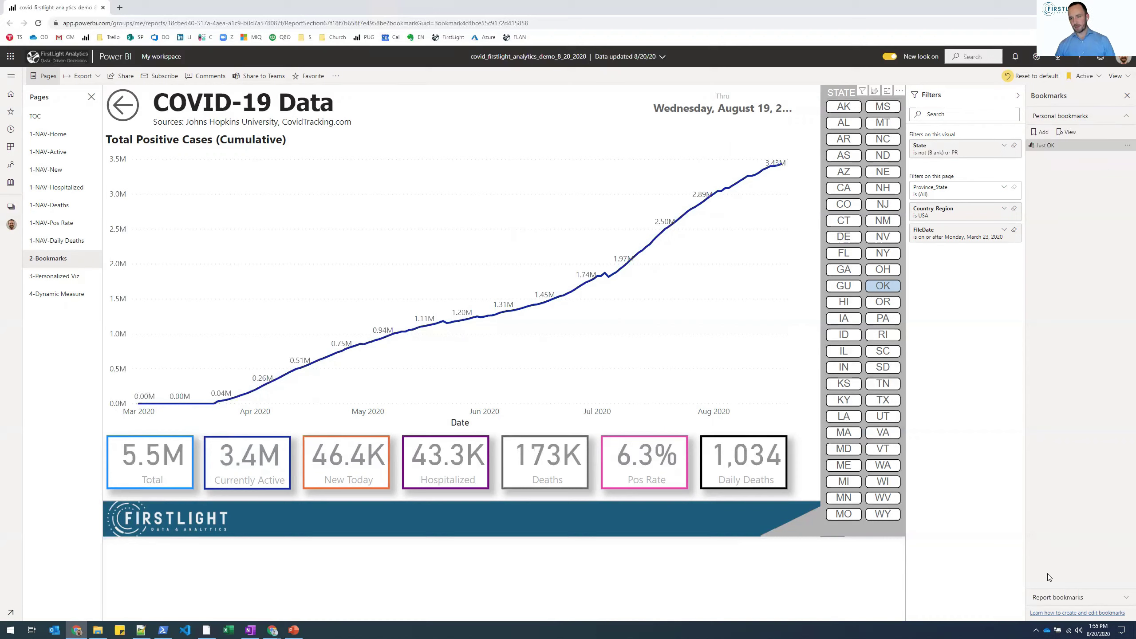
# - Test the Just OK personal bookmark after adding NE and MT to the state selection, and again after selecting only OK
pyautogui.click(1063, 598)
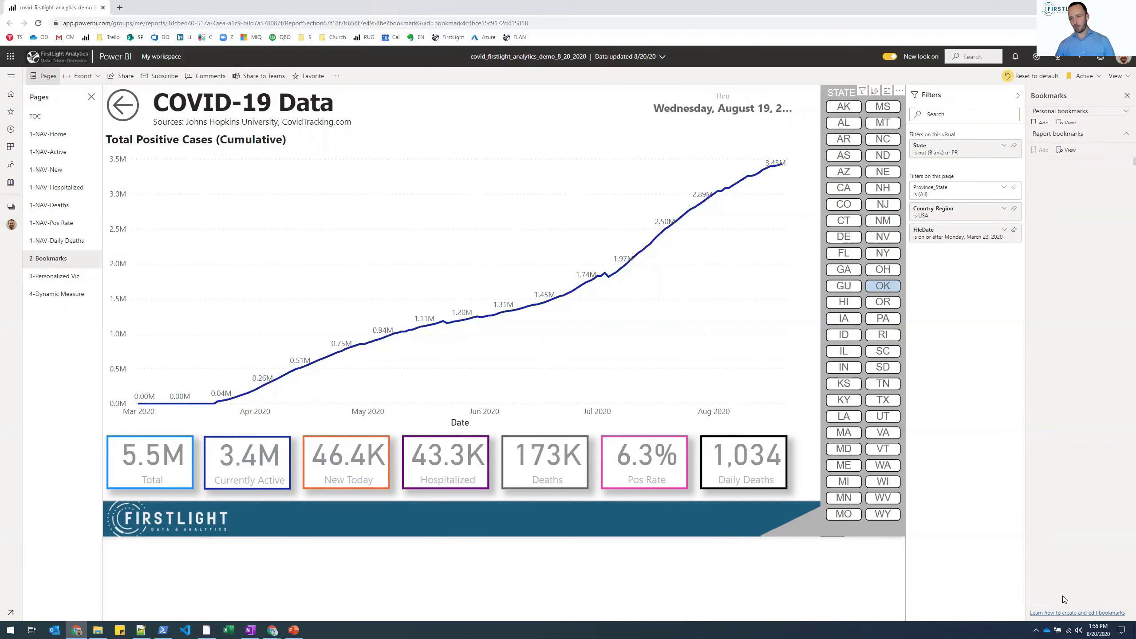
pyautogui.click(1074, 117)
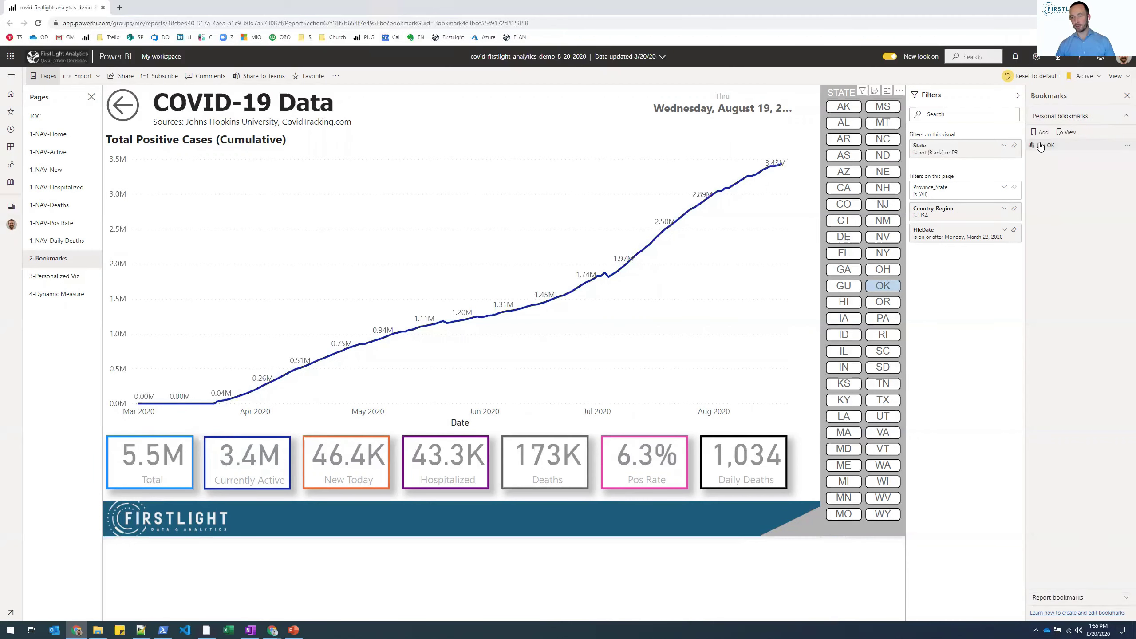
pyautogui.keyDown('ctrl'); pyautogui.click(883, 172); pyautogui.keyUp('ctrl')
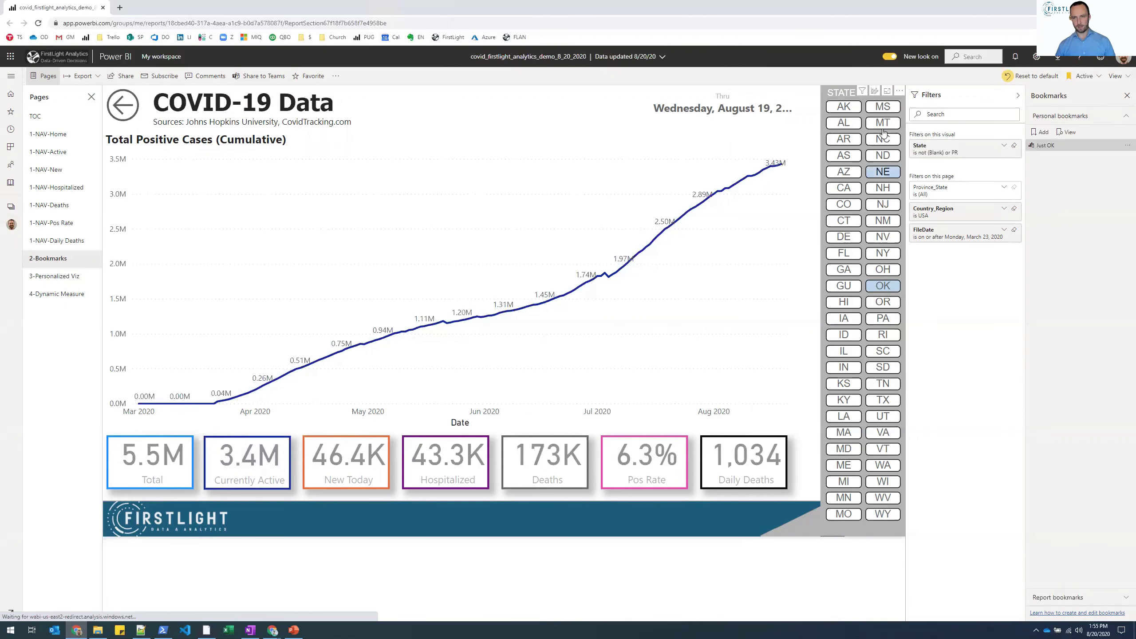
pyautogui.keyDown('ctrl'); pyautogui.click(883, 122); pyautogui.keyUp('ctrl')
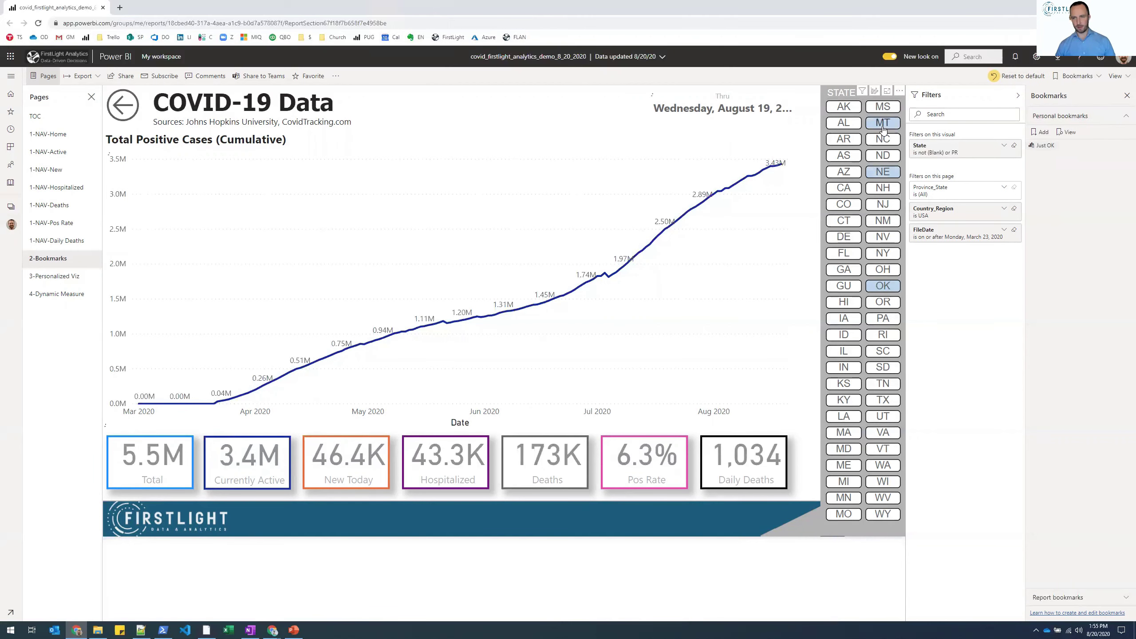
pyautogui.click(1045, 146)
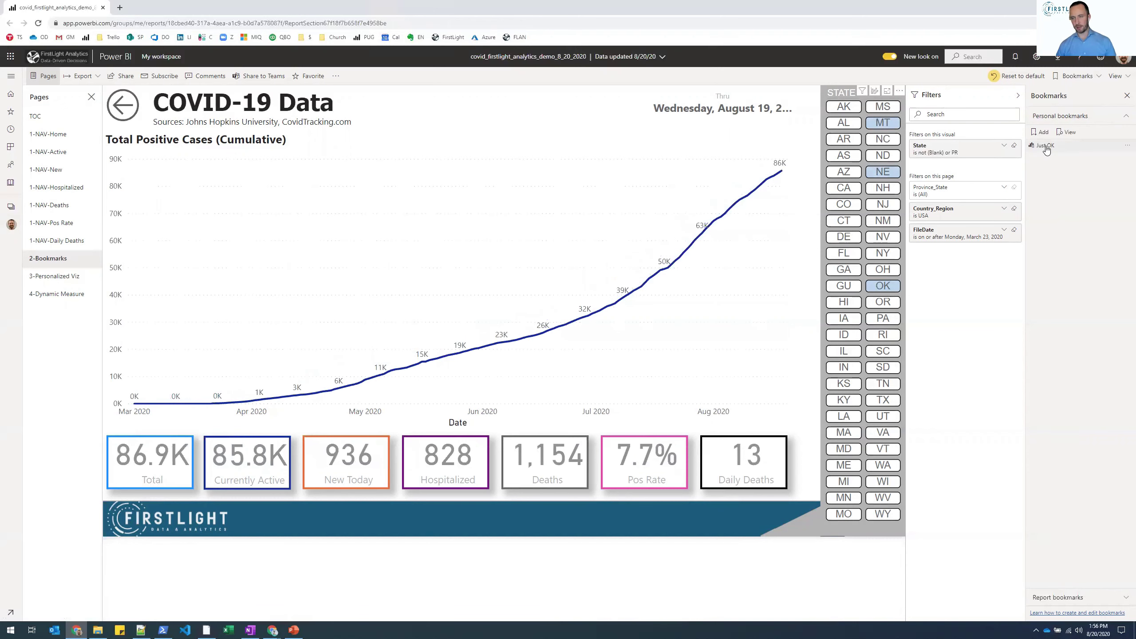
pyautogui.click(890, 287)
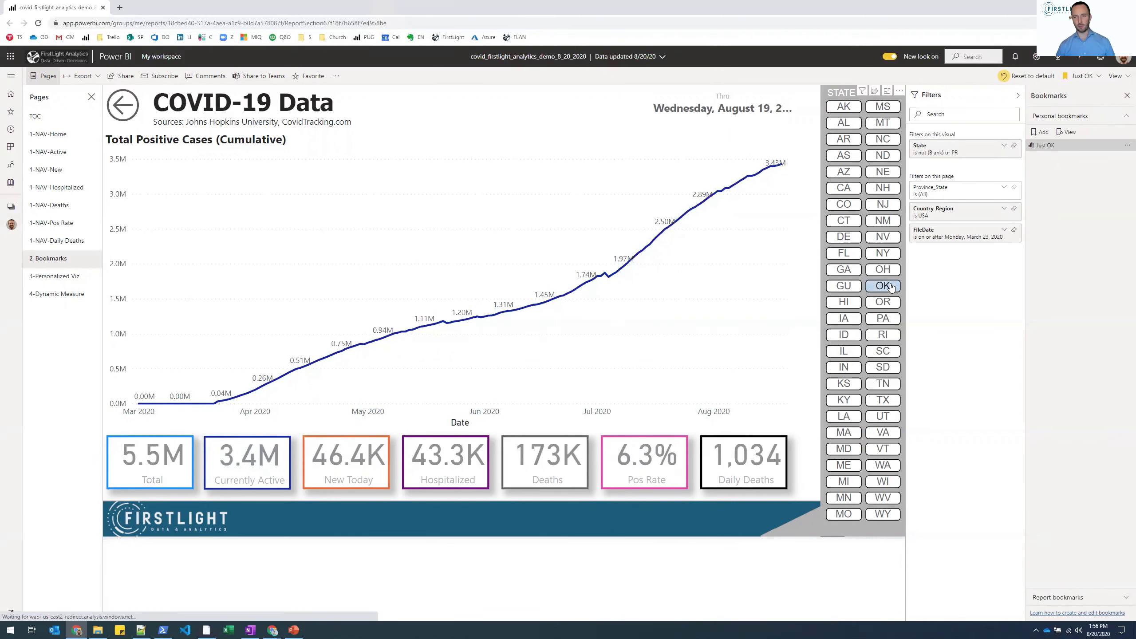
pyautogui.click(1062, 146)
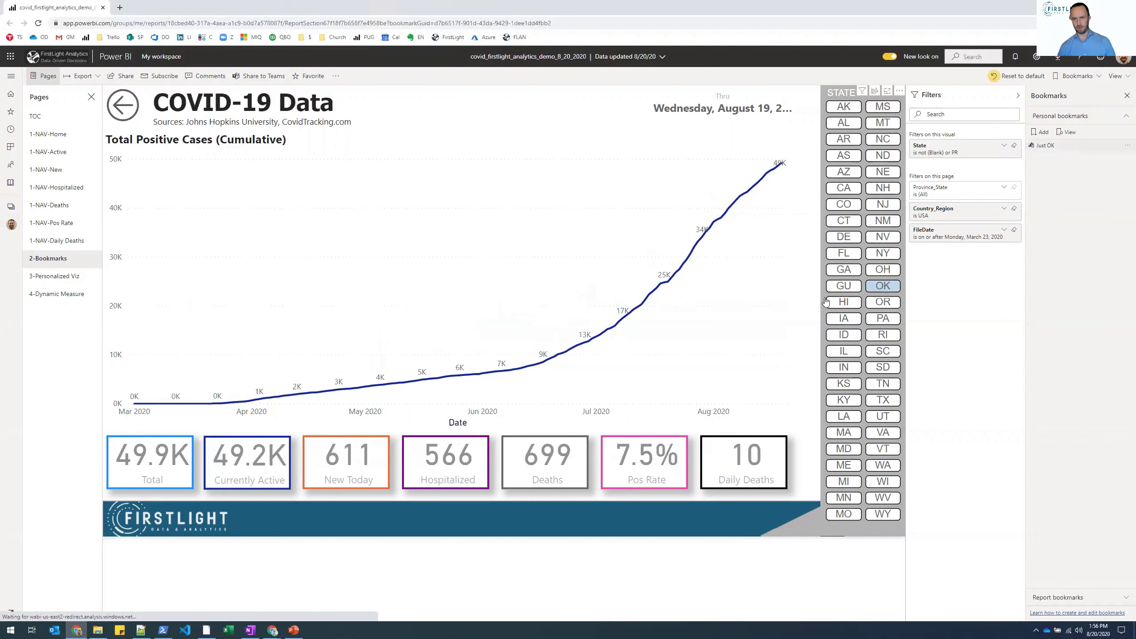
# - Review the options available for the Just OK bookmark and the settings of the State filter on the slicer
pyautogui.click(1126, 151)
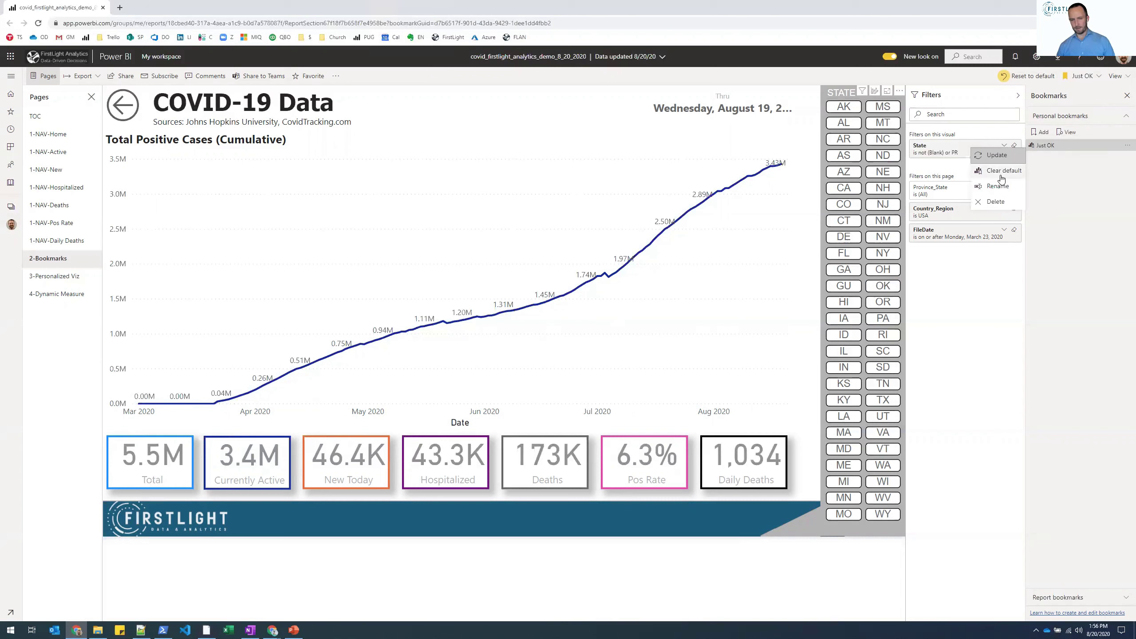
pyautogui.click(980, 264)
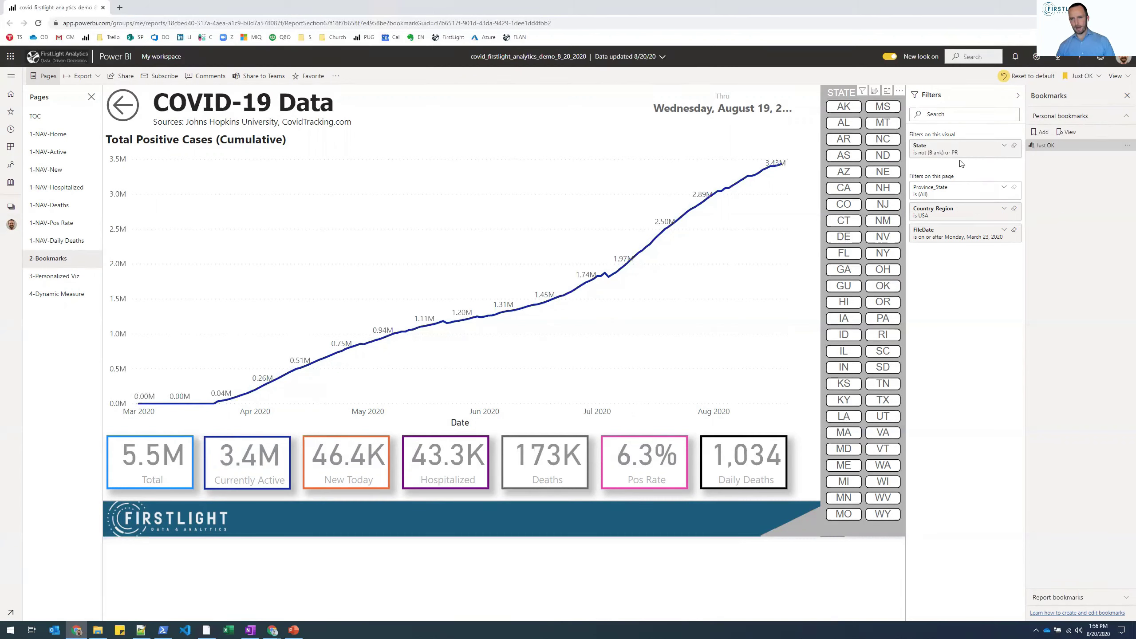
pyautogui.click(1007, 146)
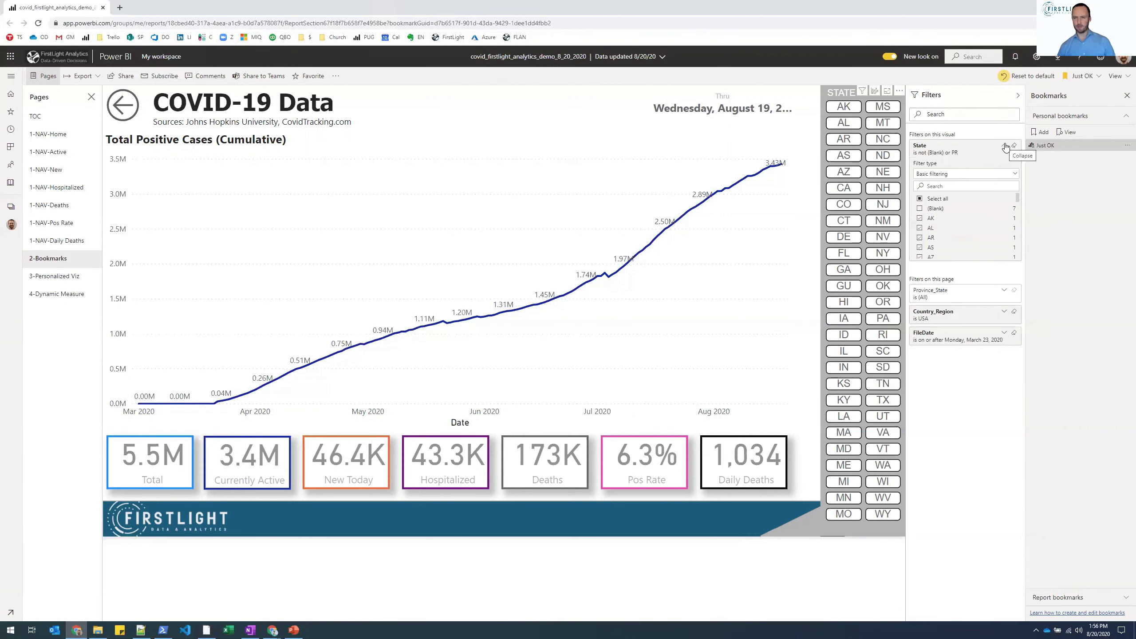
pyautogui.click(1006, 146)
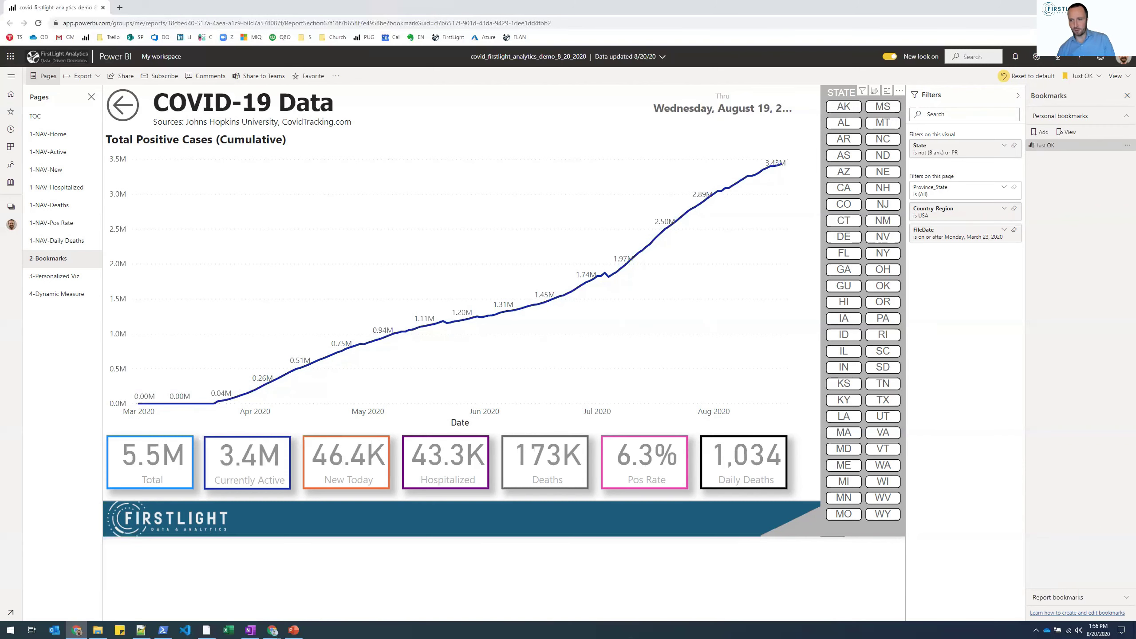
pyautogui.click(1126, 146)
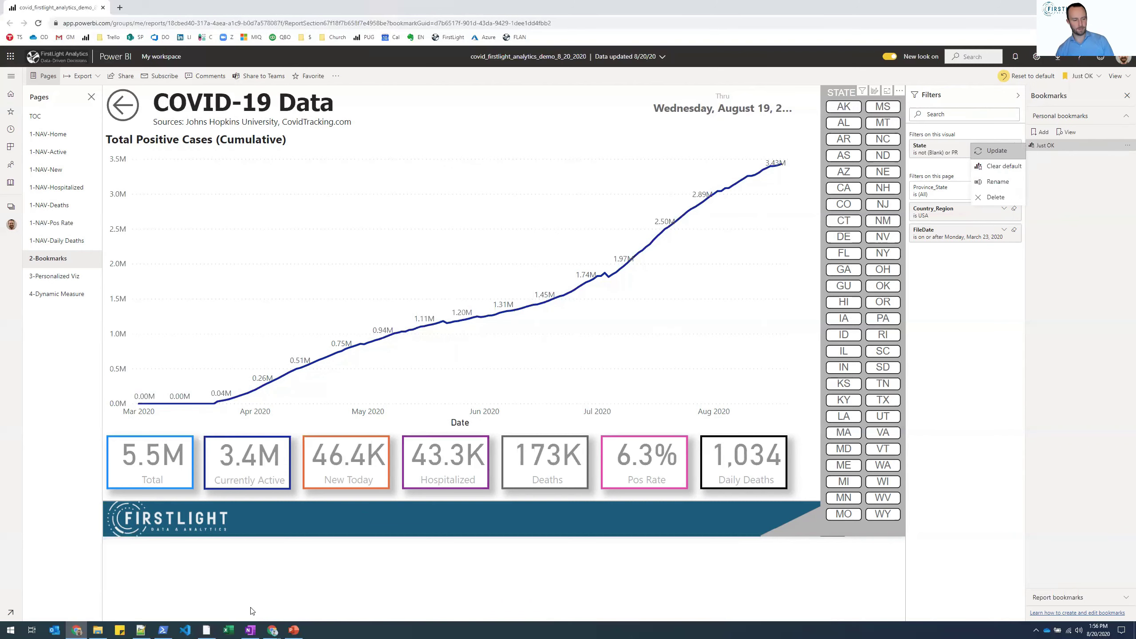
# - Switch to Power BI Desktop and open the 3-Personalized Viz page
pyautogui.moveTo(212, 629)
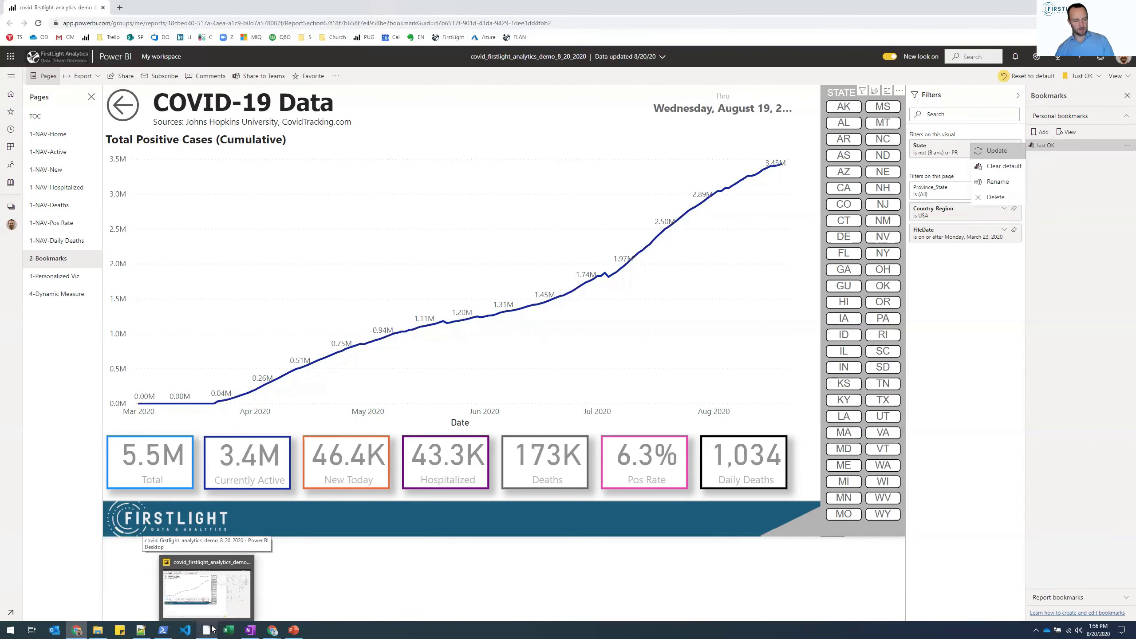
pyautogui.click(212, 629)
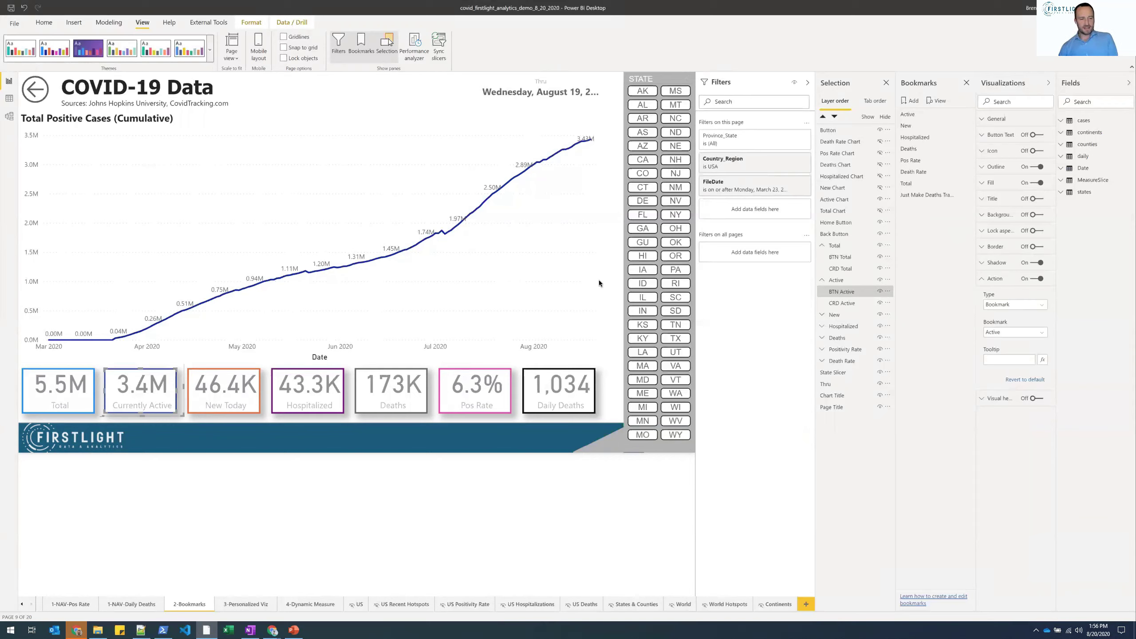
pyautogui.click(231, 605)
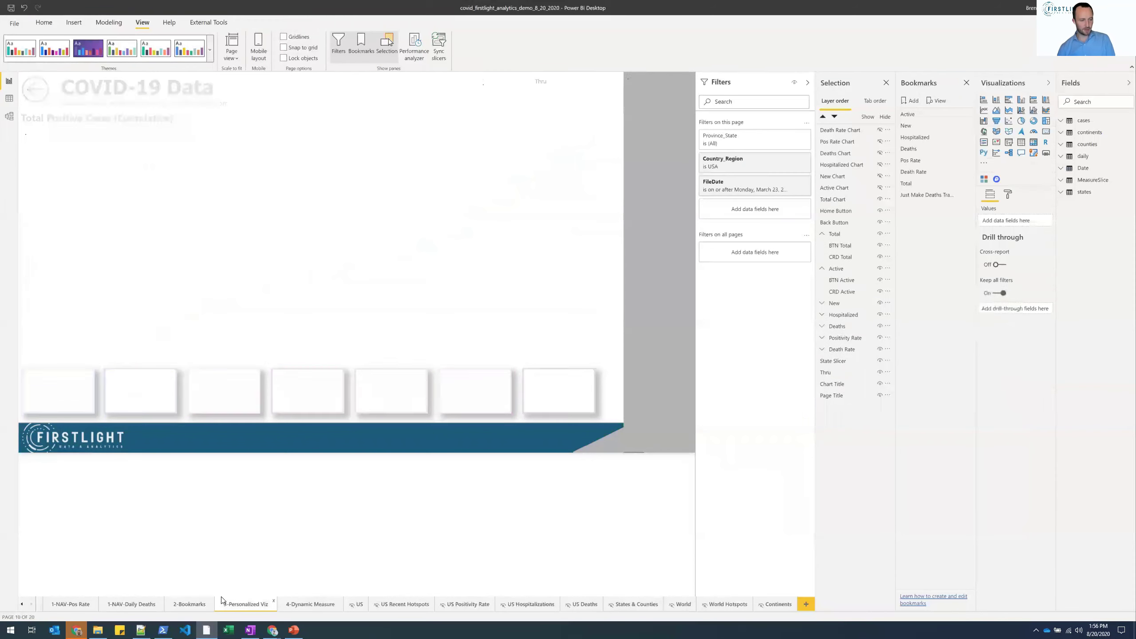
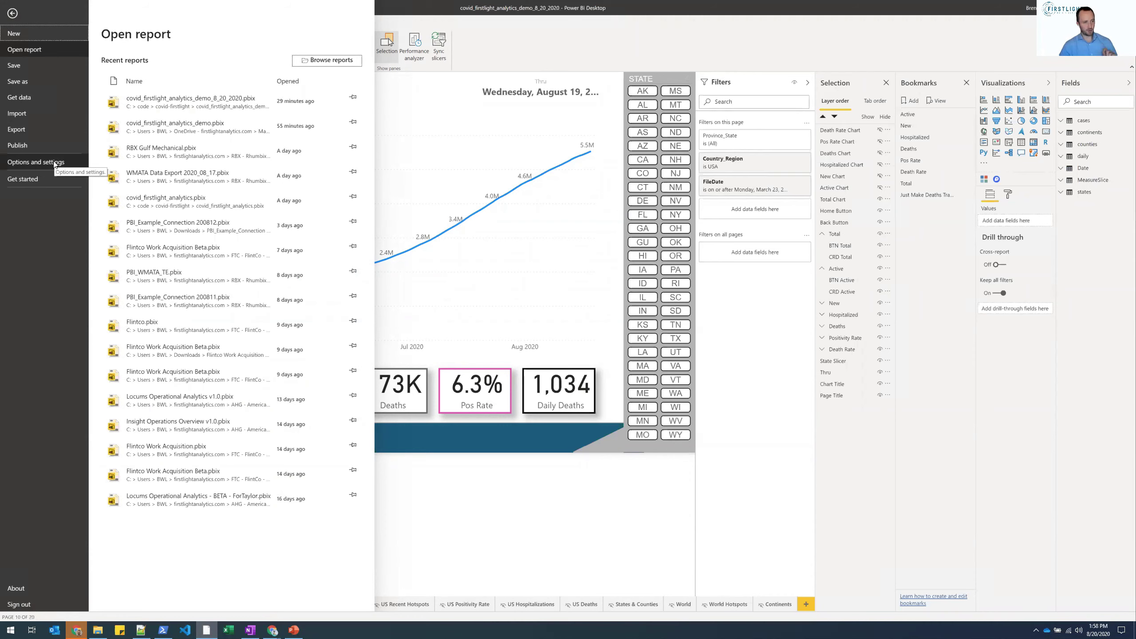
# - Check the installed version of Power BI Desktop in its About information
pyautogui.click(11, 13)
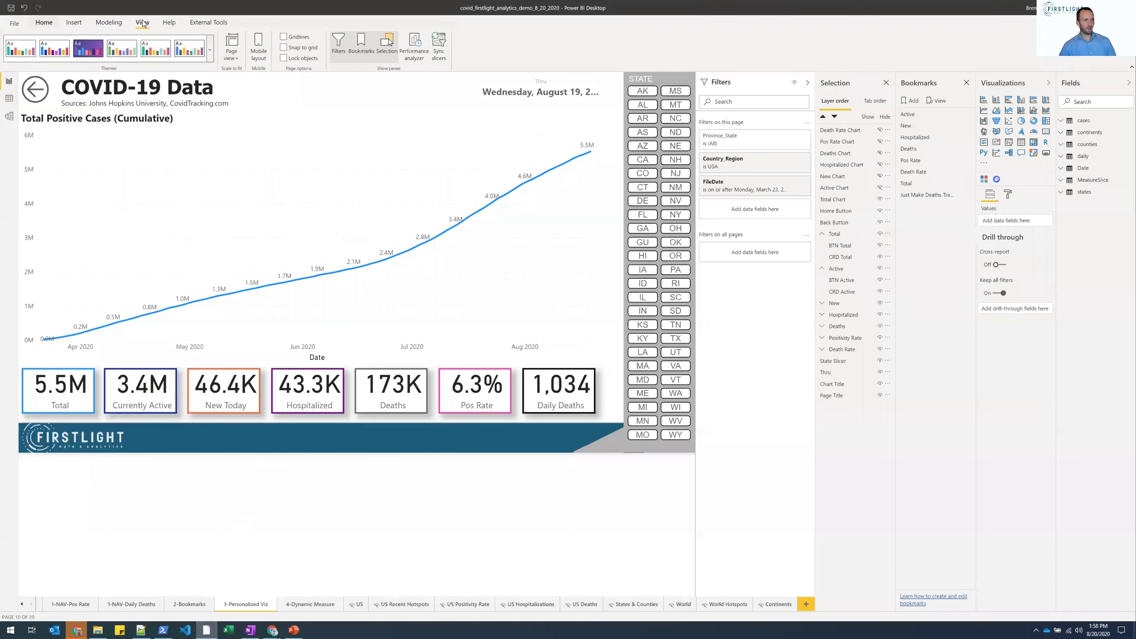
pyautogui.click(169, 22)
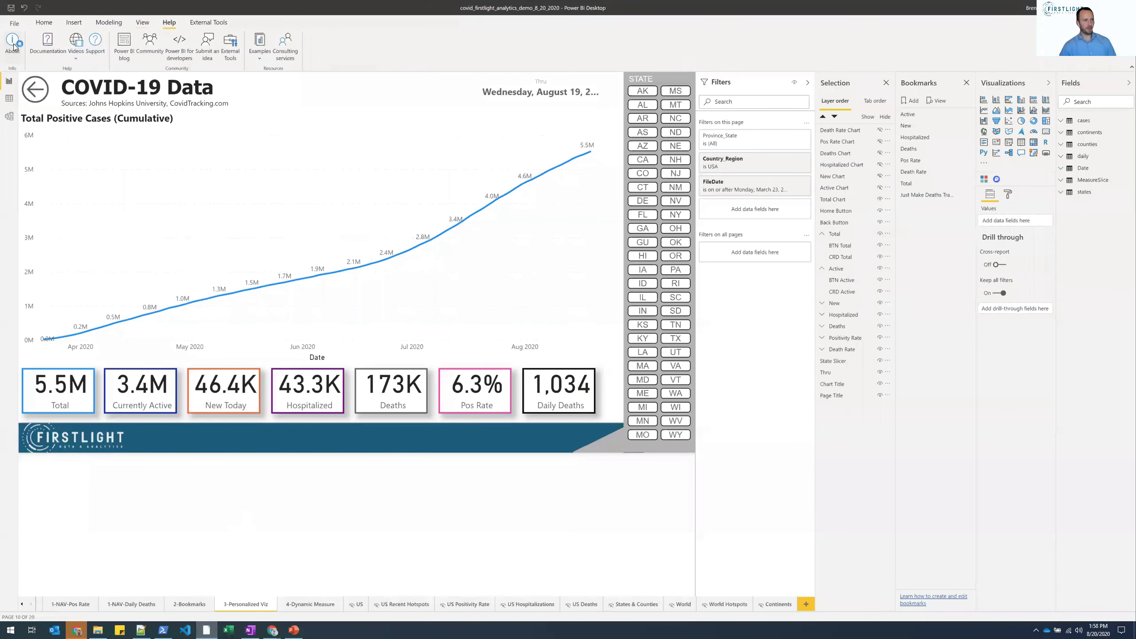
pyautogui.click(12, 45)
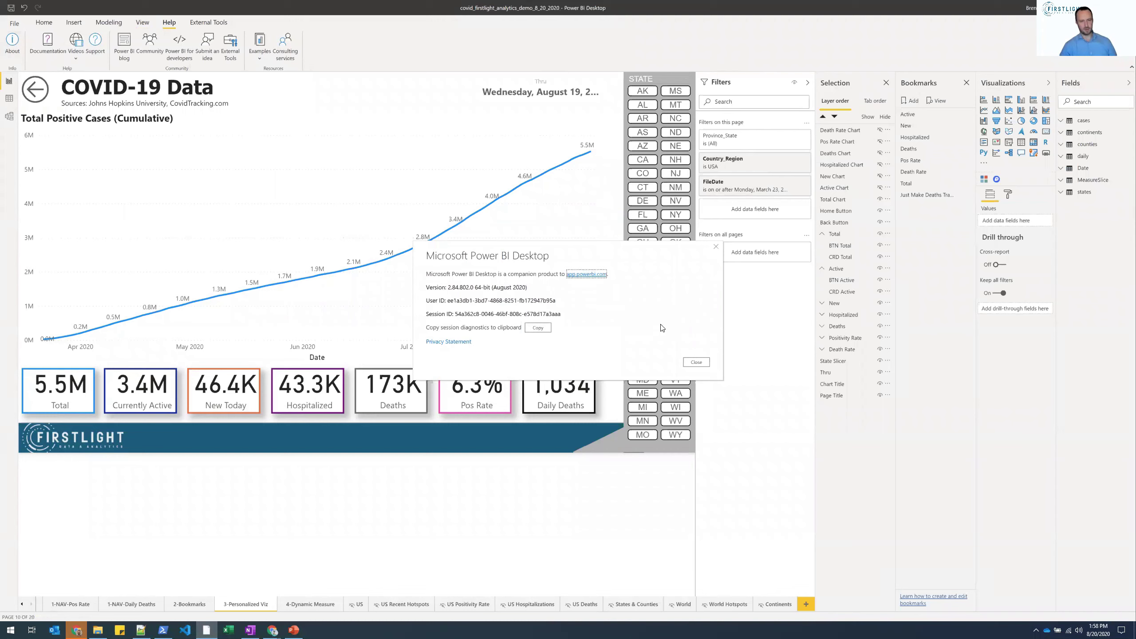
pyautogui.click(696, 362)
# - Review the Preview features in the global options, including the Personalize visuals setting
pyautogui.click(13, 24)
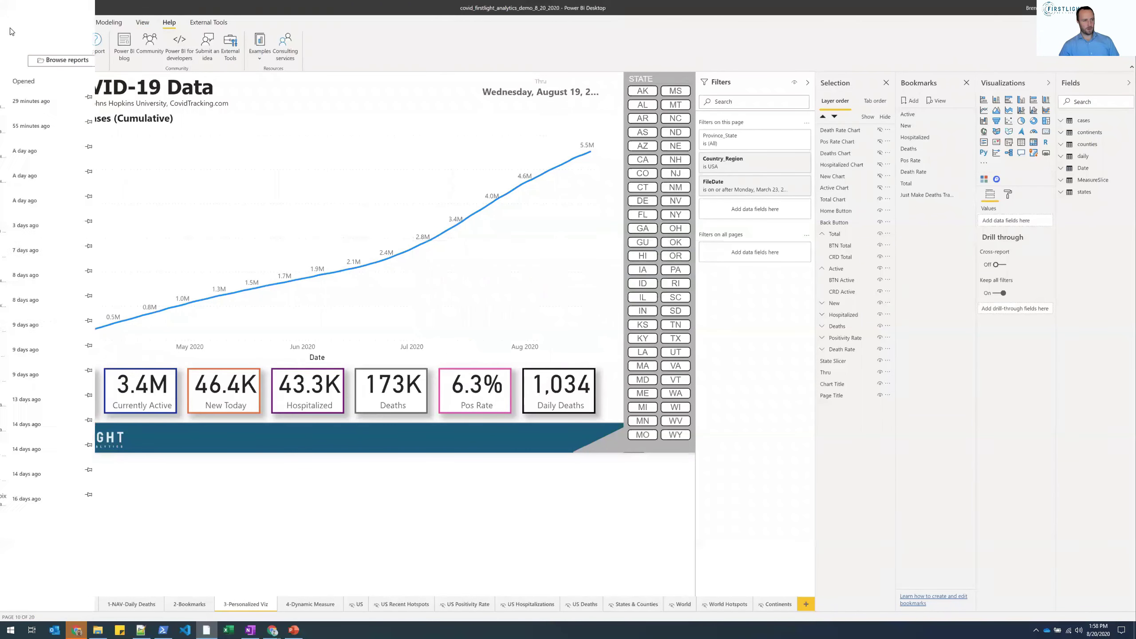
pyautogui.click(32, 163)
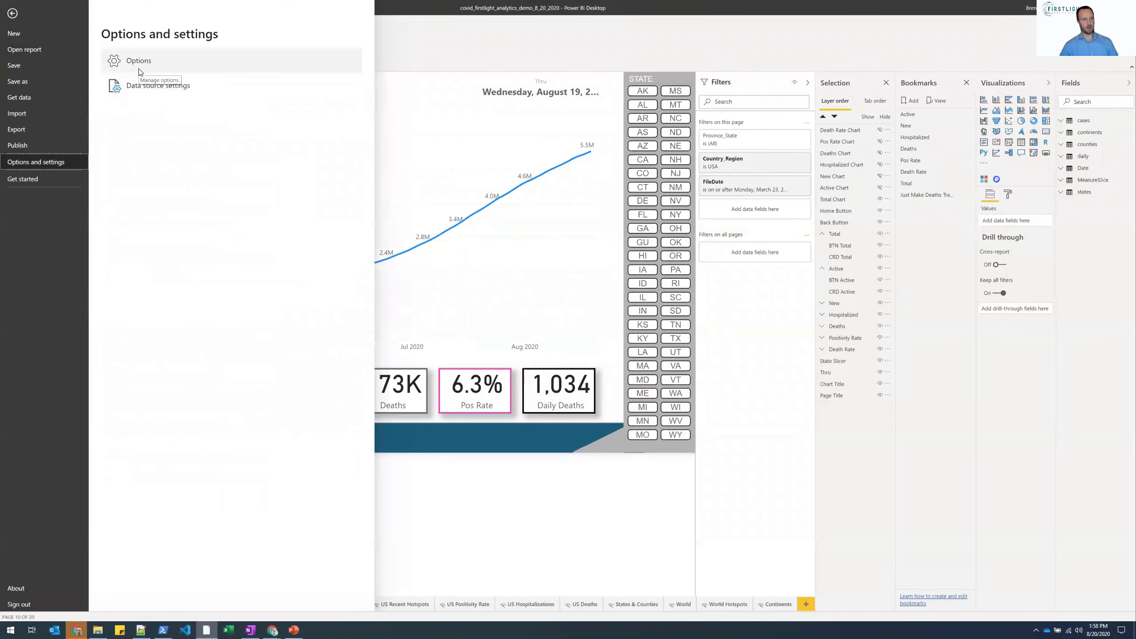
pyautogui.press('Escape')
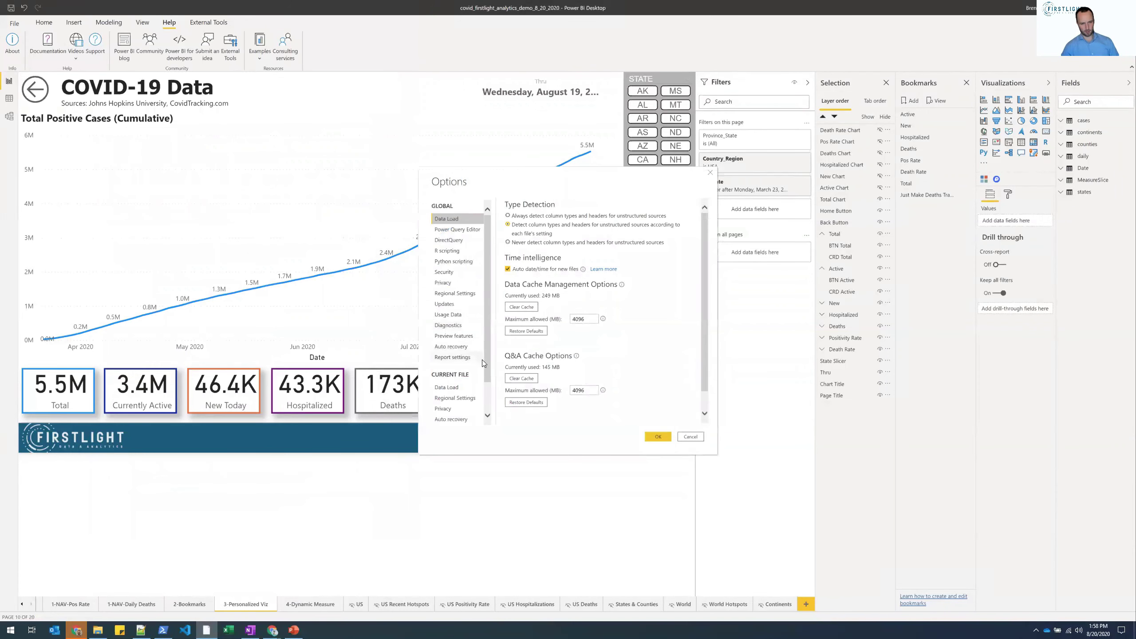
pyautogui.click(453, 336)
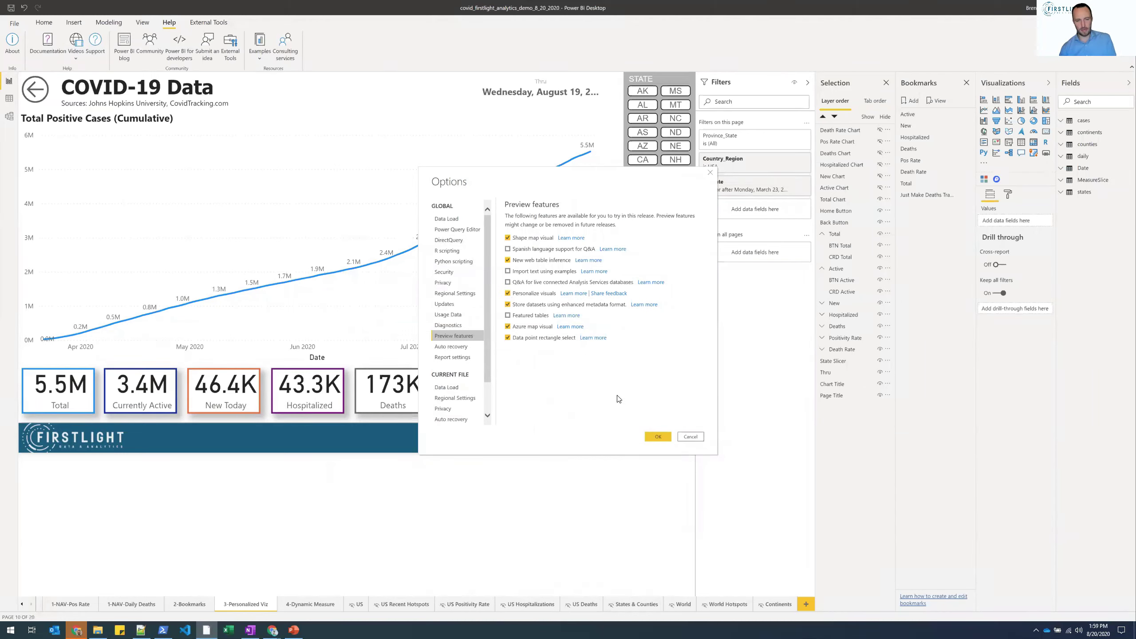
pyautogui.click(658, 436)
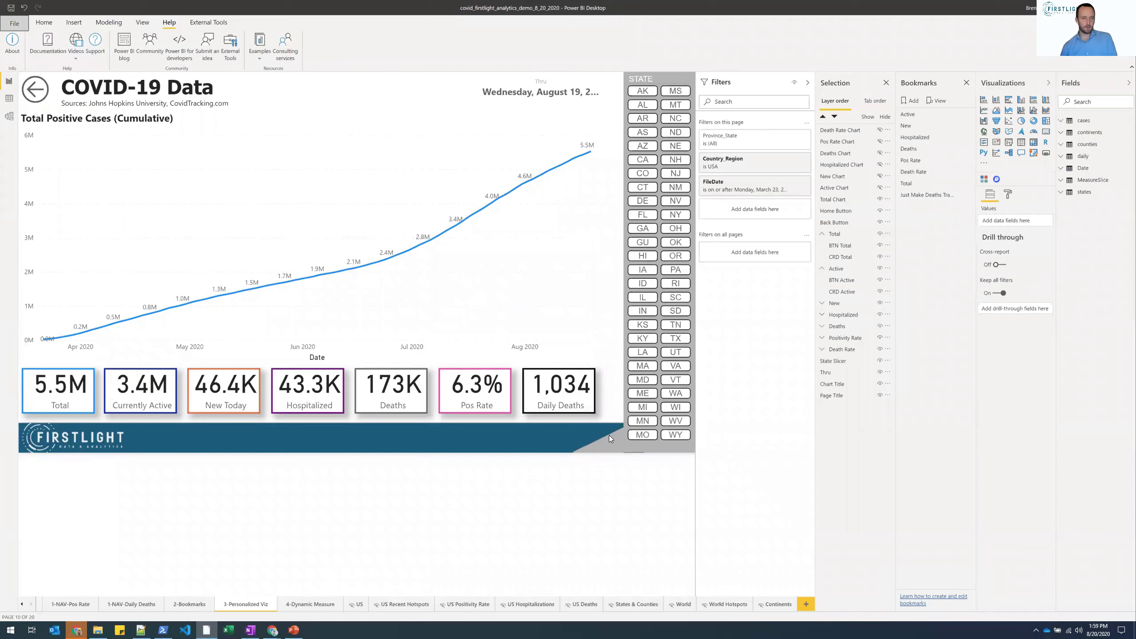
# - Turn the Personalize visual option off and back on in the visual header formatting of the Total Chart
pyautogui.click(498, 133)
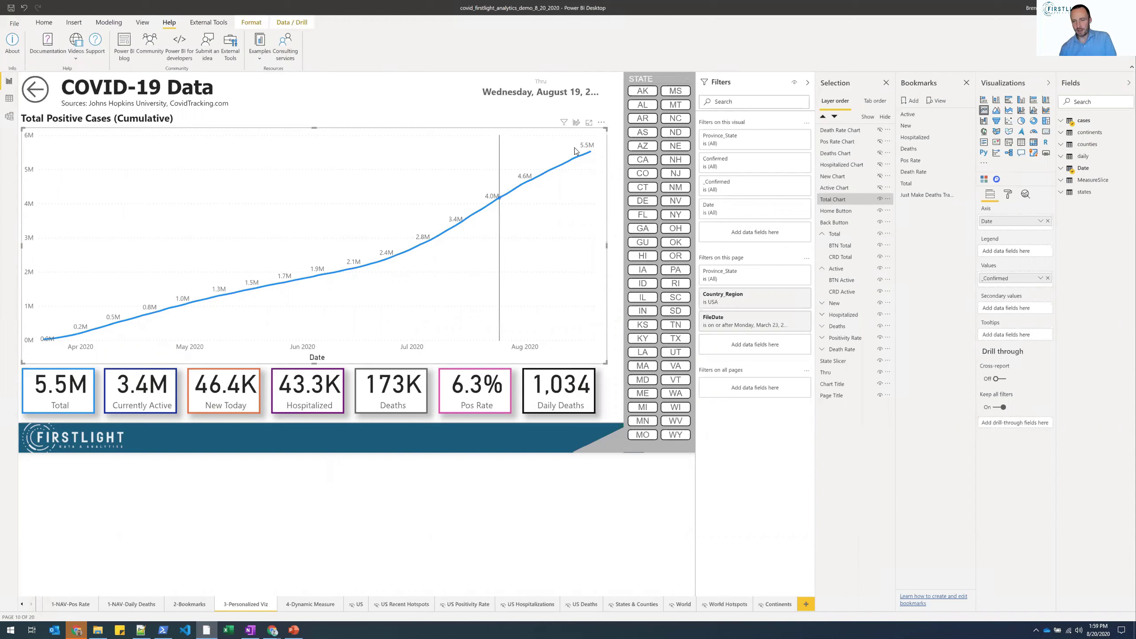
pyautogui.click(845, 202)
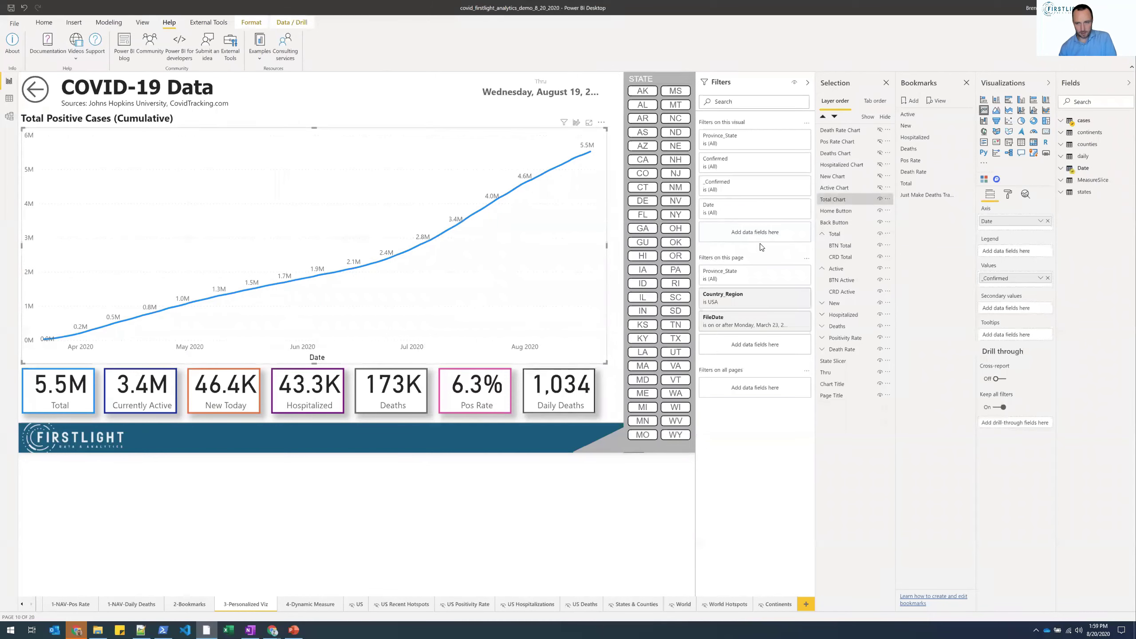
pyautogui.click(855, 200)
pyautogui.click(860, 201)
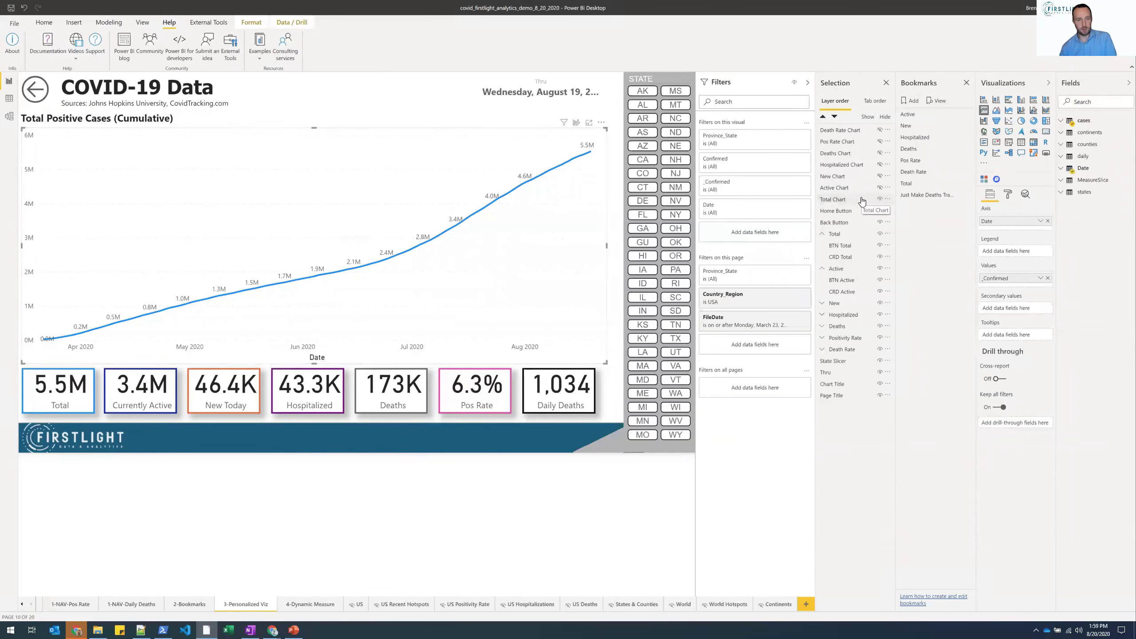
pyautogui.click(862, 202)
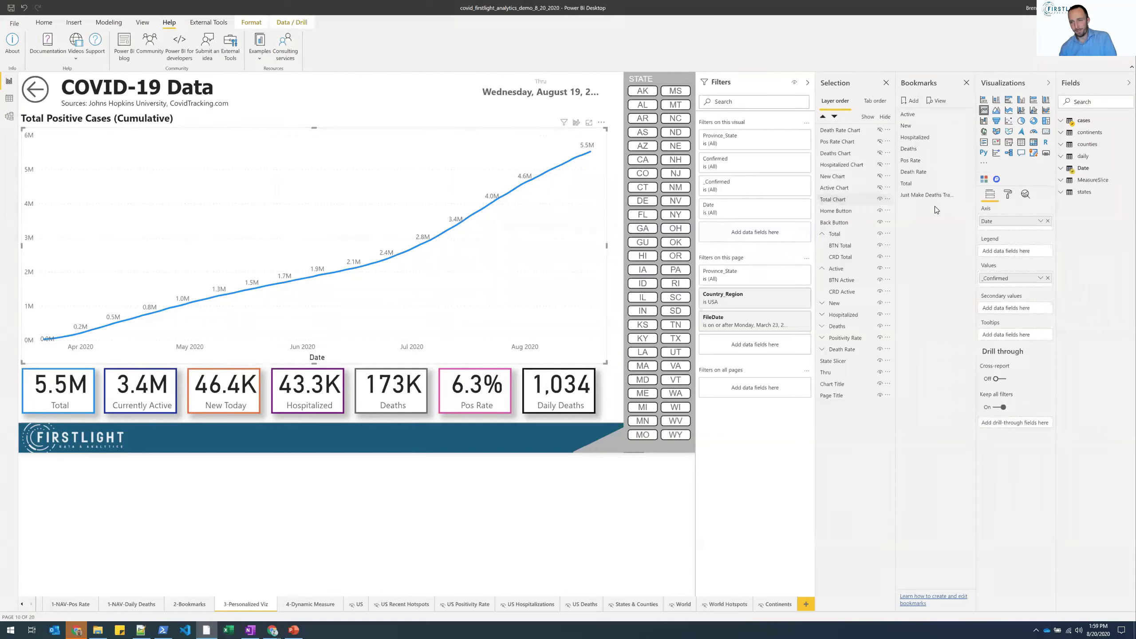
pyautogui.click(1008, 195)
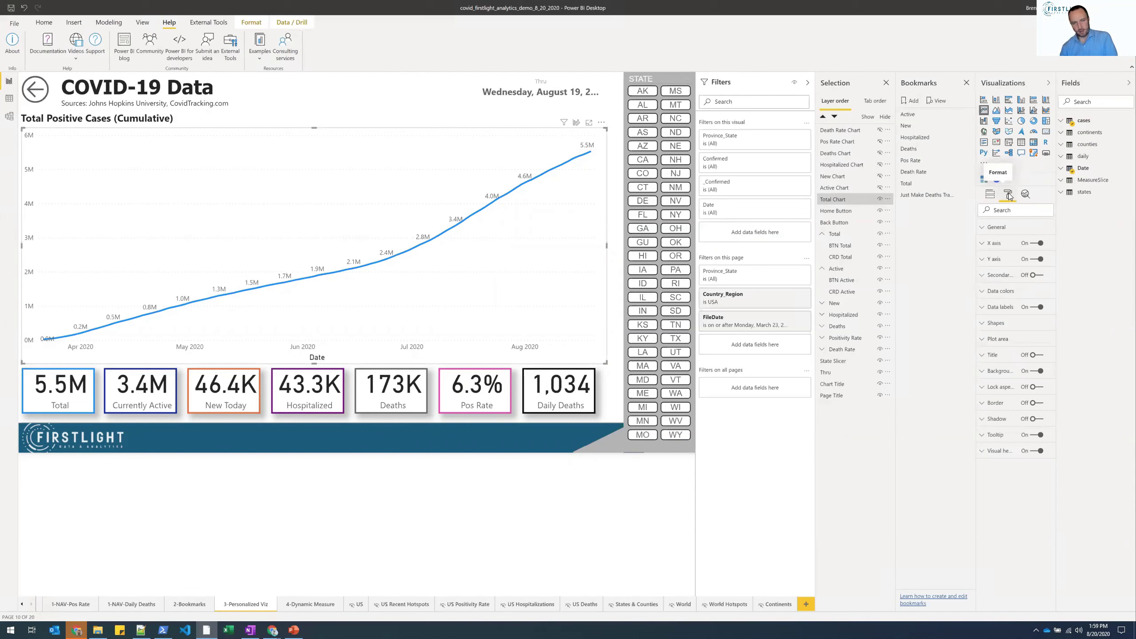
pyautogui.click(994, 451)
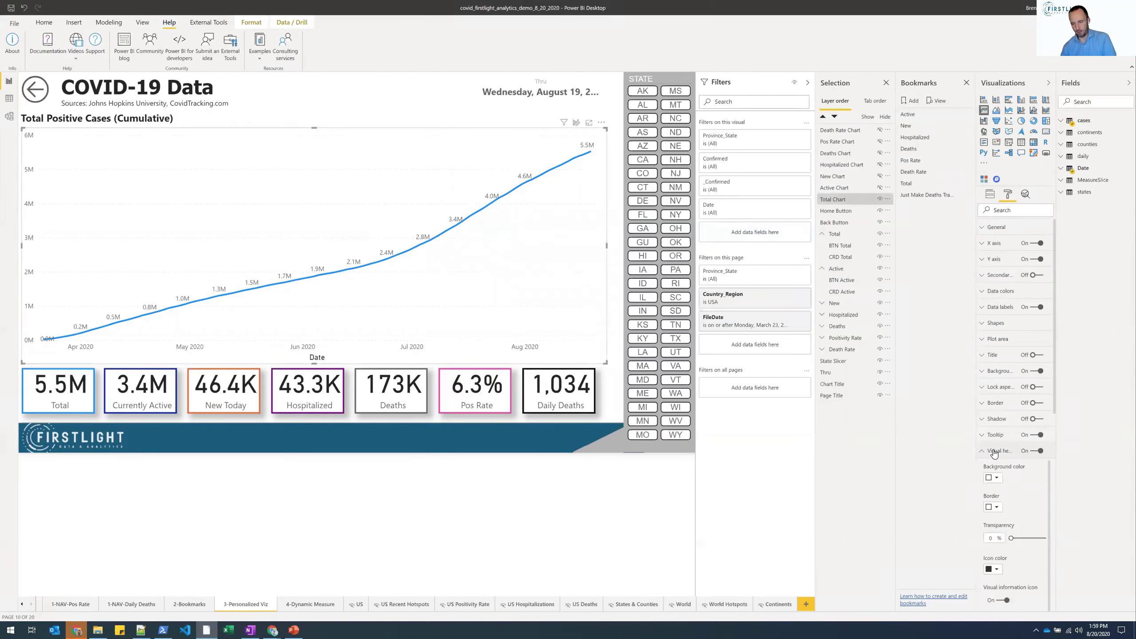
pyautogui.moveTo(1056, 407); pyautogui.dragTo(1061, 609)
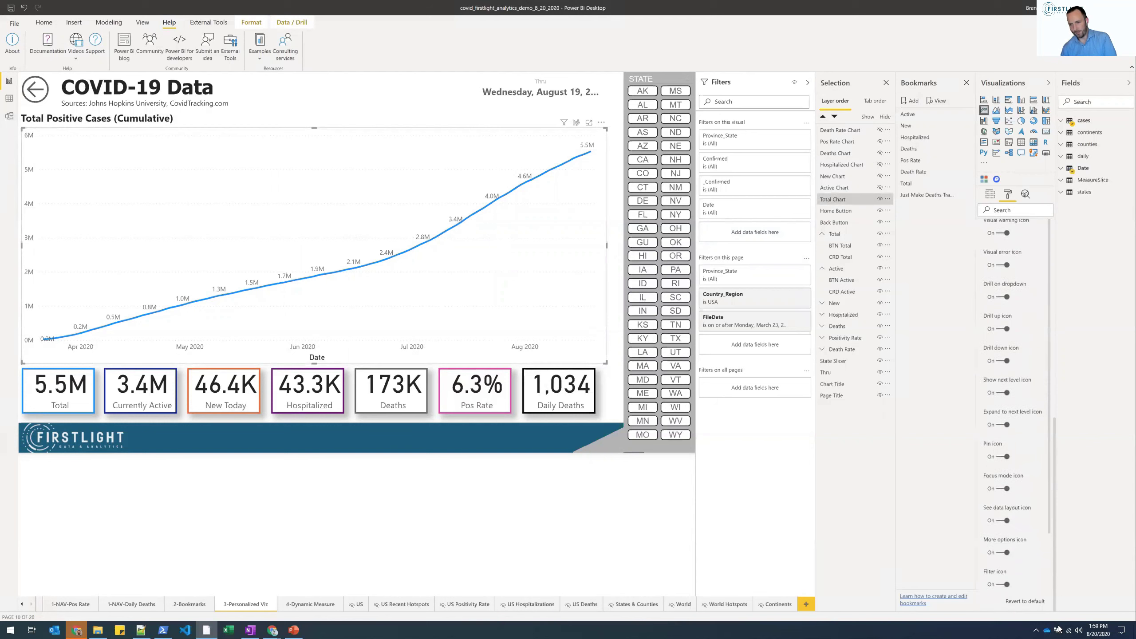
pyautogui.moveTo(1049, 464); pyautogui.dragTo(1055, 560)
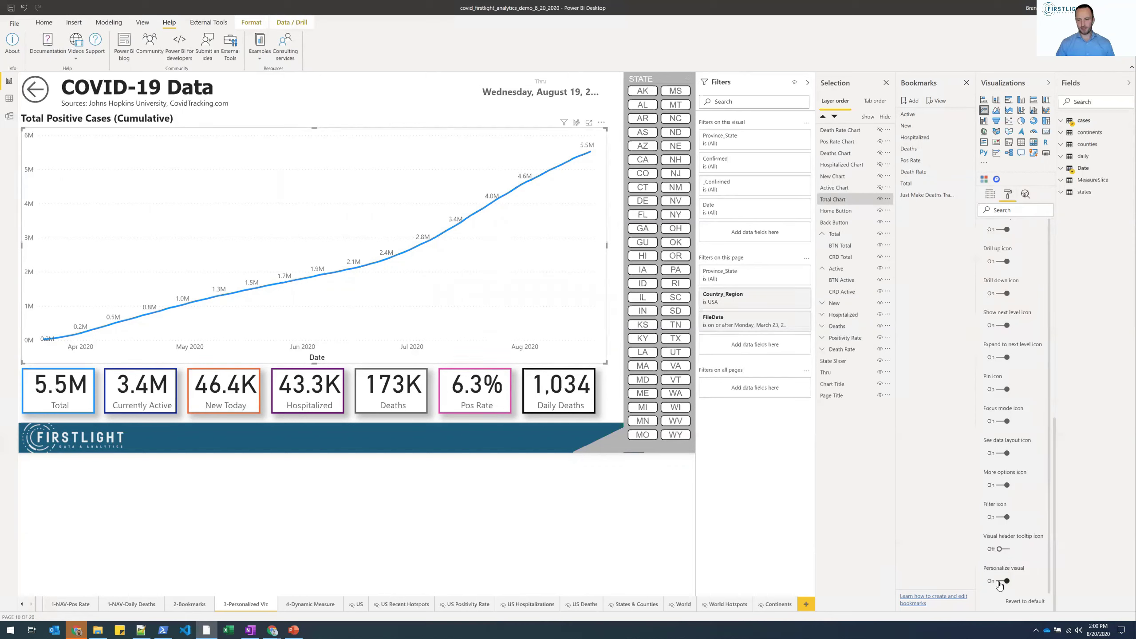
pyautogui.click(999, 582)
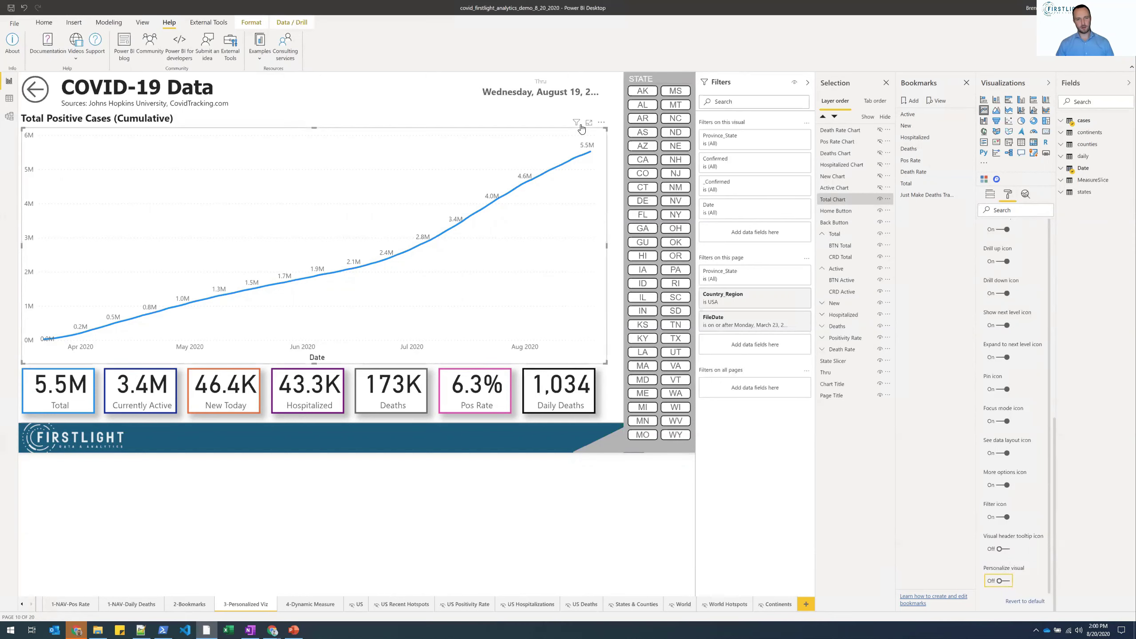
pyautogui.click(999, 582)
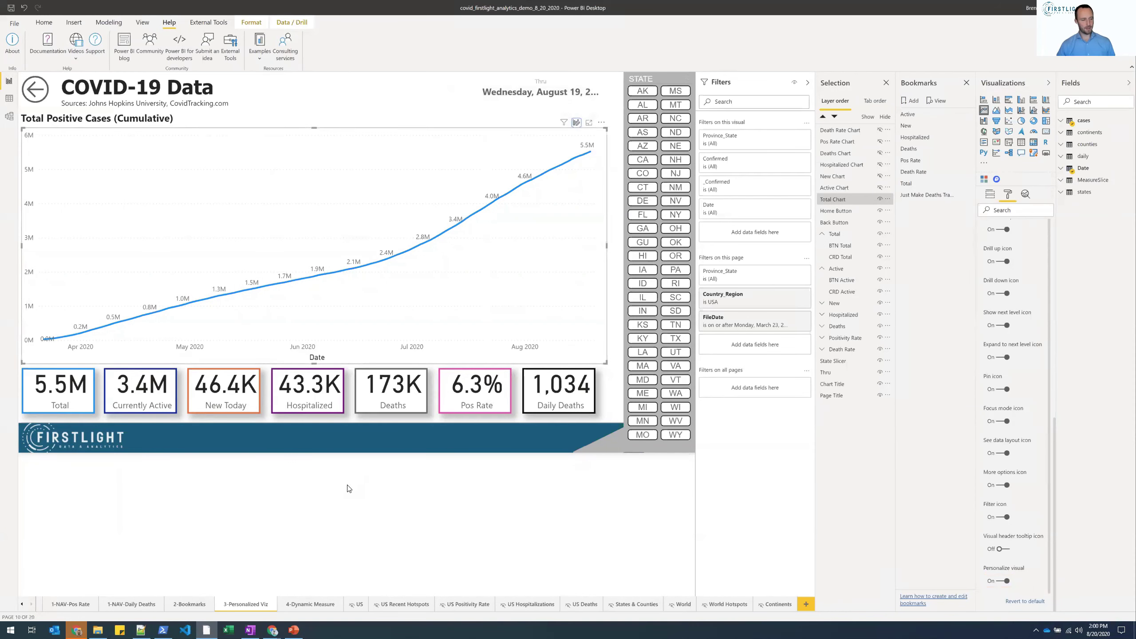
# - Switch to the report in the Power BI service and open the Personalize options for the line chart on the 3-Personalized Viz page
pyautogui.click(72, 630)
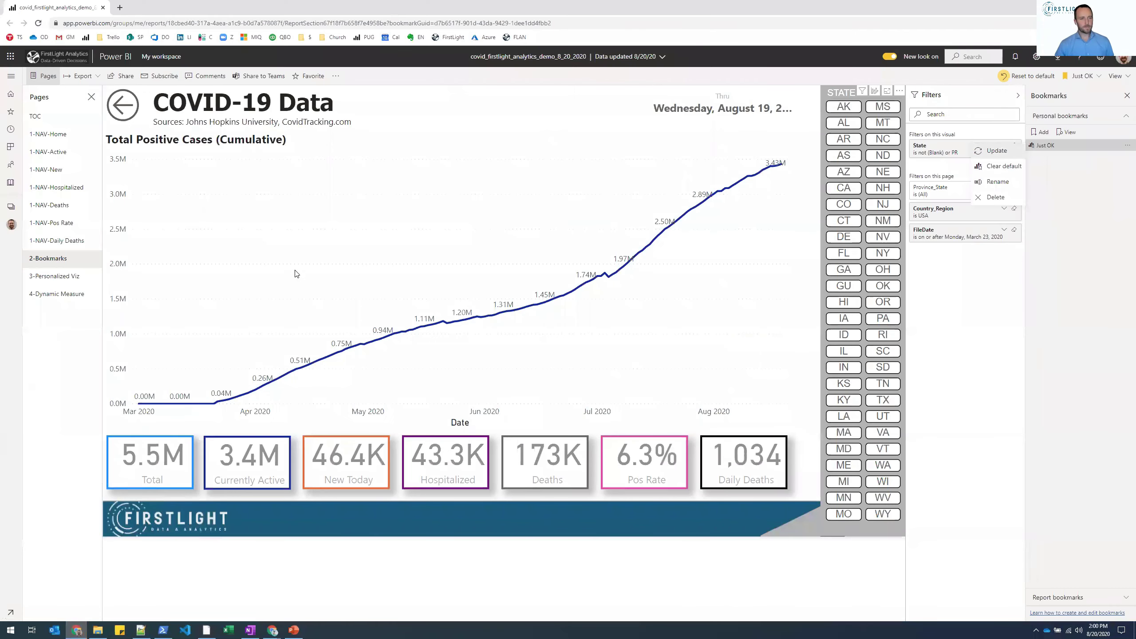
pyautogui.click(62, 278)
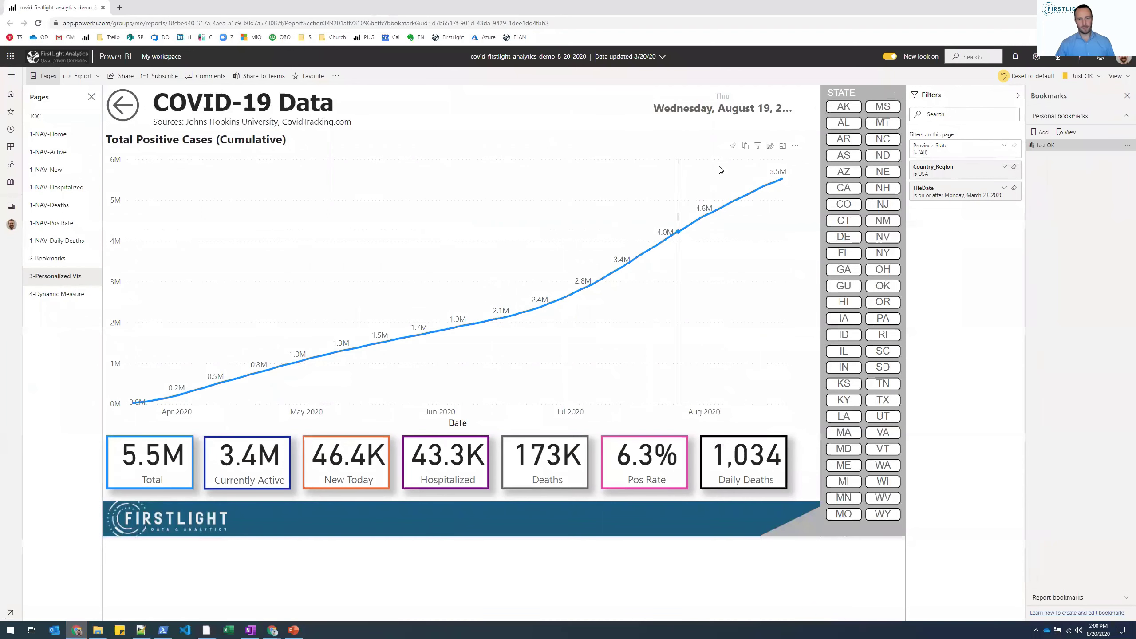
pyautogui.click(770, 148)
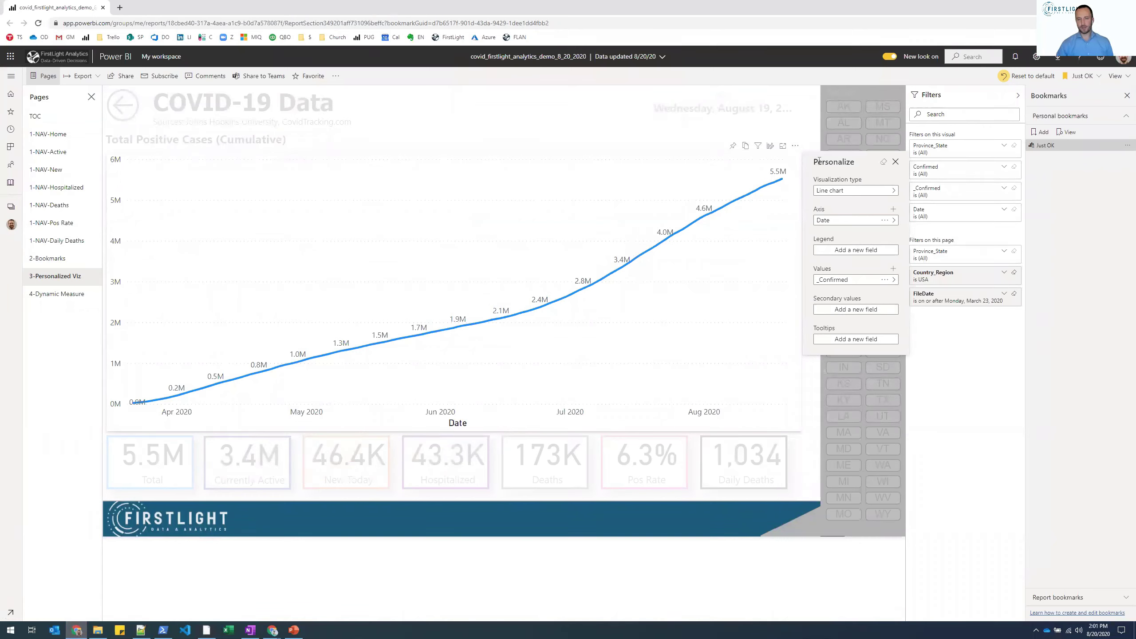
# - Review the visualization types and axis fields available for personalizing the line chart, including the daily table
pyautogui.click(846, 191)
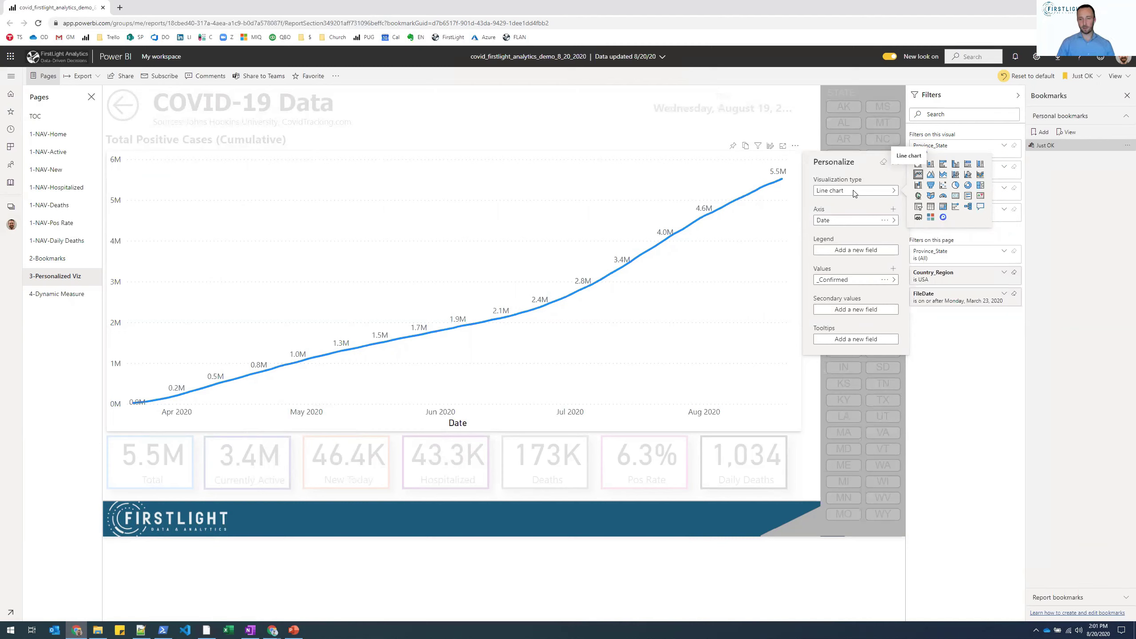
pyautogui.click(859, 222)
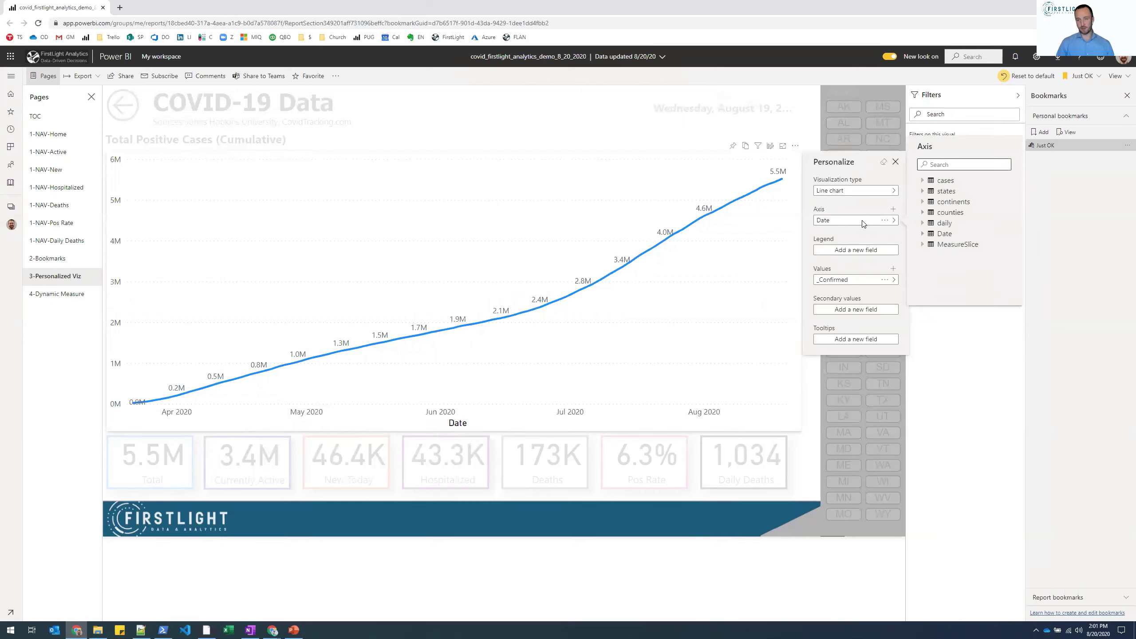
pyautogui.click(923, 223)
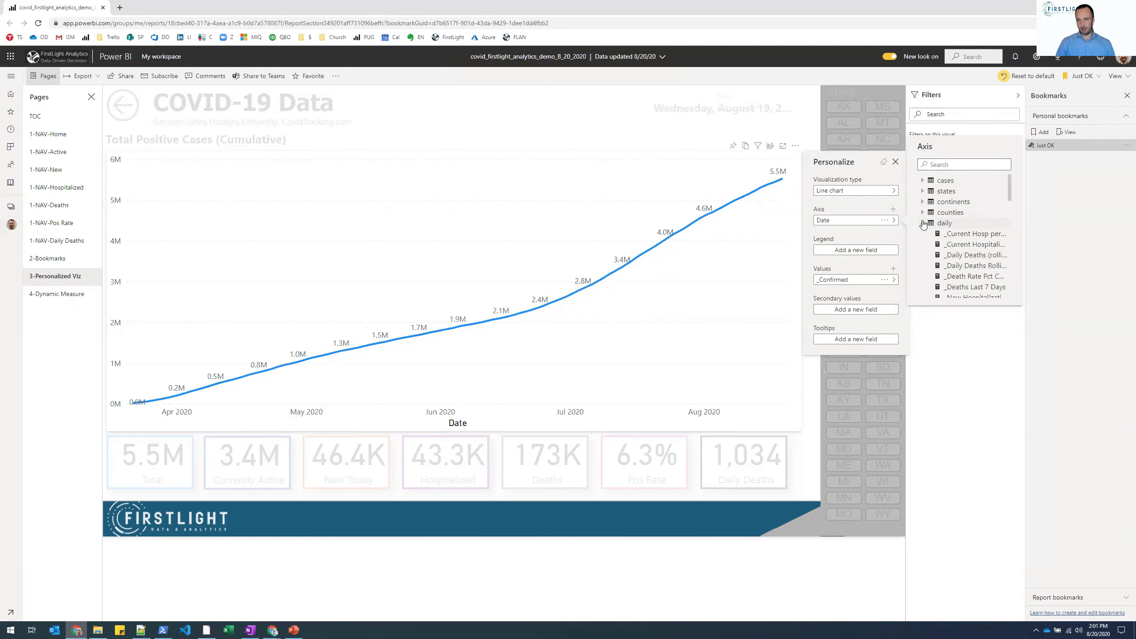
pyautogui.click(923, 223)
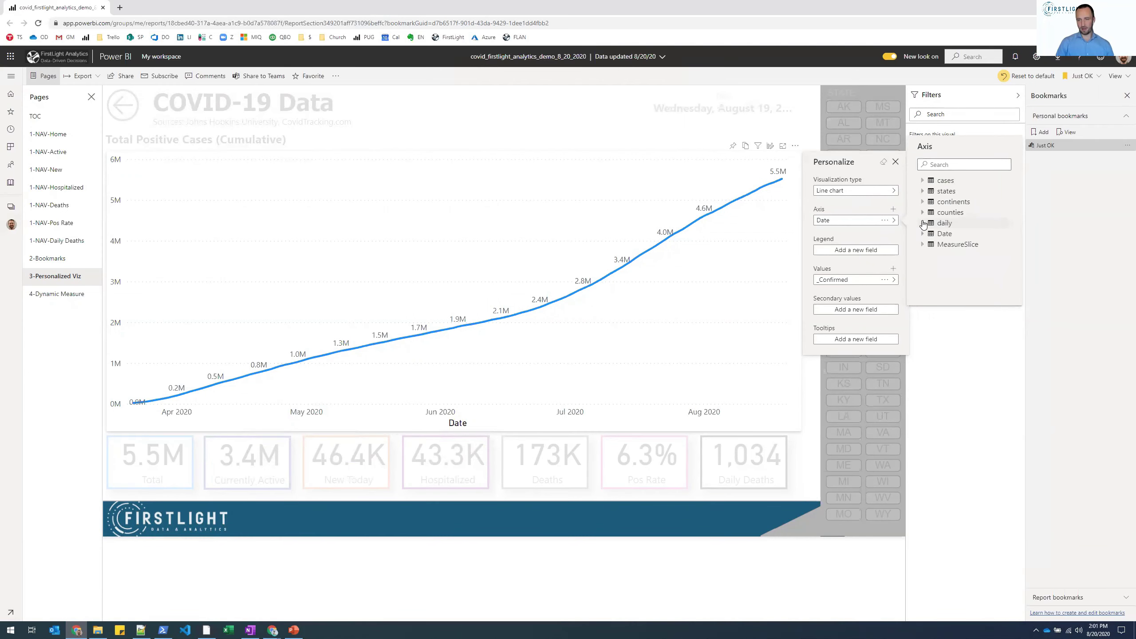
# - Add the State field from the states table as the line chart's legend
pyautogui.click(862, 251)
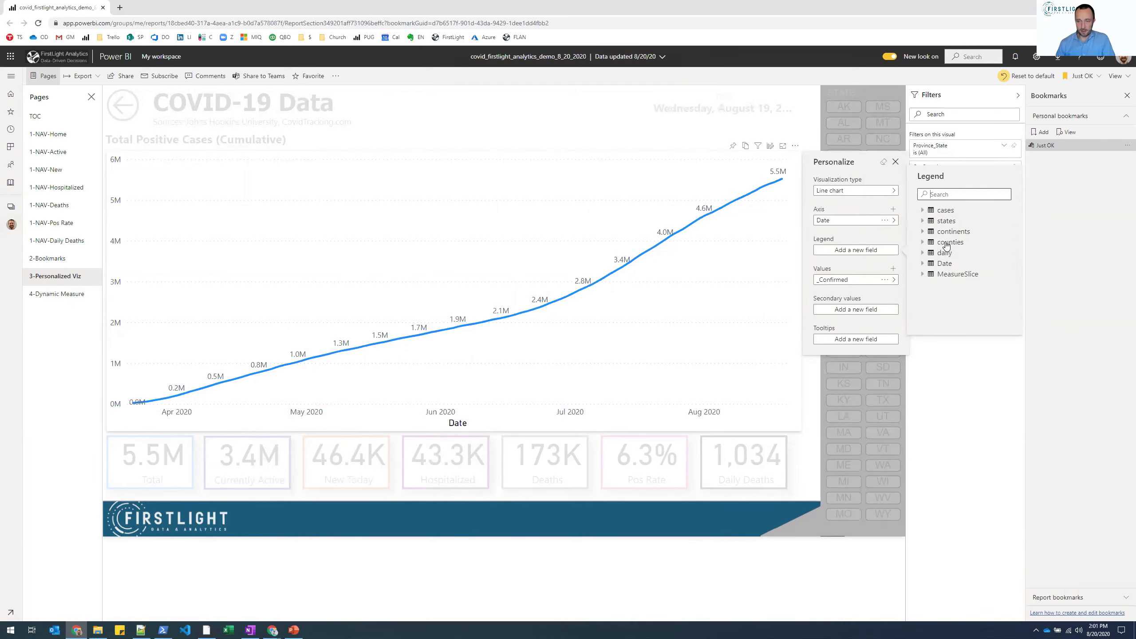
pyautogui.click(923, 221)
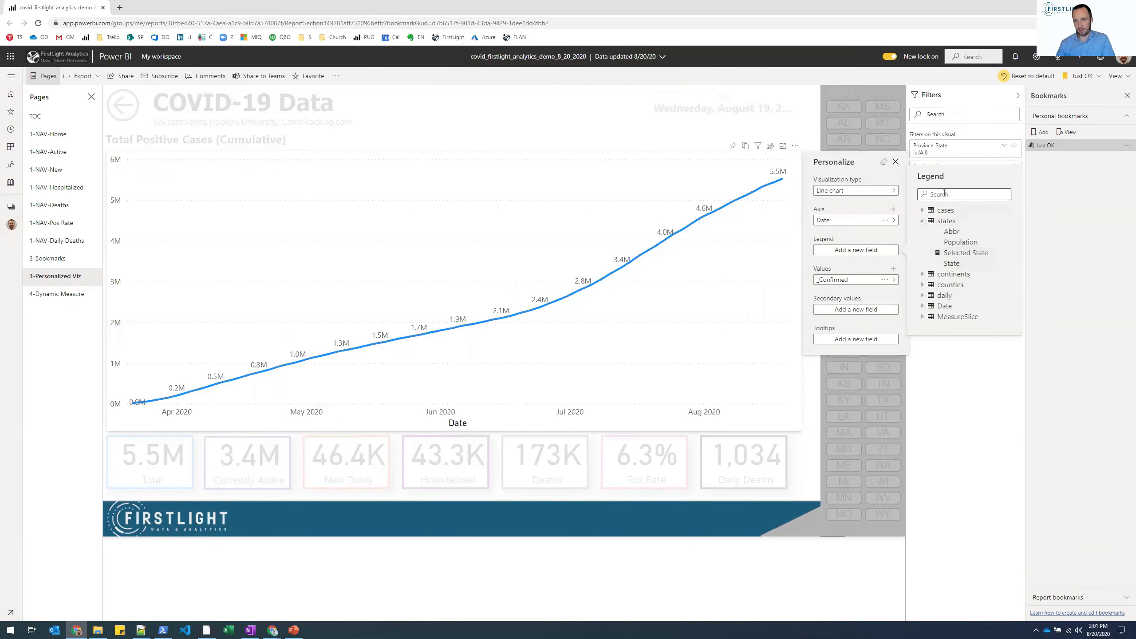
pyautogui.click(954, 266)
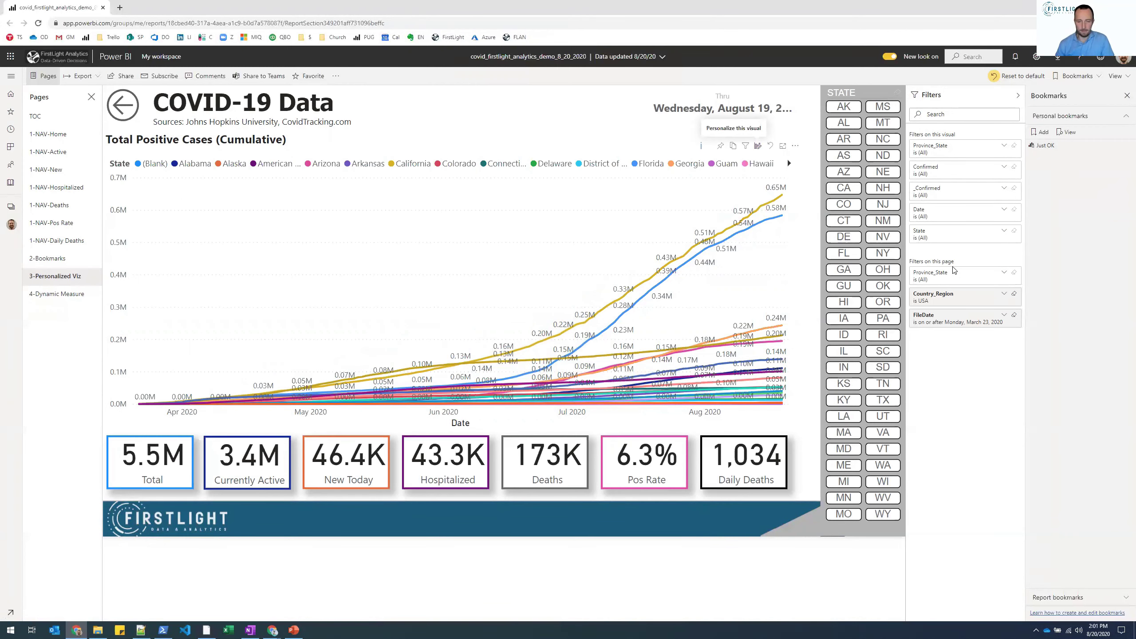
# - Review the measures available as values for the personalized line chart, and leave the Personalize options
pyautogui.click(759, 146)
pyautogui.click(835, 281)
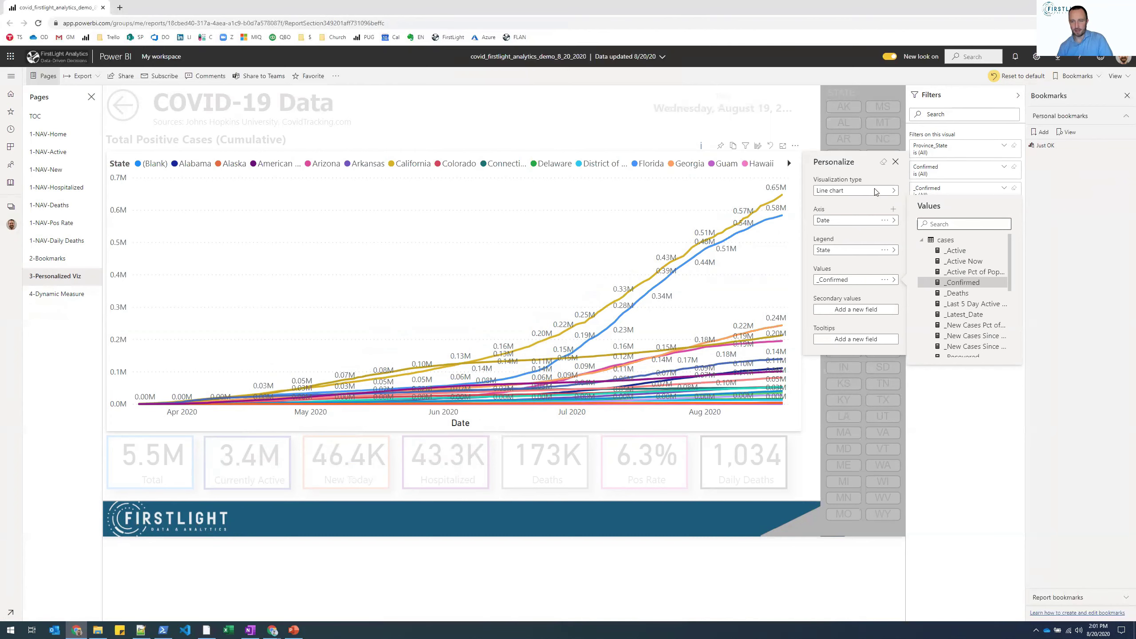
pyautogui.click(895, 162)
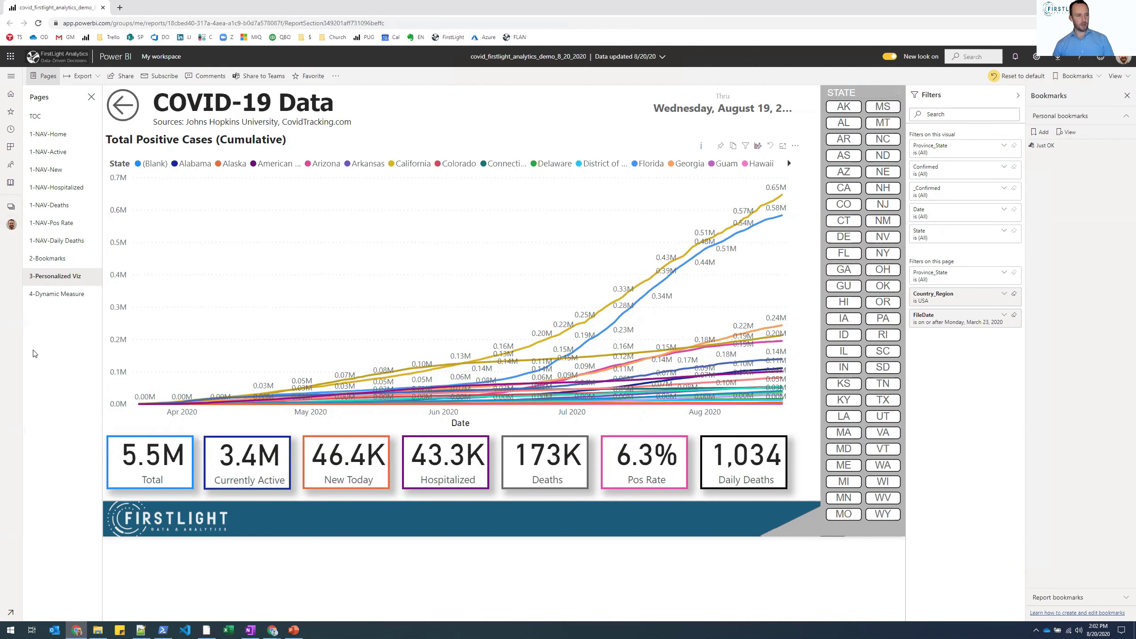
# - Reload the report and personalize the line chart with the State field from the states table as its legend
pyautogui.click(38, 23)
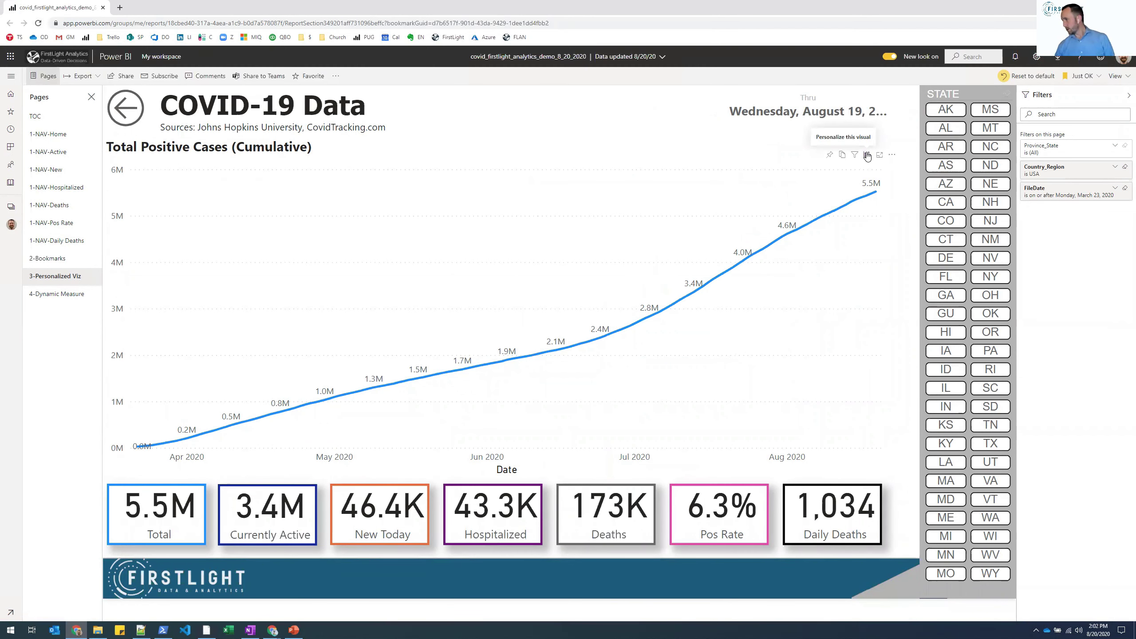
pyautogui.click(867, 155)
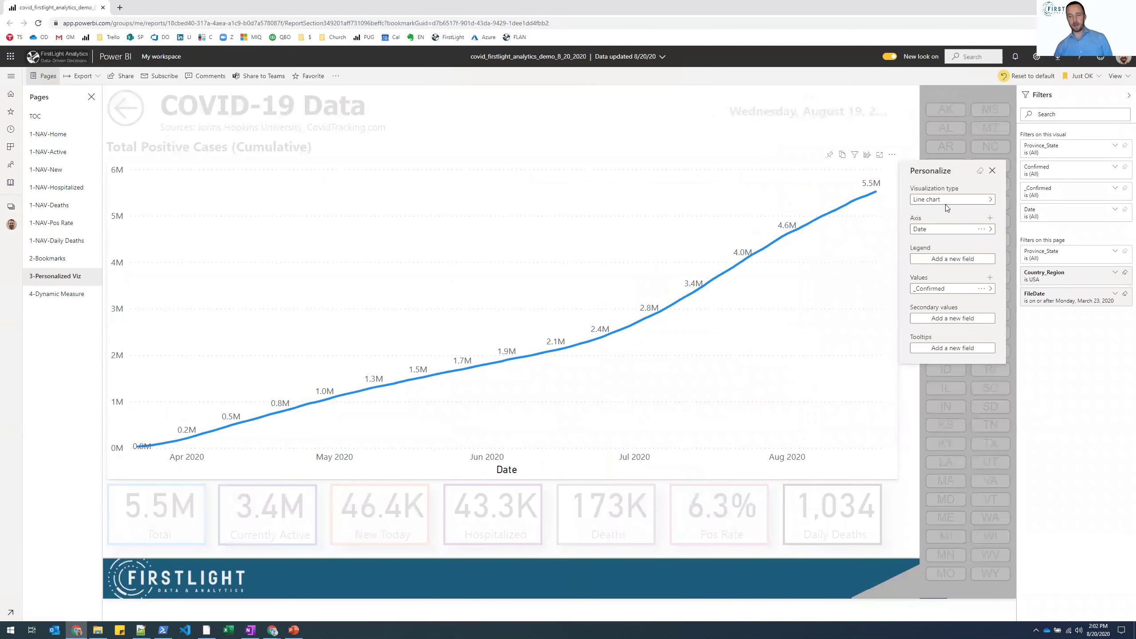
pyautogui.click(950, 262)
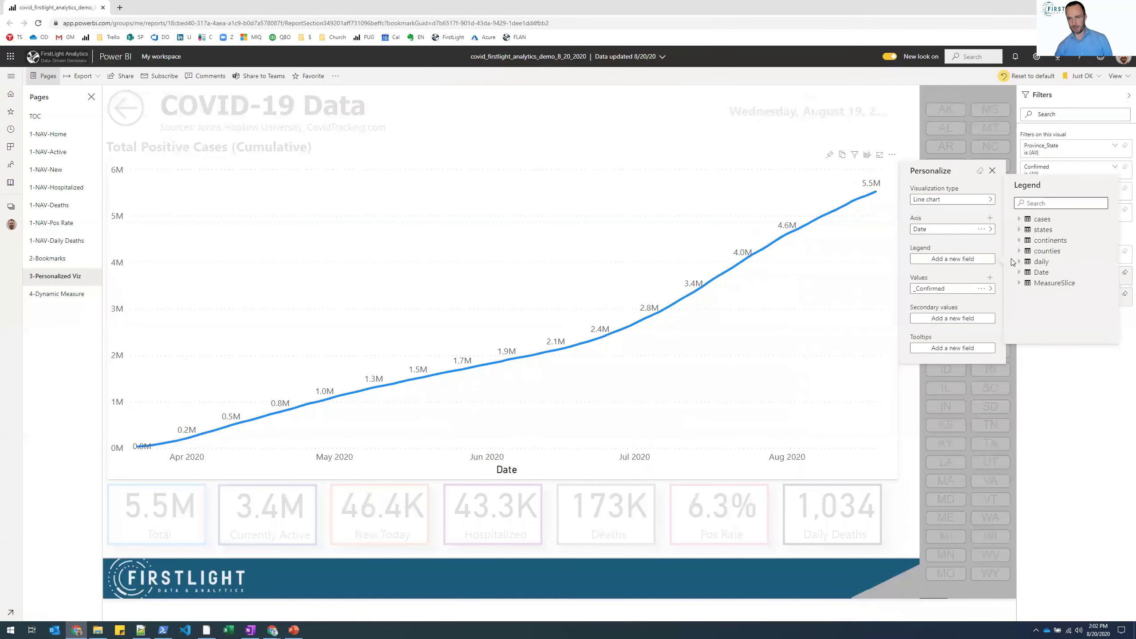
pyautogui.click(1020, 230)
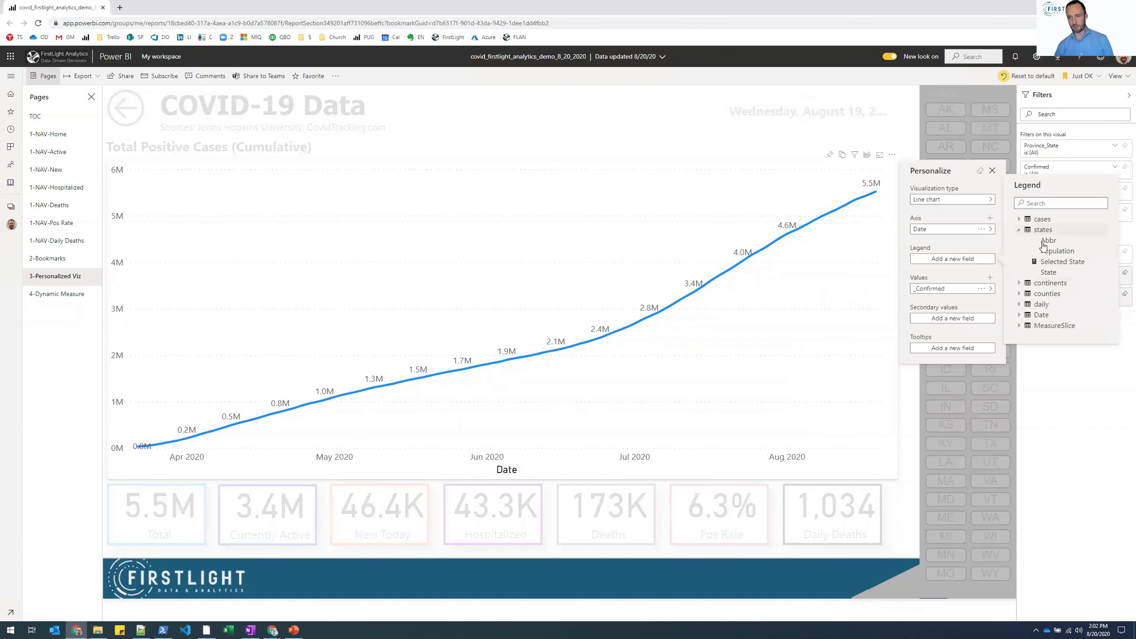
pyautogui.click(1049, 272)
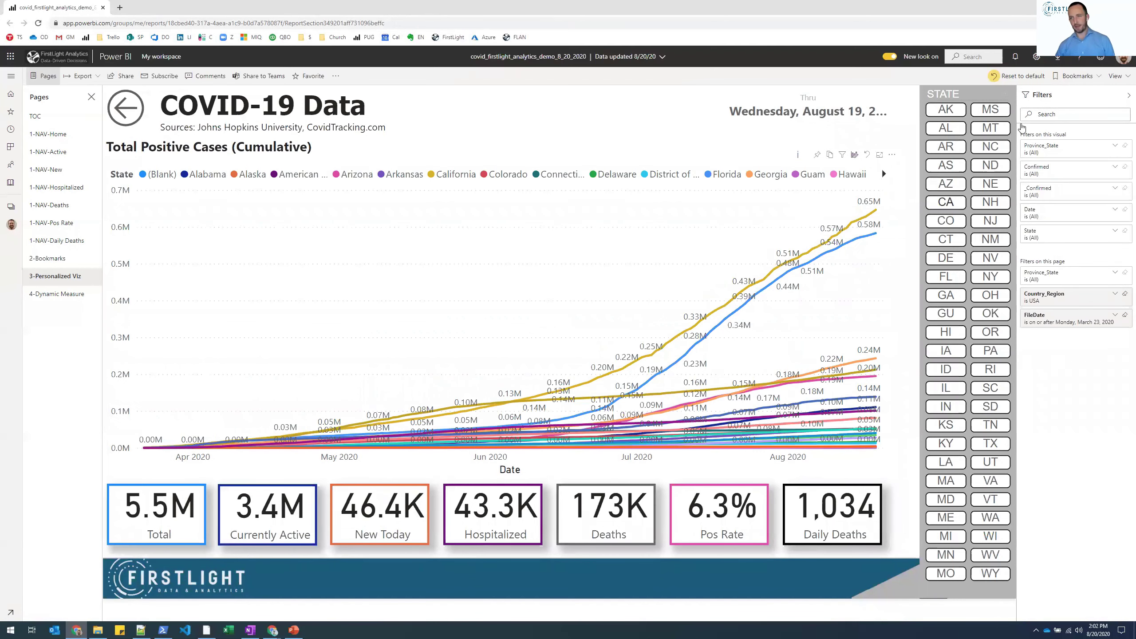
# - Save the personalized view as a personal bookmark named By State
pyautogui.click(1079, 76)
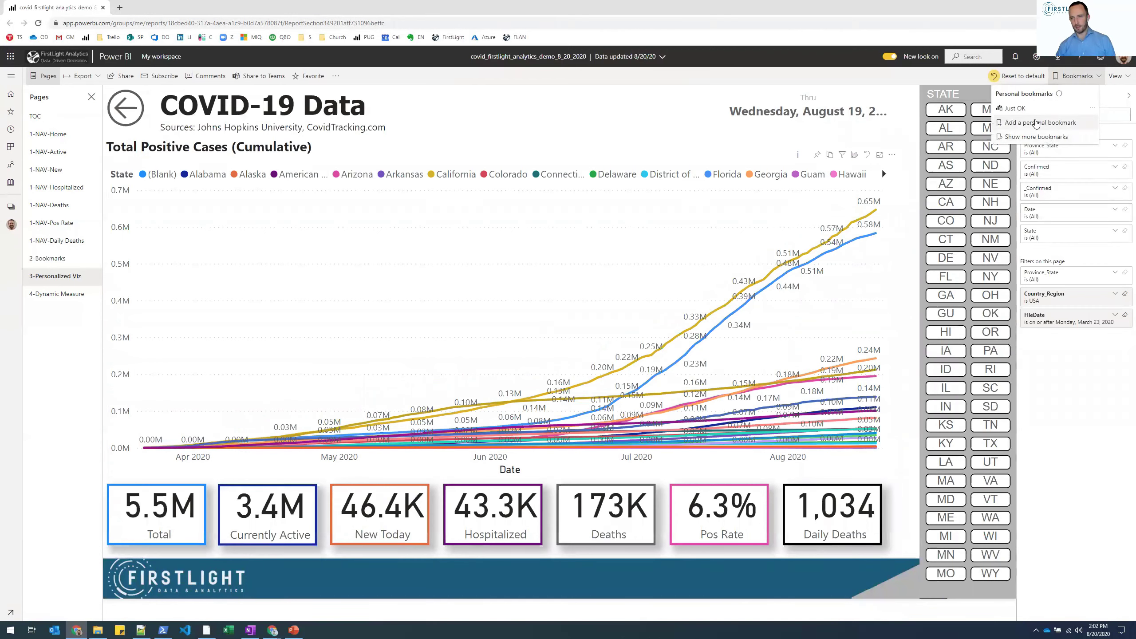
pyautogui.click(1036, 123)
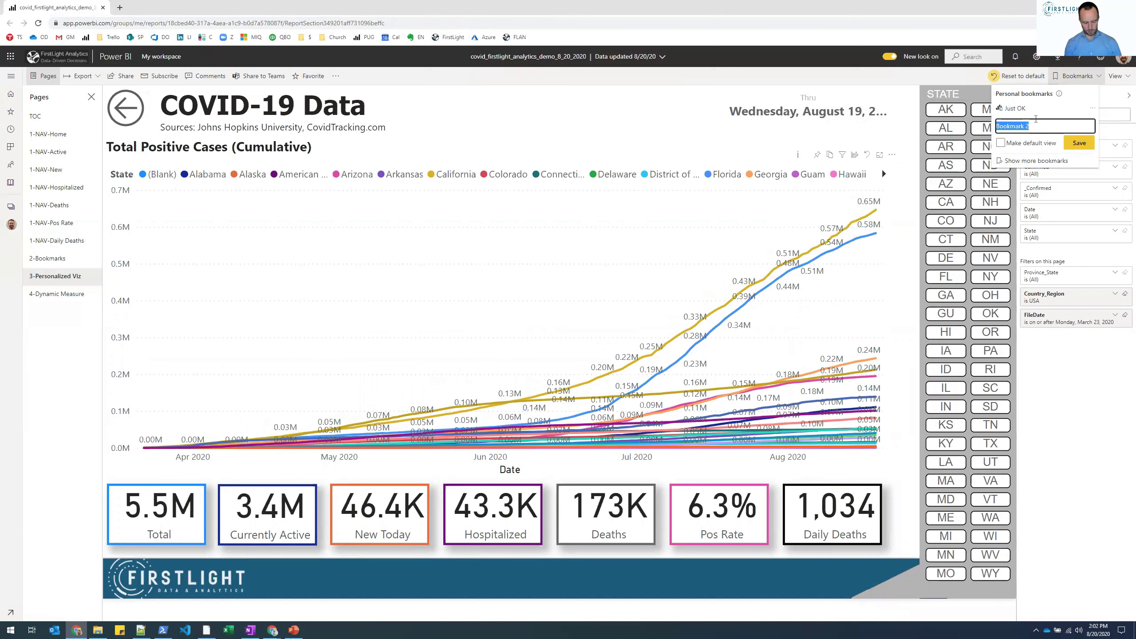
pyautogui.write('By State')
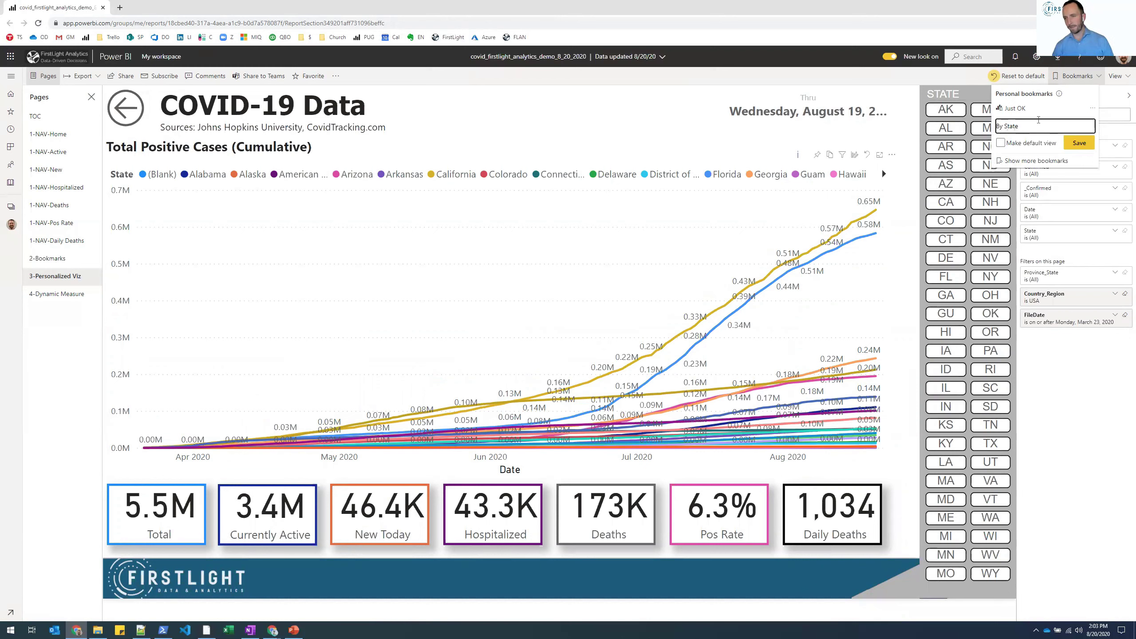
pyautogui.click(1080, 144)
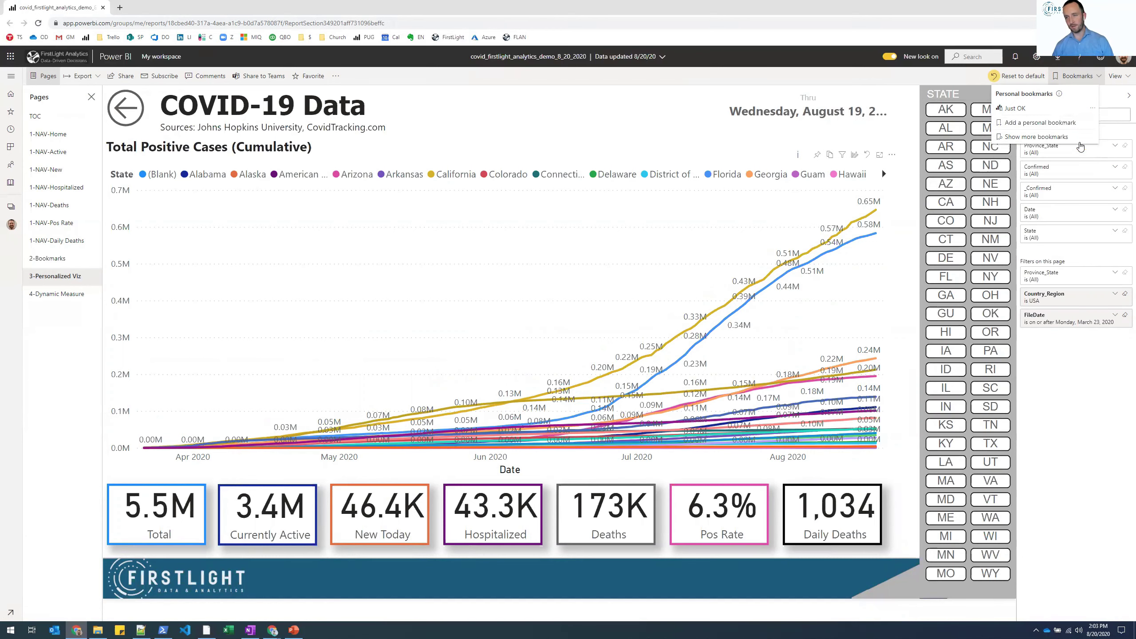
# - Apply the Just OK personal bookmark, and return to the By State bookmark
pyautogui.click(1032, 108)
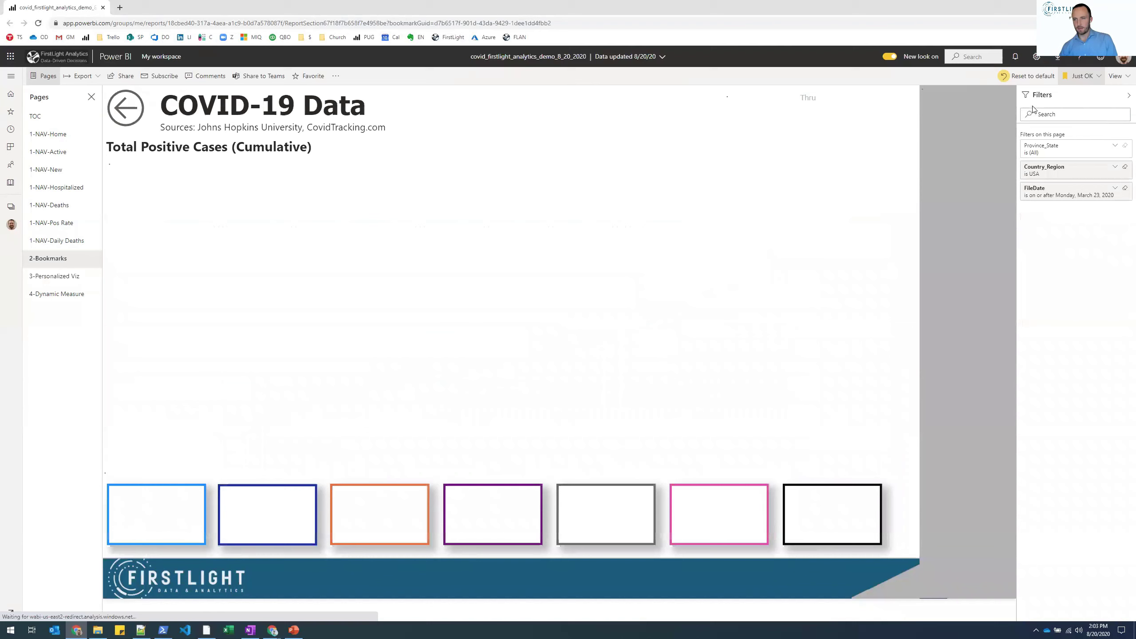
pyautogui.click(1081, 75)
pyautogui.click(1039, 117)
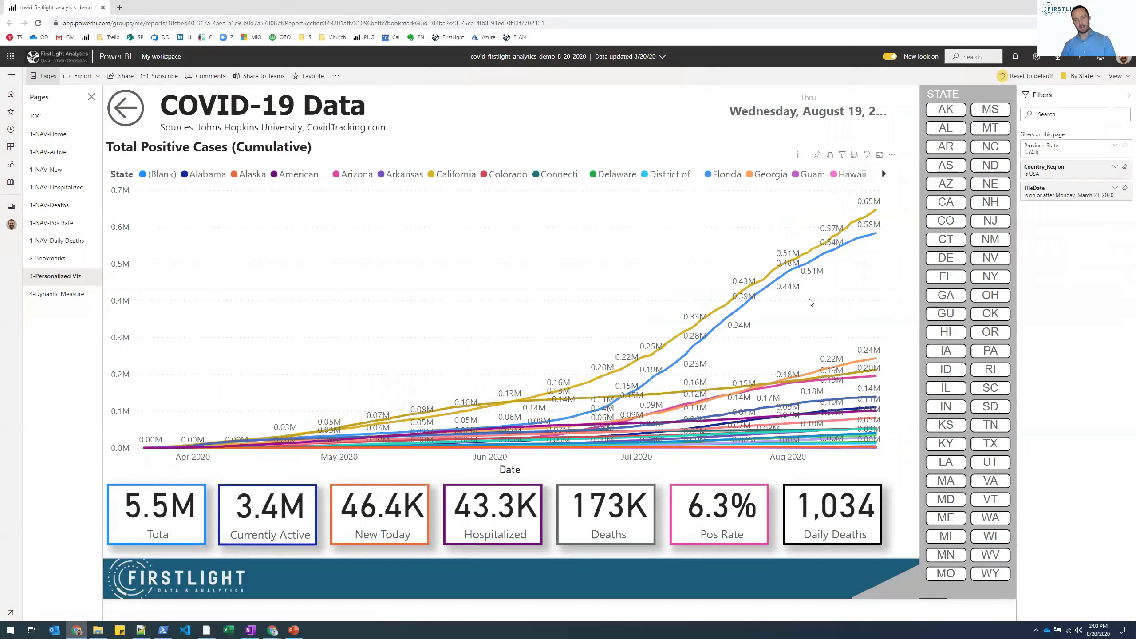
# - Personalize the state-by-state line chart by changing its visualization type to Table
pyautogui.moveTo(798, 161)
pyautogui.click(855, 155)
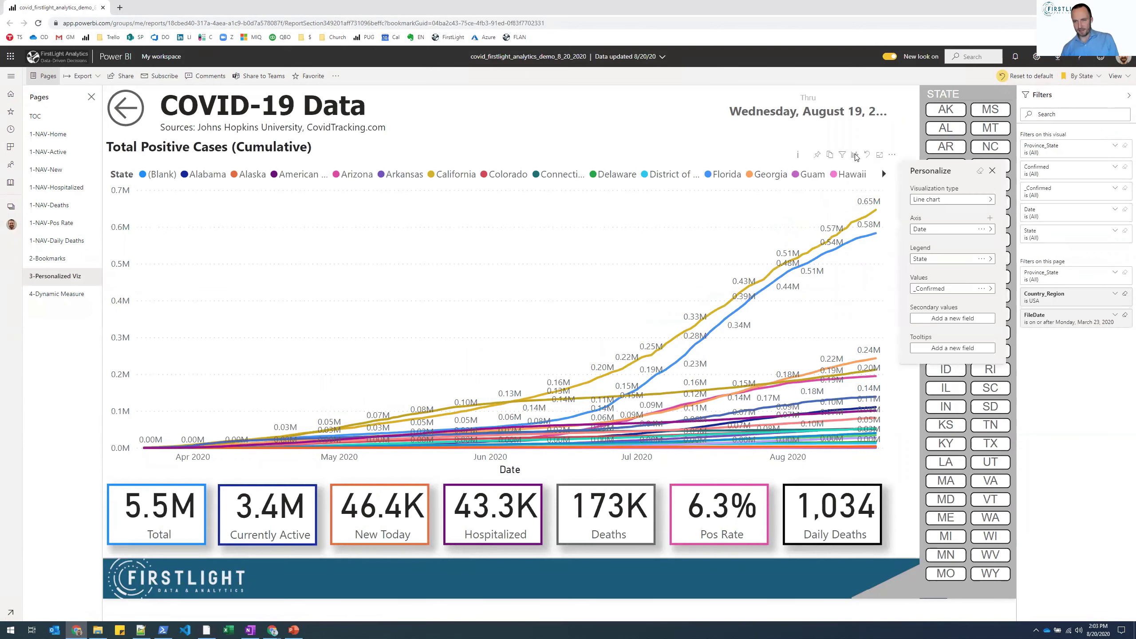
pyautogui.click(715, 124)
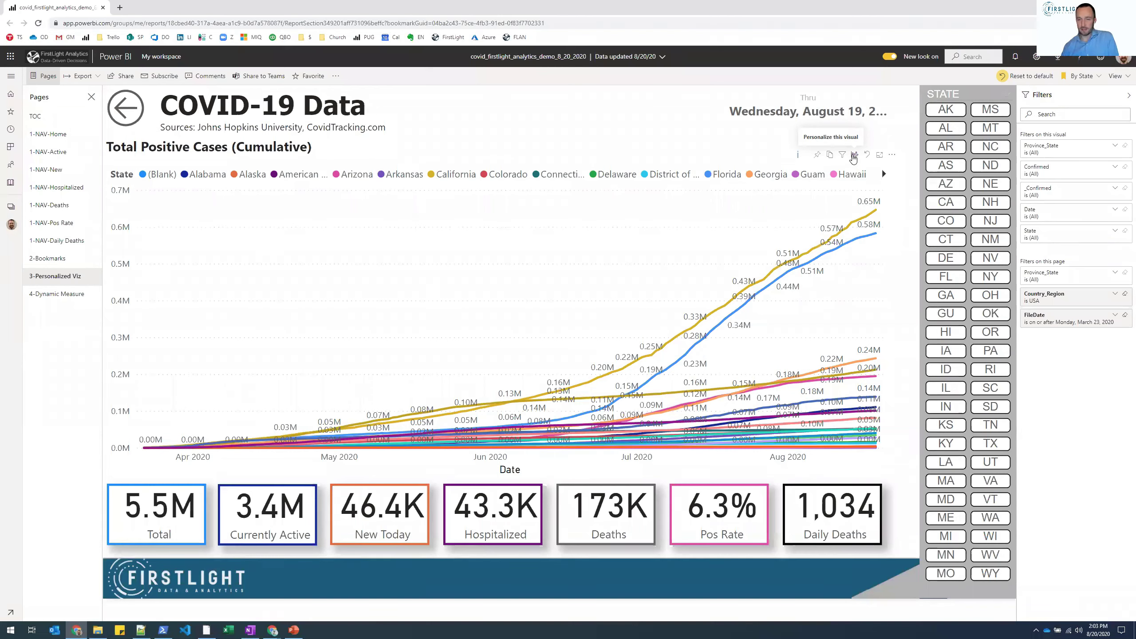
pyautogui.click(853, 156)
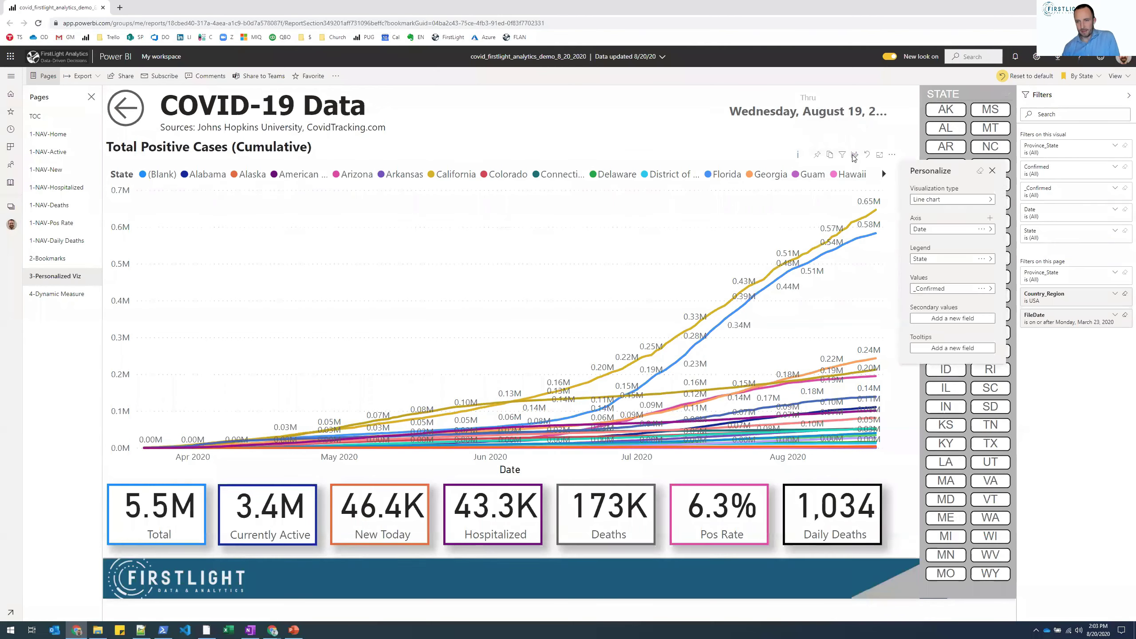
pyautogui.click(934, 203)
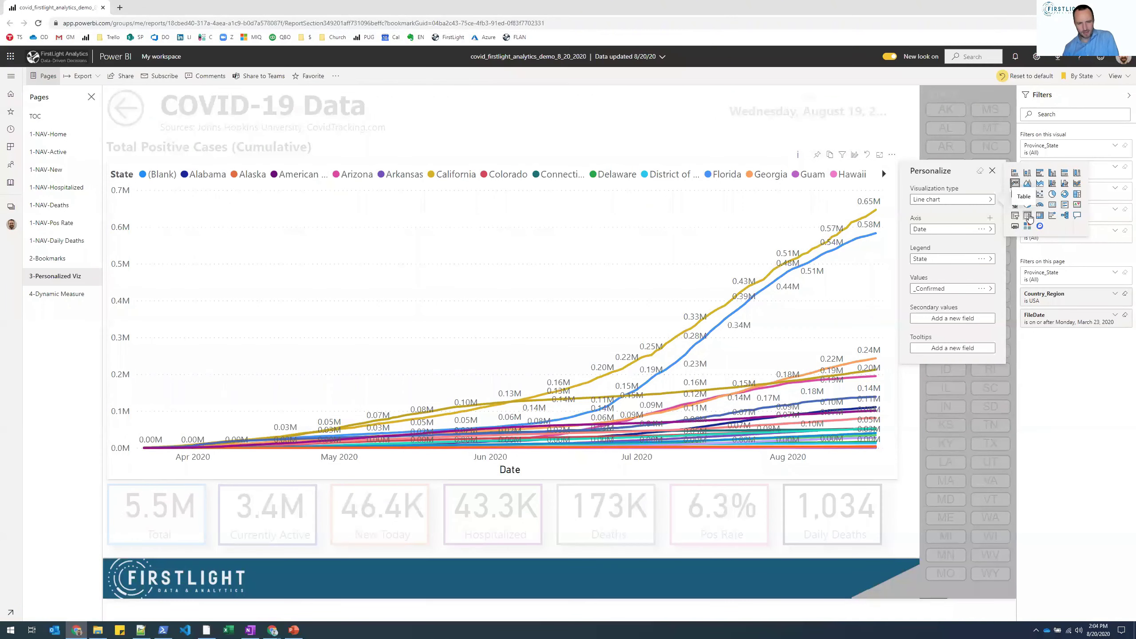
pyautogui.click(1028, 217)
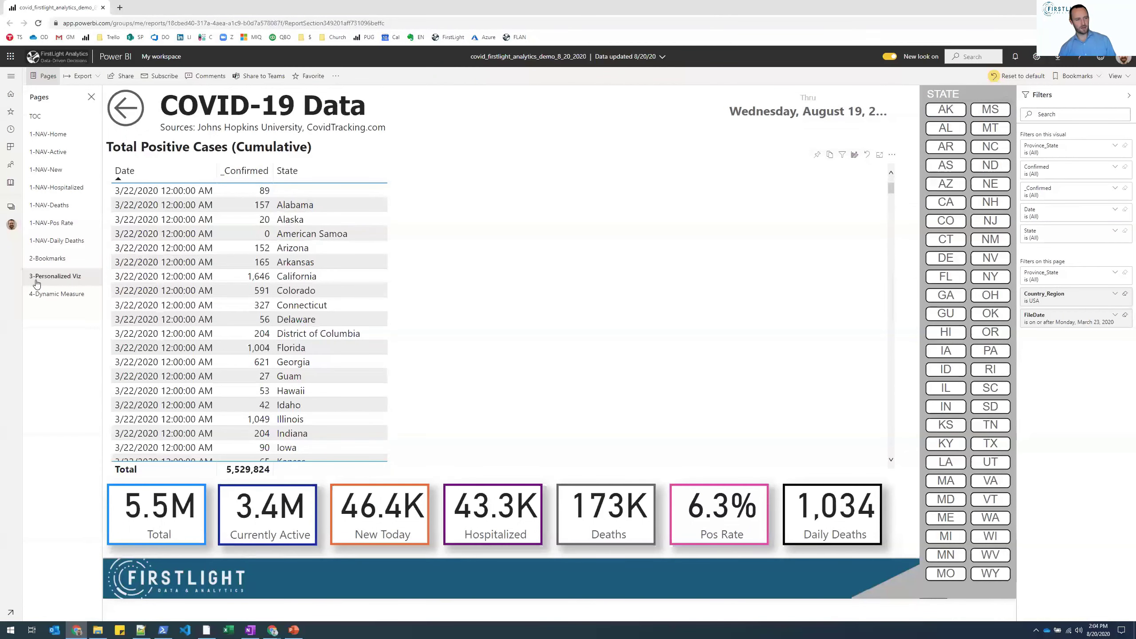
# - Reset the report's filters, slicers and personalized visuals to the default view
pyautogui.click(54, 277)
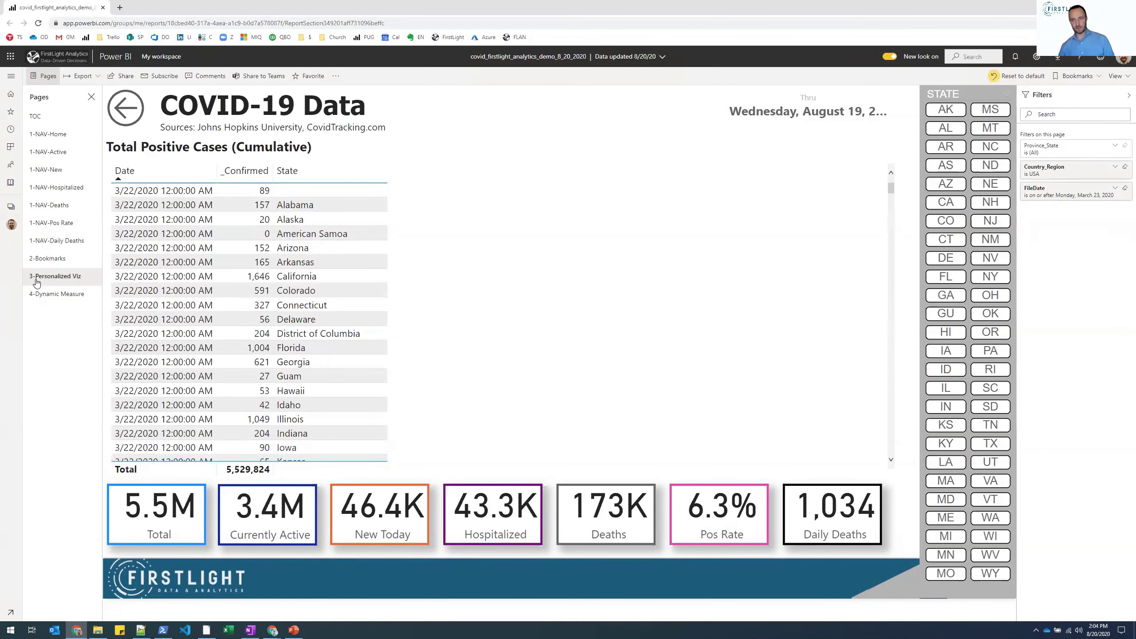
pyautogui.click(1030, 78)
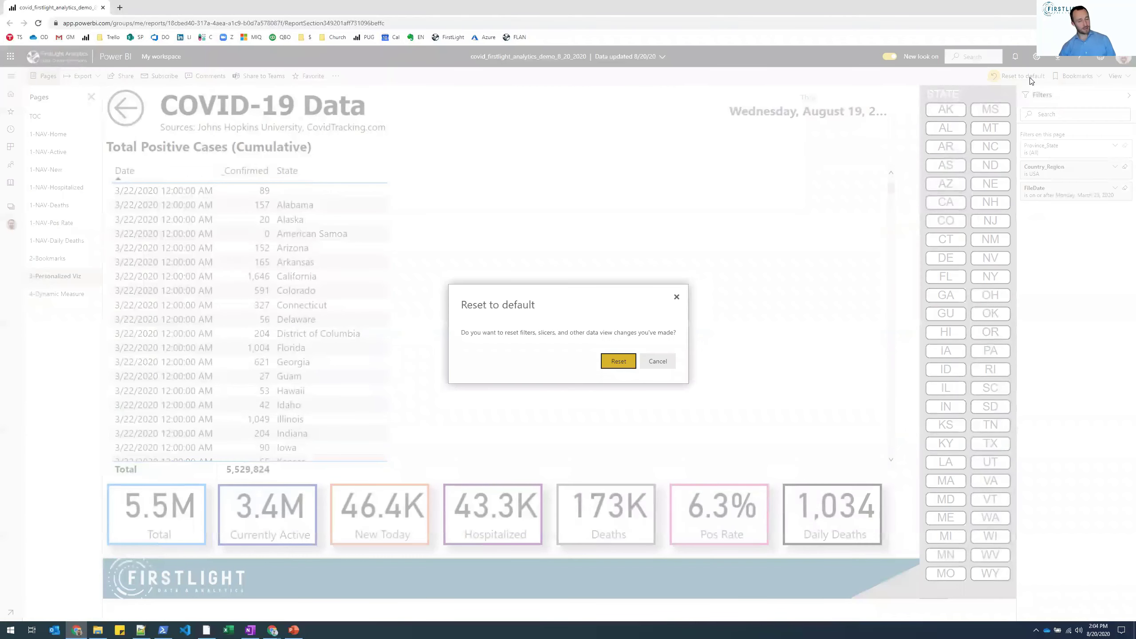
pyautogui.click(629, 365)
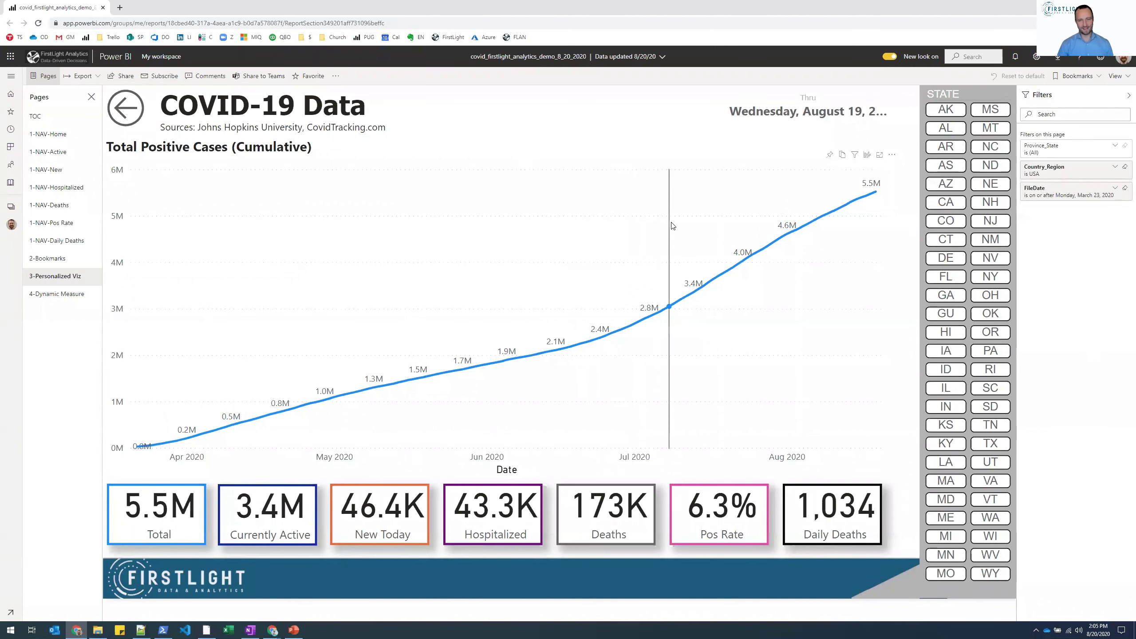
# - Personalize the line chart with the _Active and _Last 5 Day Active Avg measures from the cases table as tooltips
pyautogui.moveTo(673, 226)
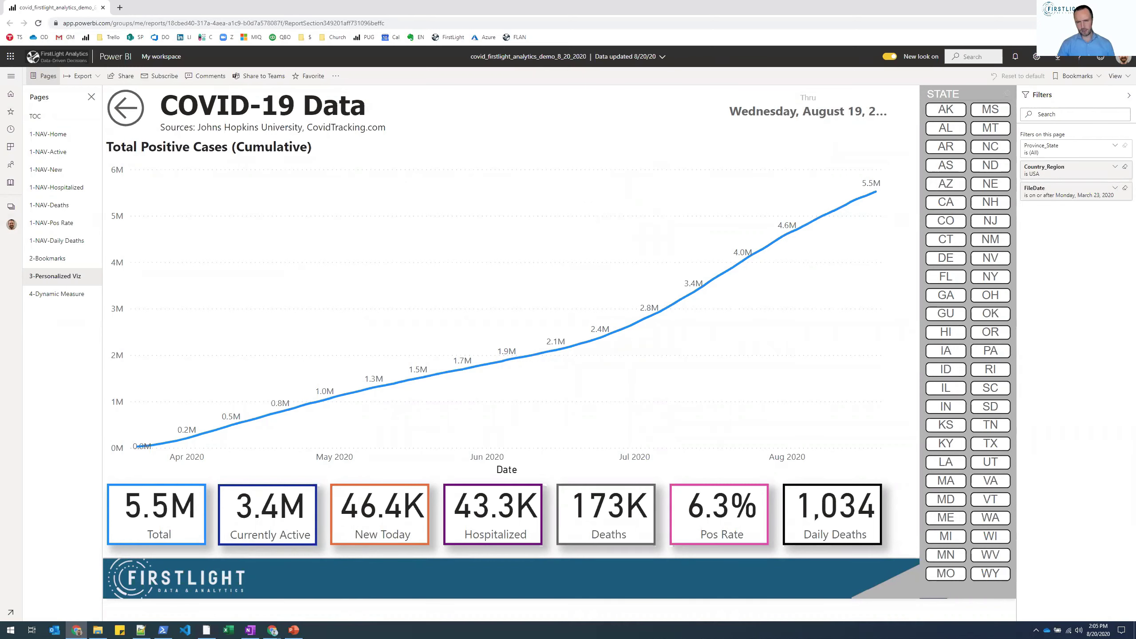
pyautogui.moveTo(829, 160)
pyautogui.click(866, 156)
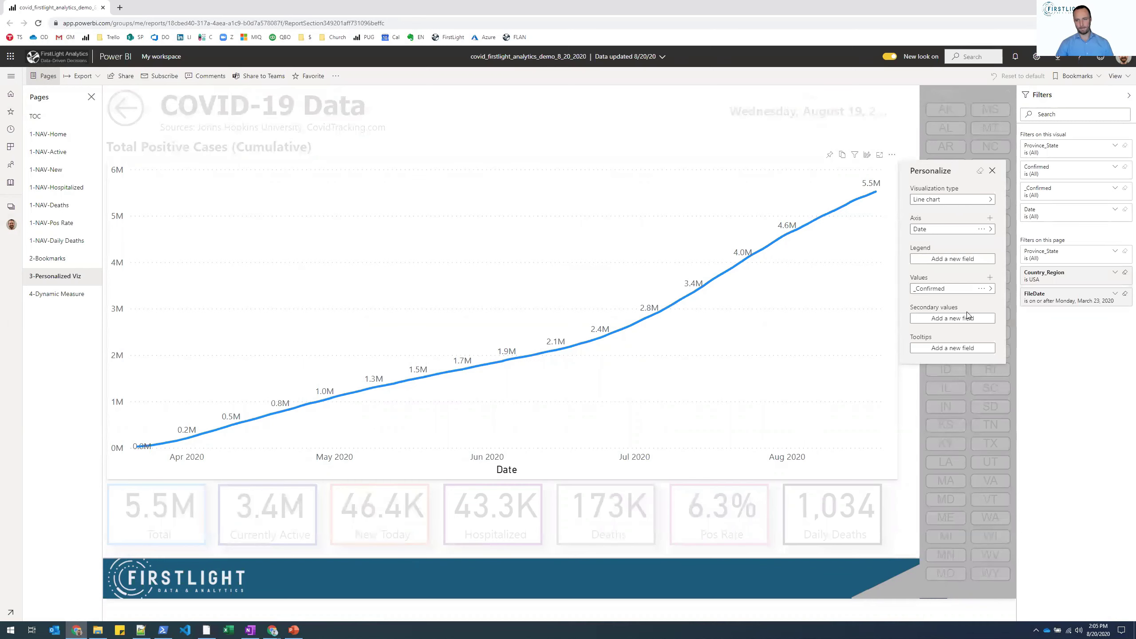
pyautogui.click(961, 348)
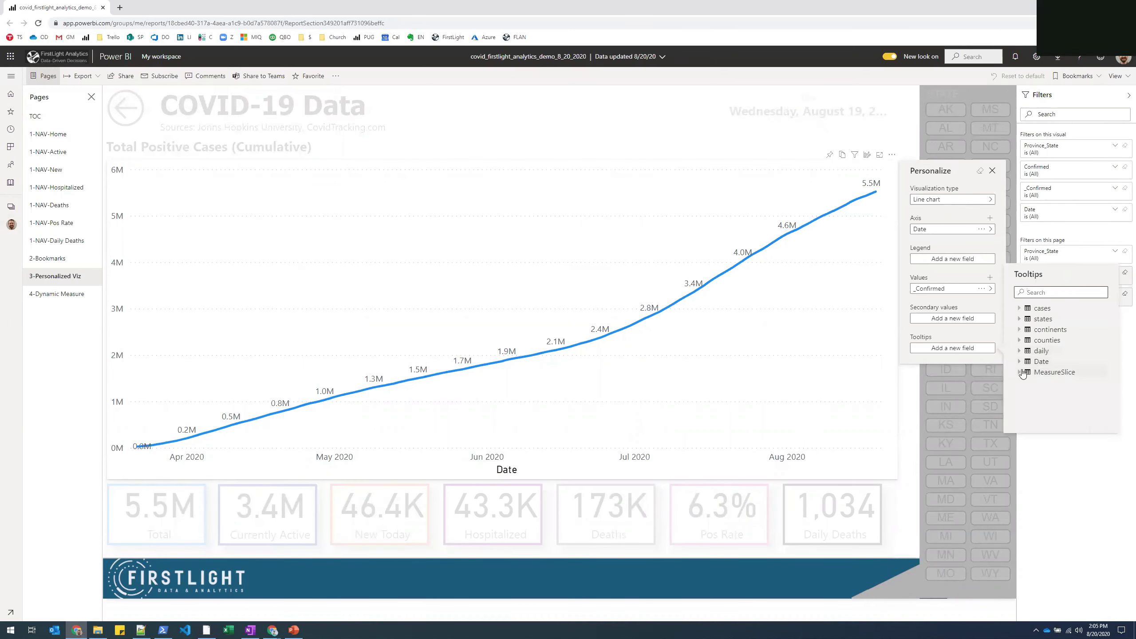
pyautogui.click(1020, 309)
pyautogui.click(1038, 318)
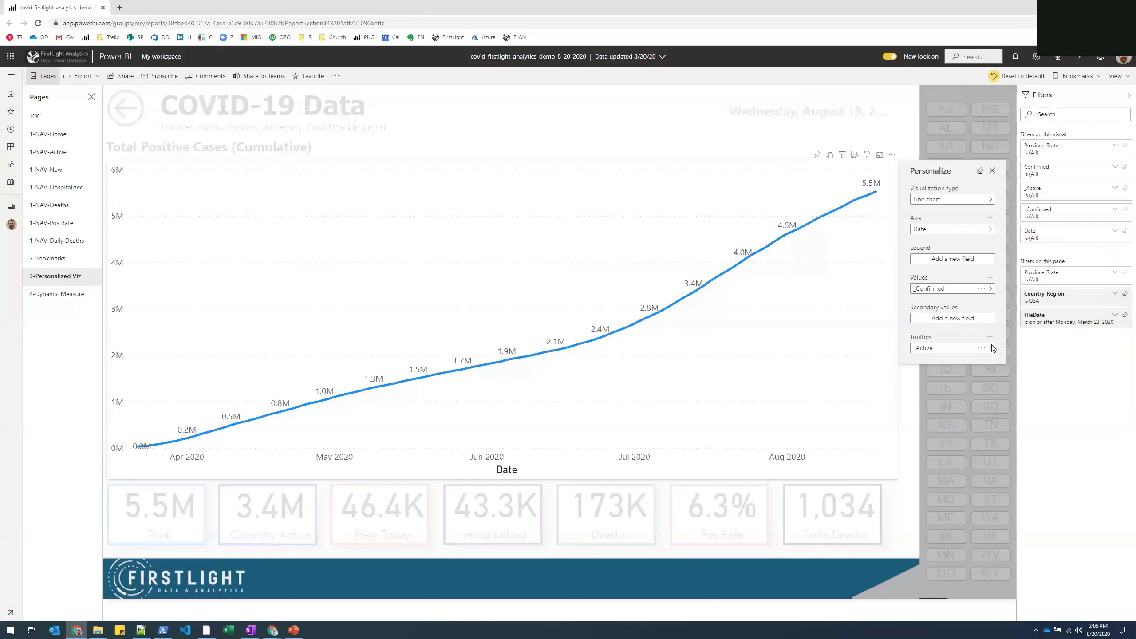
pyautogui.click(991, 348)
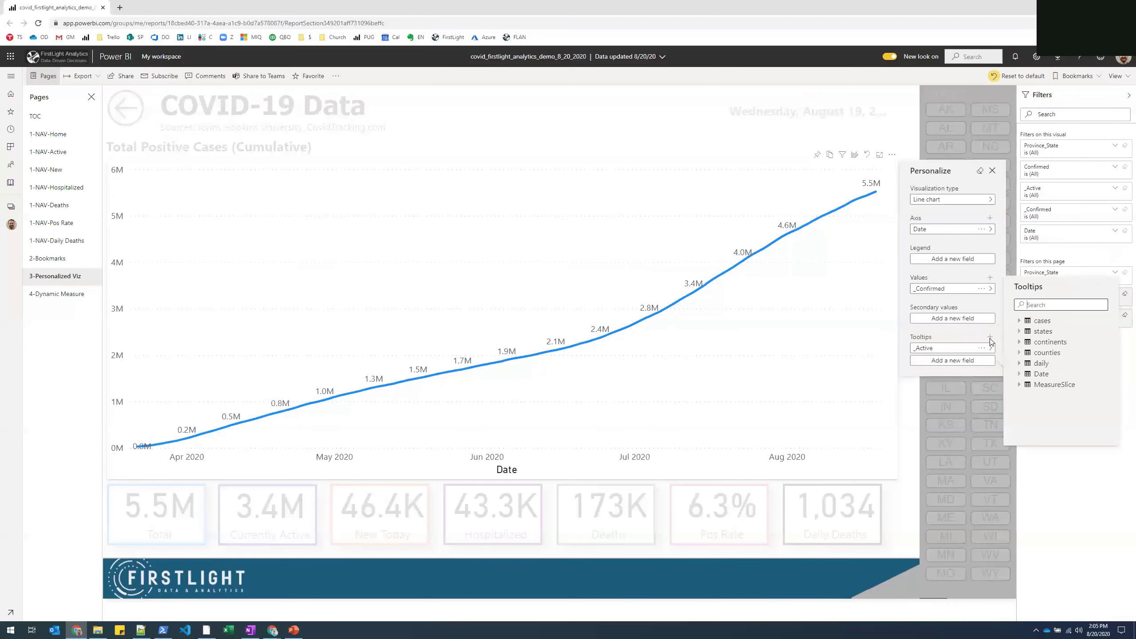
pyautogui.click(1023, 321)
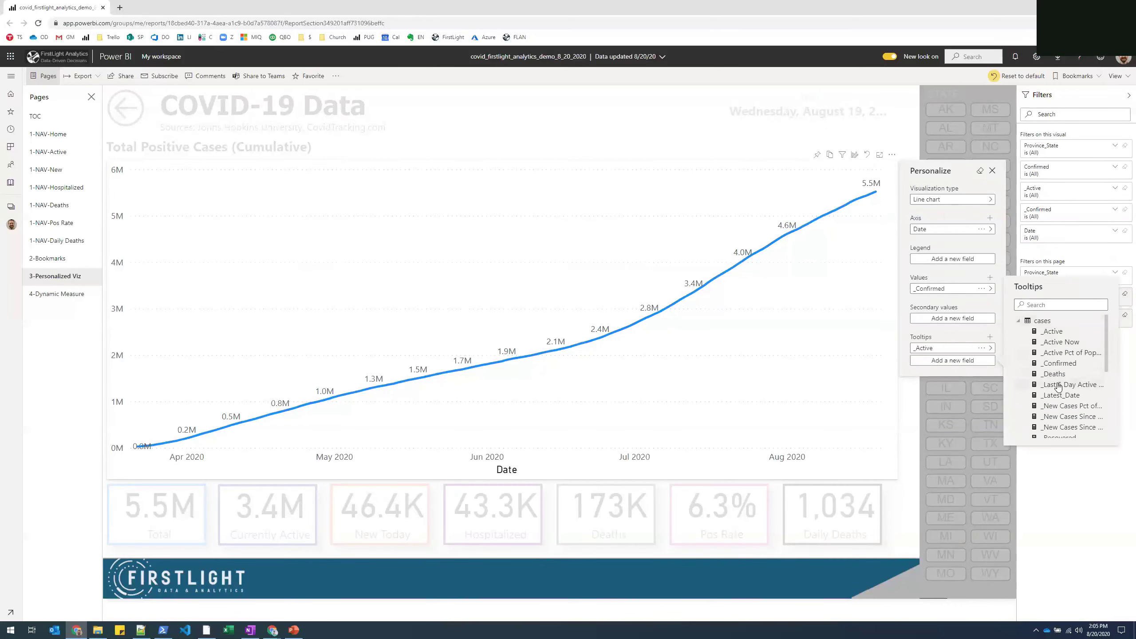
pyautogui.click(1042, 387)
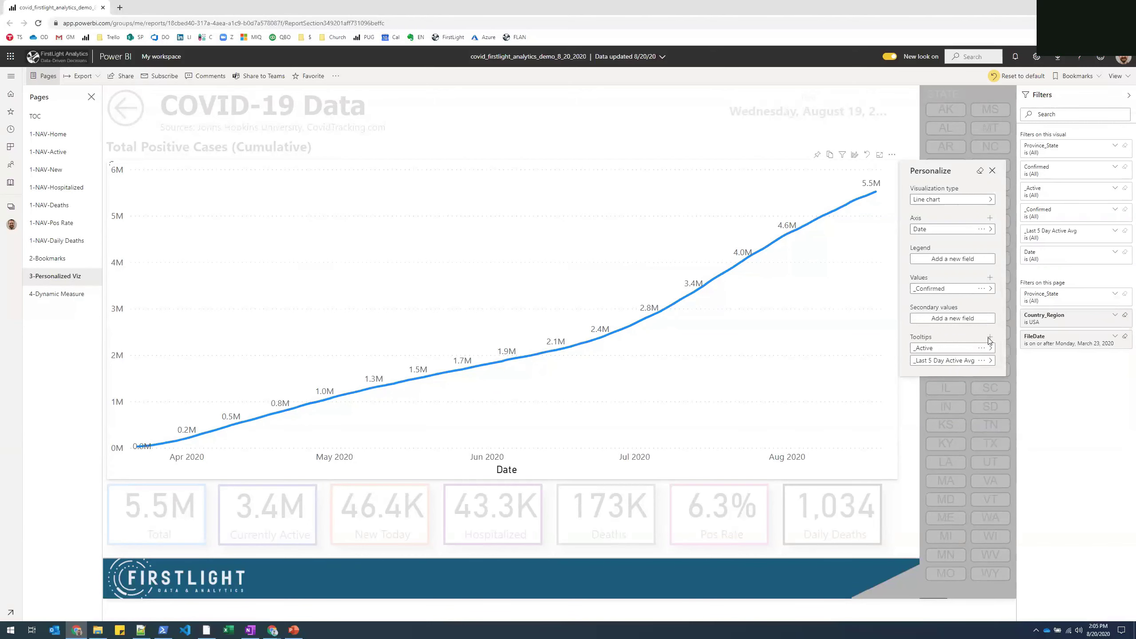
# - Add the _New Cases Pct of Active measure as a tooltip and change the visualization type to Table
pyautogui.click(989, 338)
pyautogui.click(1019, 332)
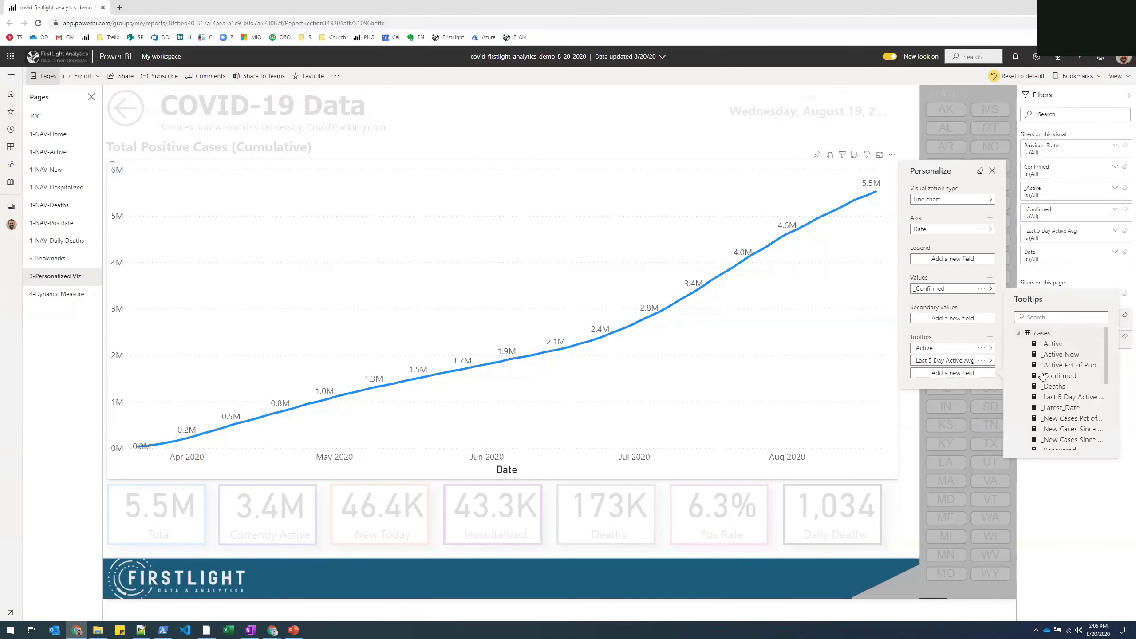
pyautogui.click(1072, 418)
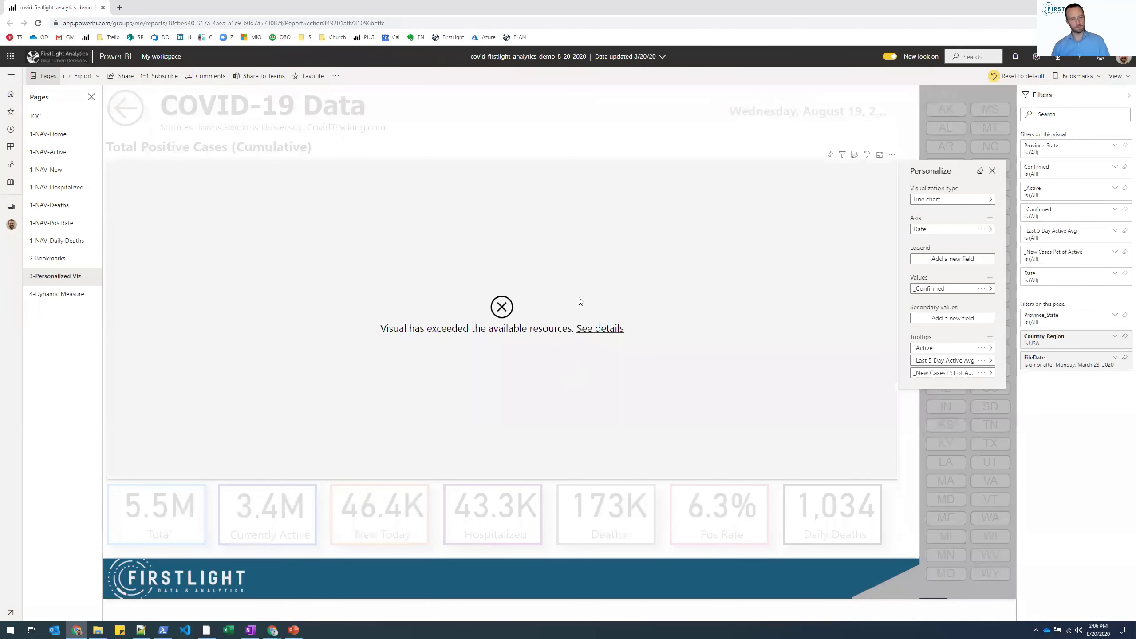
pyautogui.click(939, 203)
pyautogui.click(1028, 215)
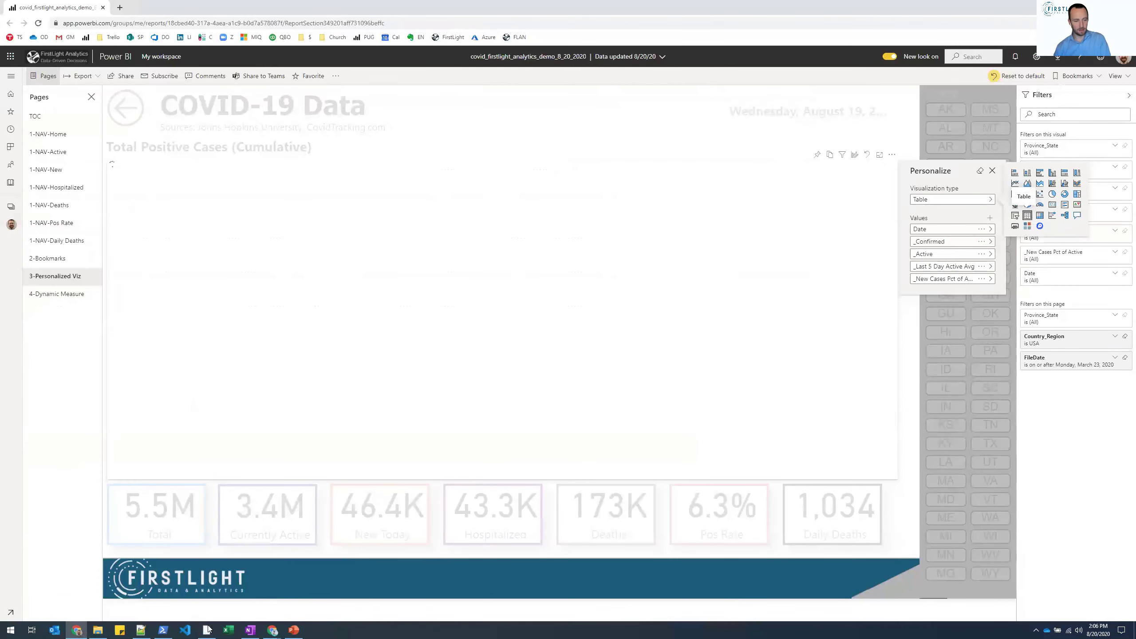
# - Switch to Power BI Desktop to examine the line chart's personalization and other header options, and return to the report in the Power BI service
pyautogui.click(207, 629)
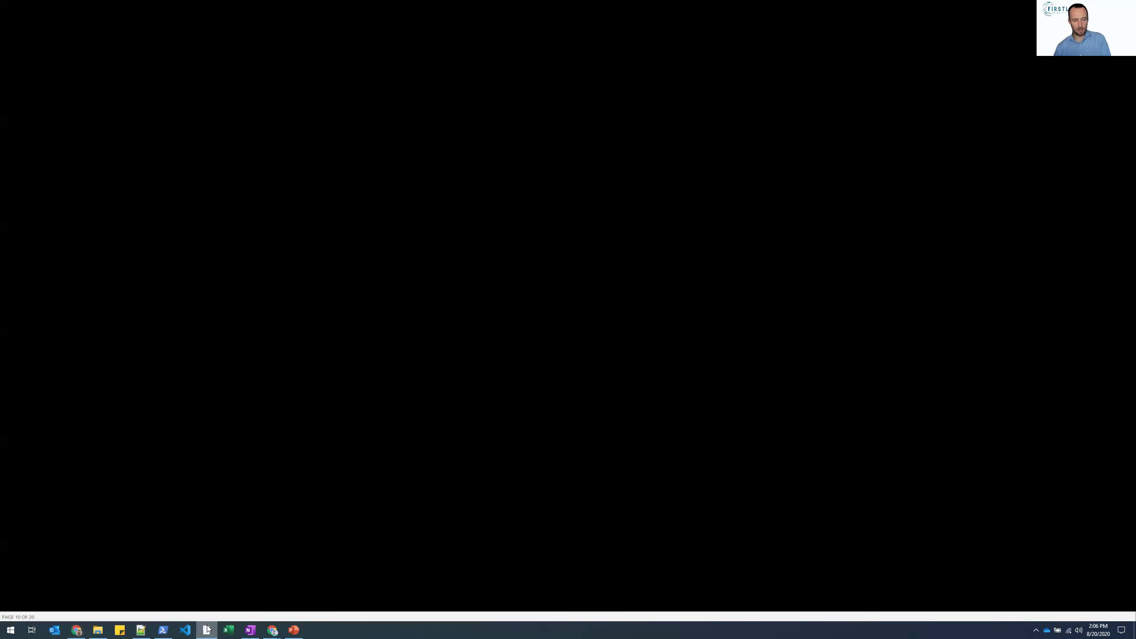
pyautogui.click(207, 629)
pyautogui.click(207, 629)
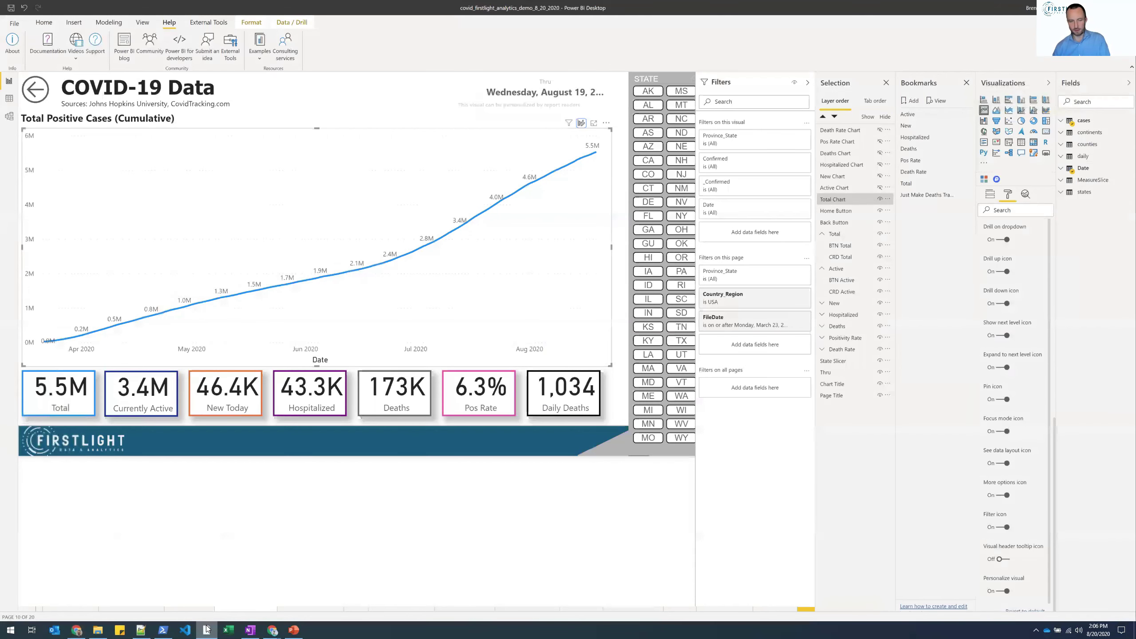
pyautogui.click(866, 202)
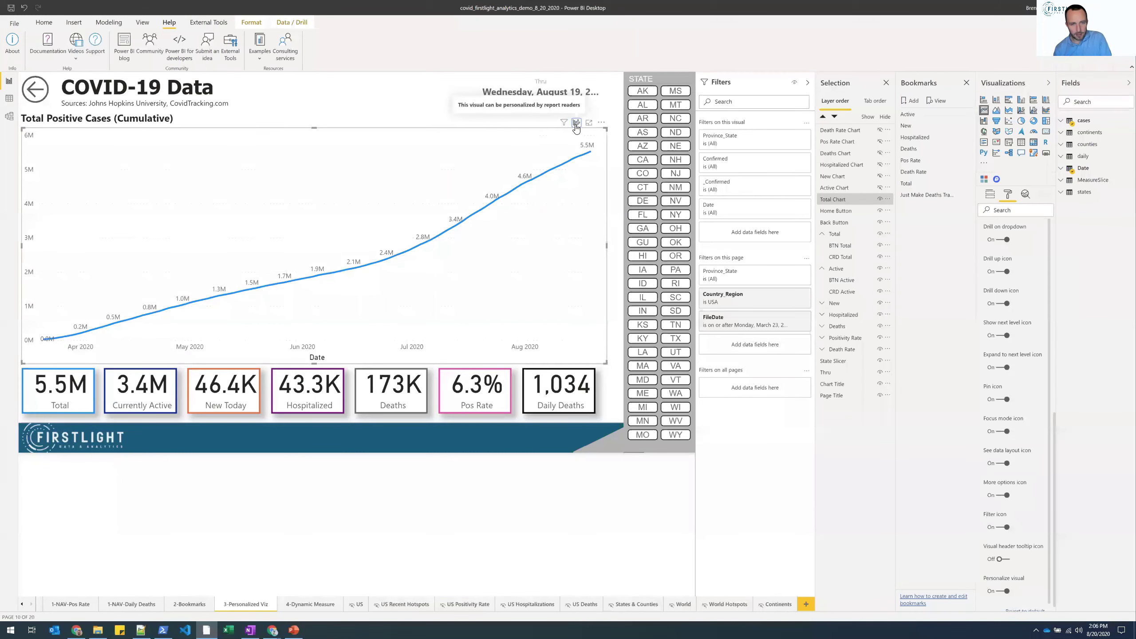
pyautogui.click(600, 123)
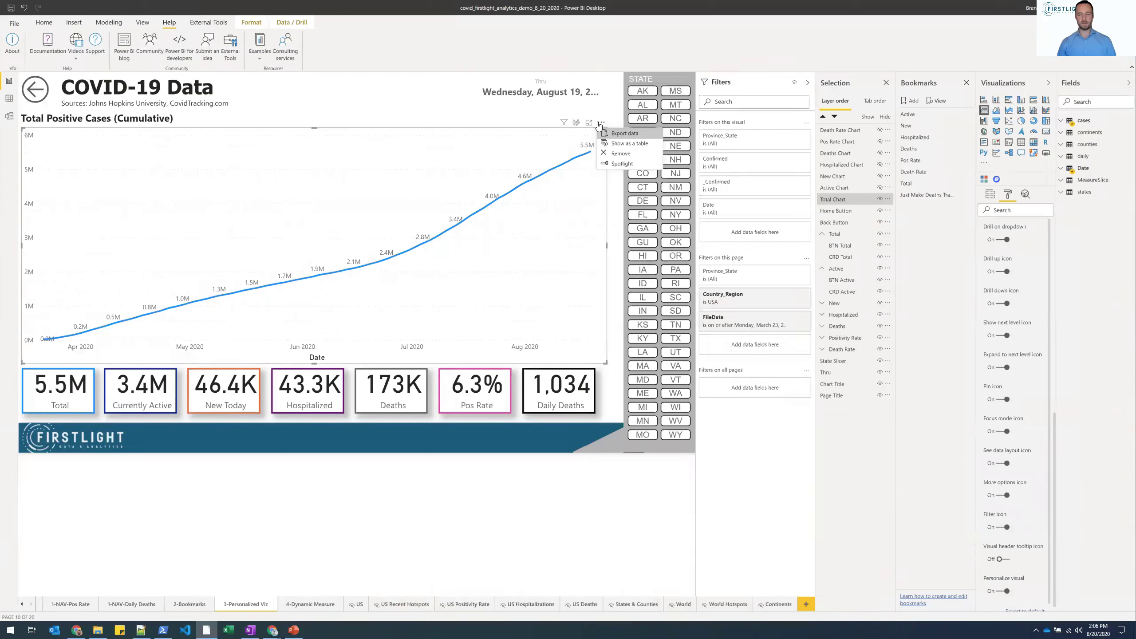
pyautogui.rightClick(1010, 122)
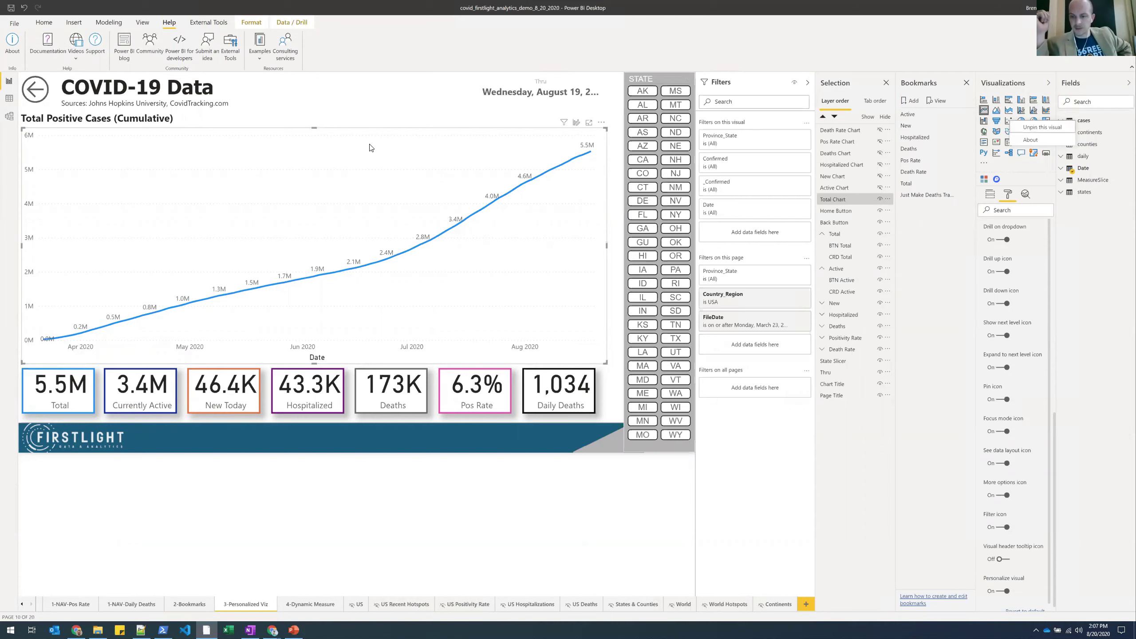
pyautogui.click(77, 629)
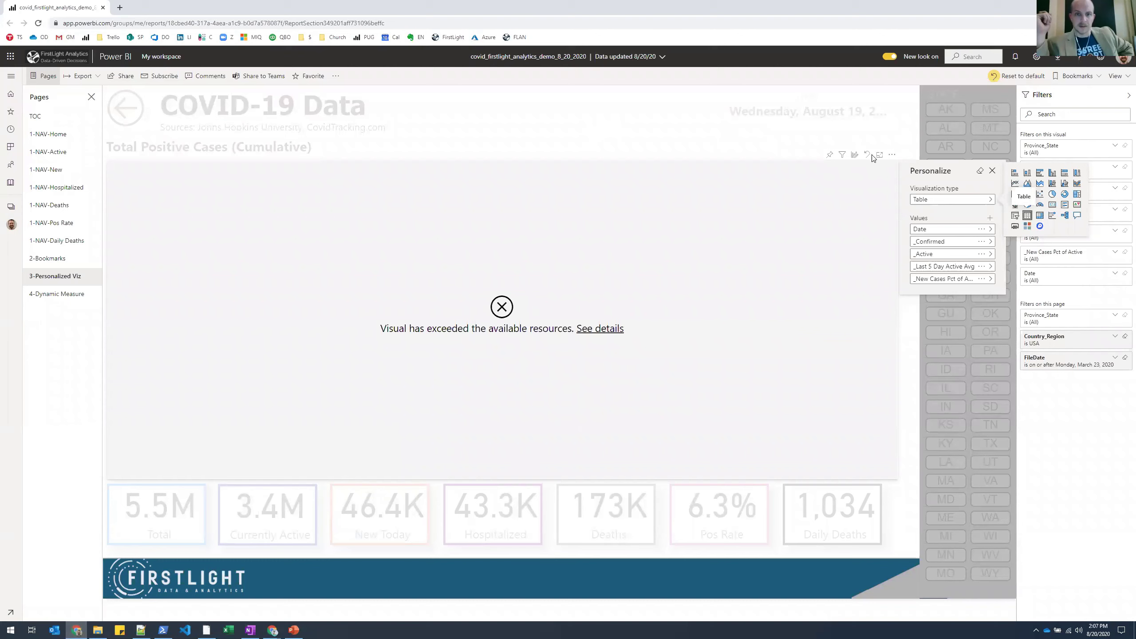
# - Reset the report to its default view and update the By State personal bookmark with that view
pyautogui.click(1012, 77)
pyautogui.click(620, 365)
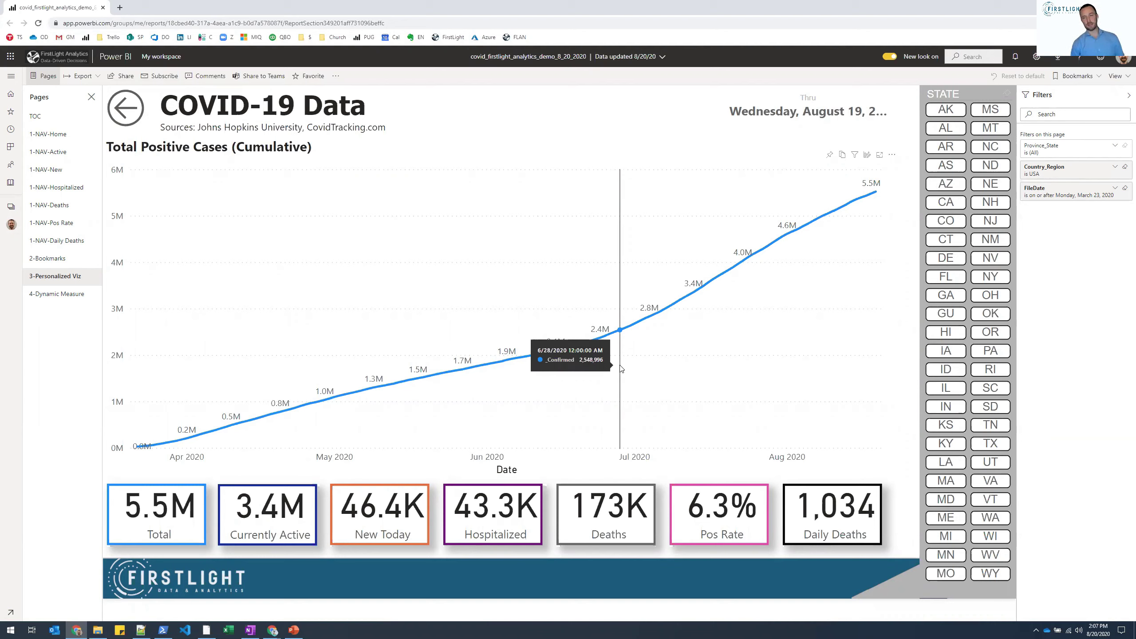
pyautogui.click(1066, 76)
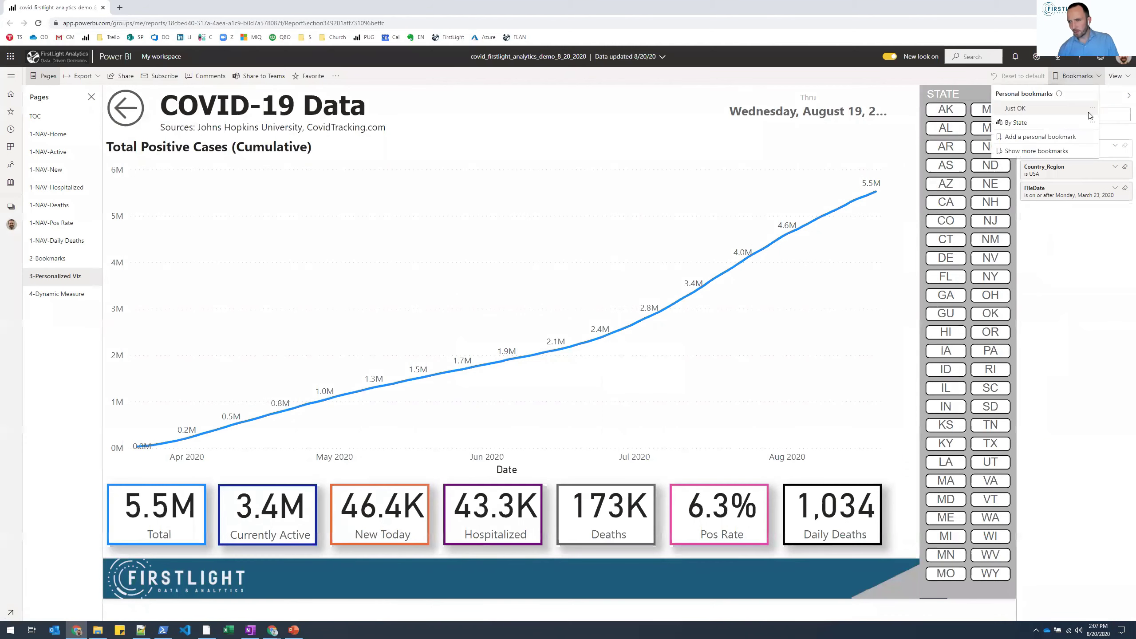
pyautogui.click(1093, 122)
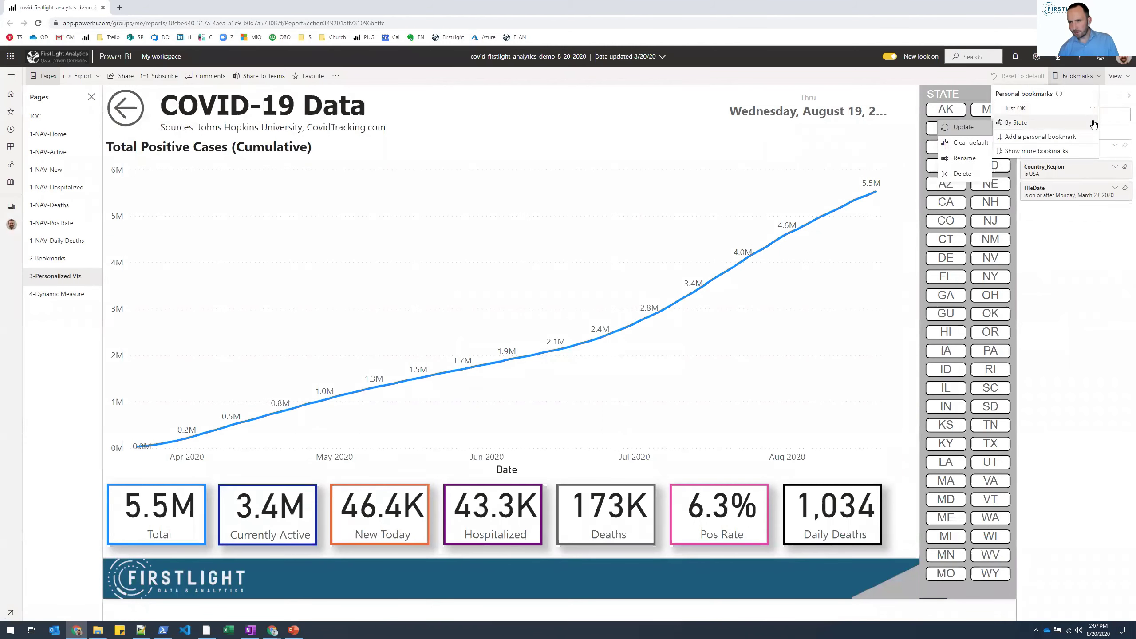
pyautogui.click(973, 128)
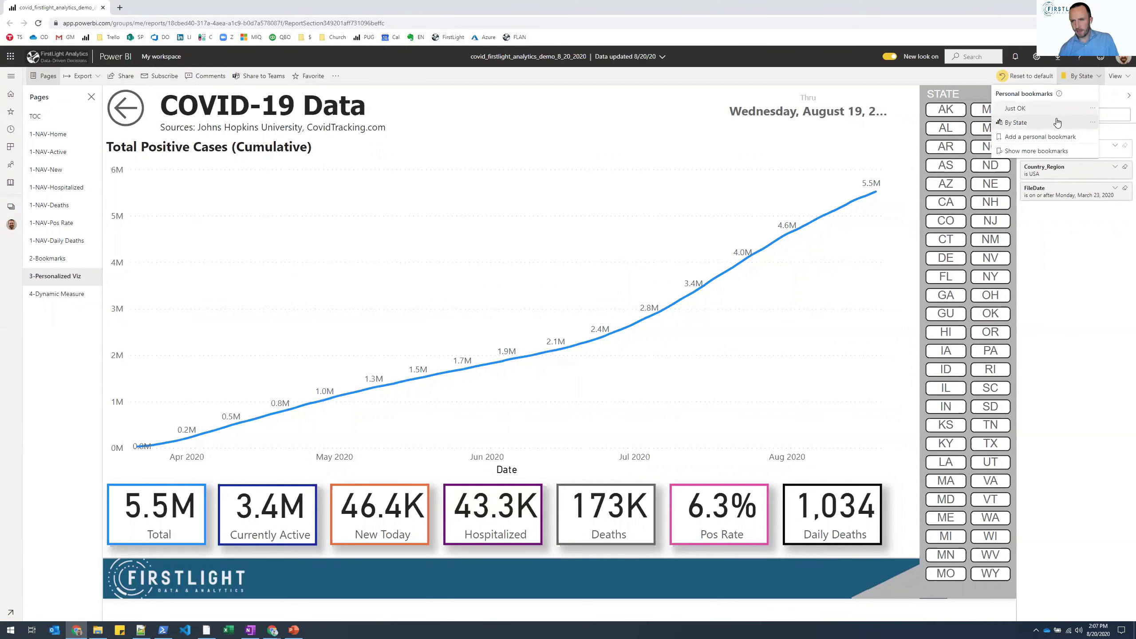
# - Compare the personal bookmarks by applying By State, Just OK and By State again
pyautogui.click(1028, 123)
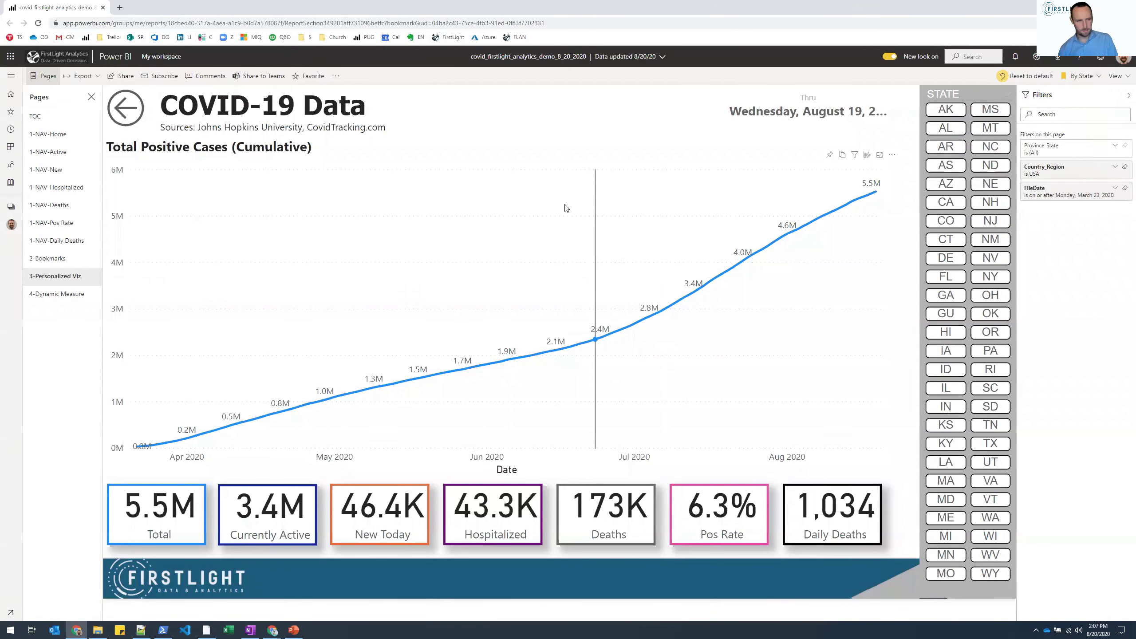
pyautogui.click(1086, 76)
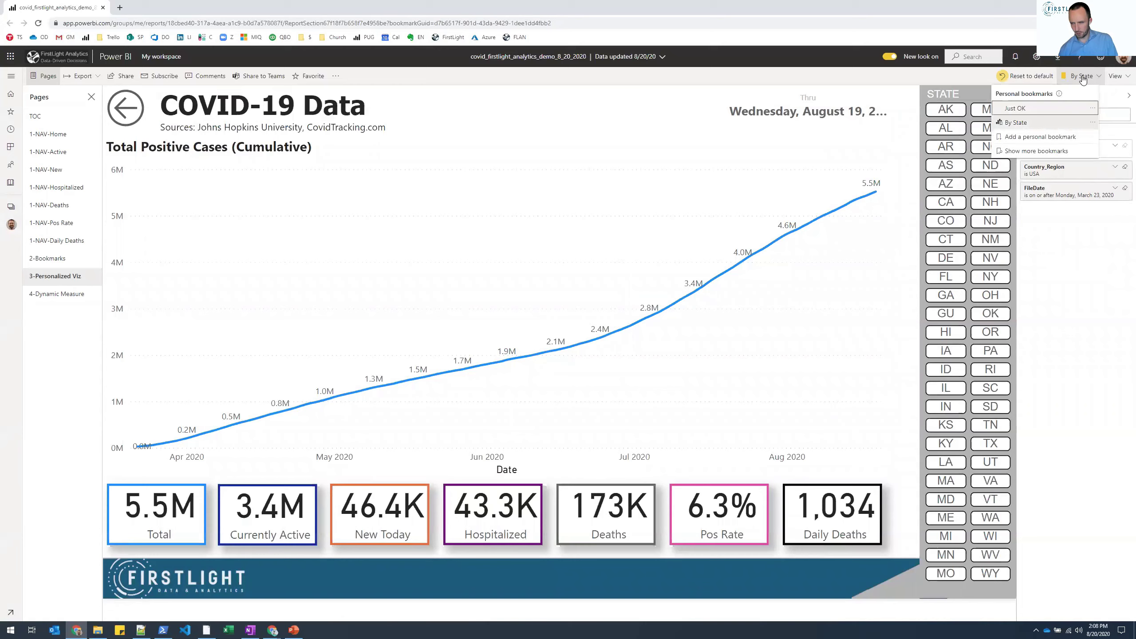
pyautogui.click(1047, 108)
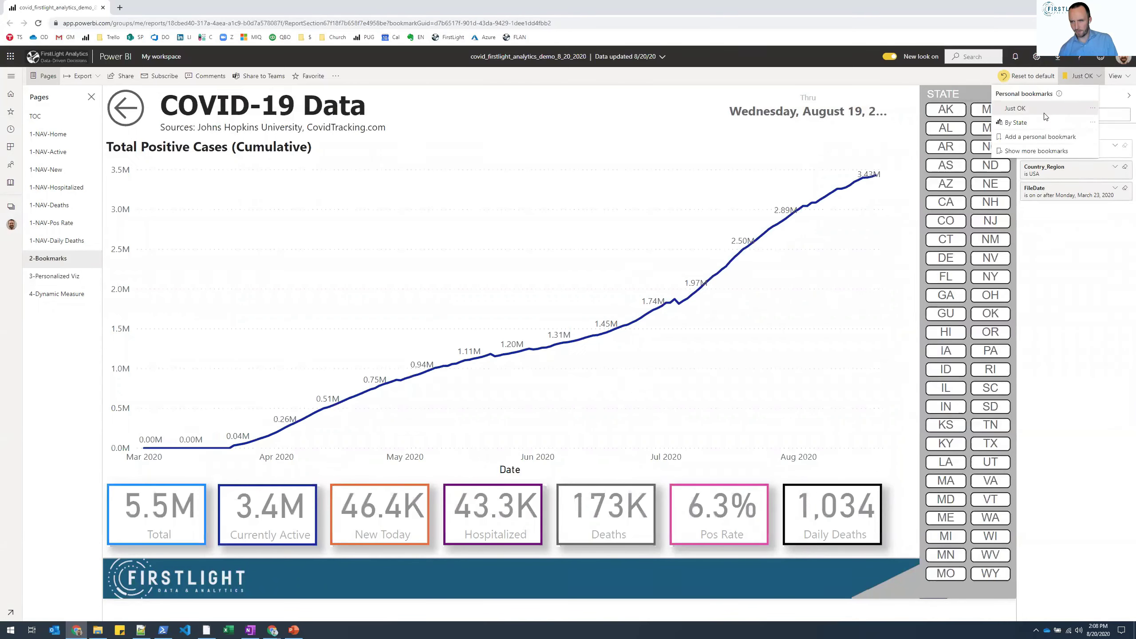
pyautogui.click(1045, 122)
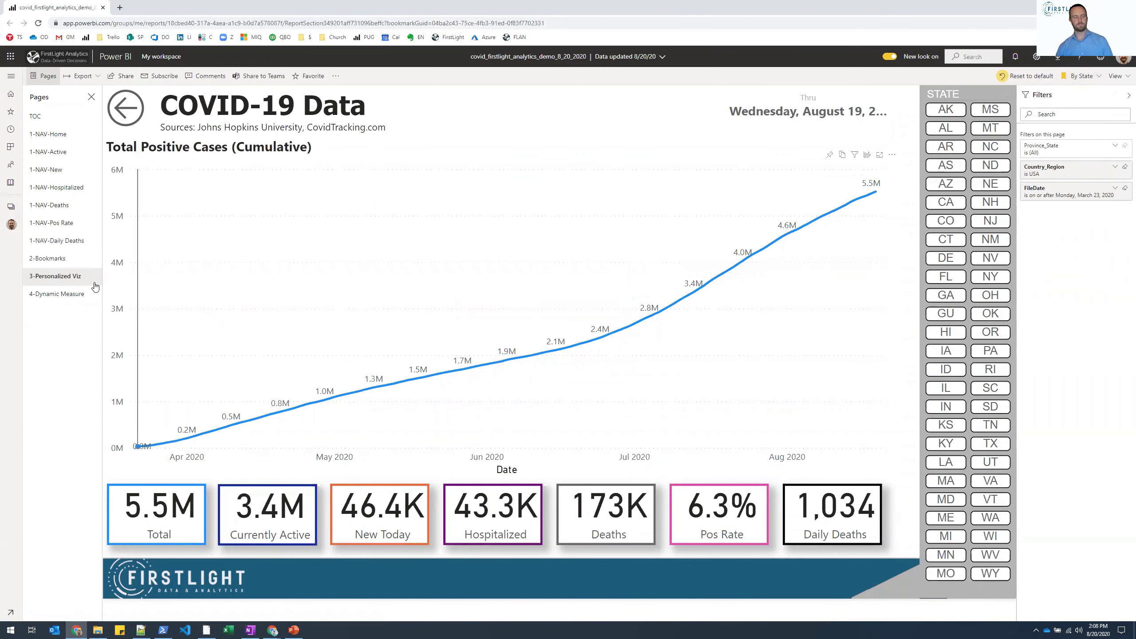
# - Personalize the Total Positive Cases line chart with the State field from the states table as its legend
pyautogui.click(867, 155)
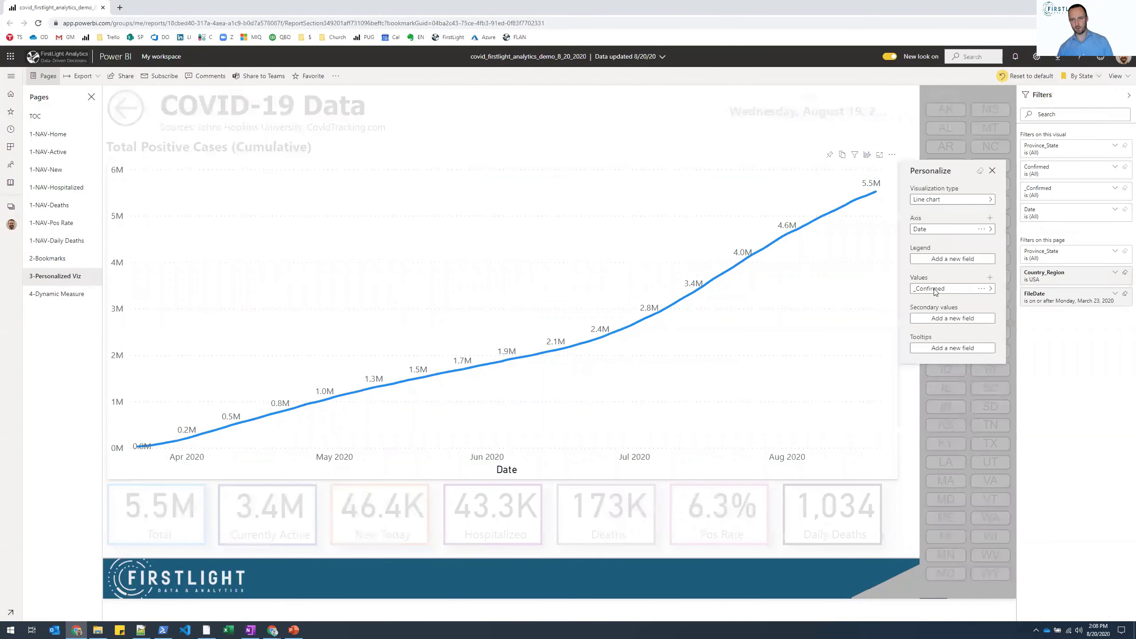
pyautogui.click(950, 264)
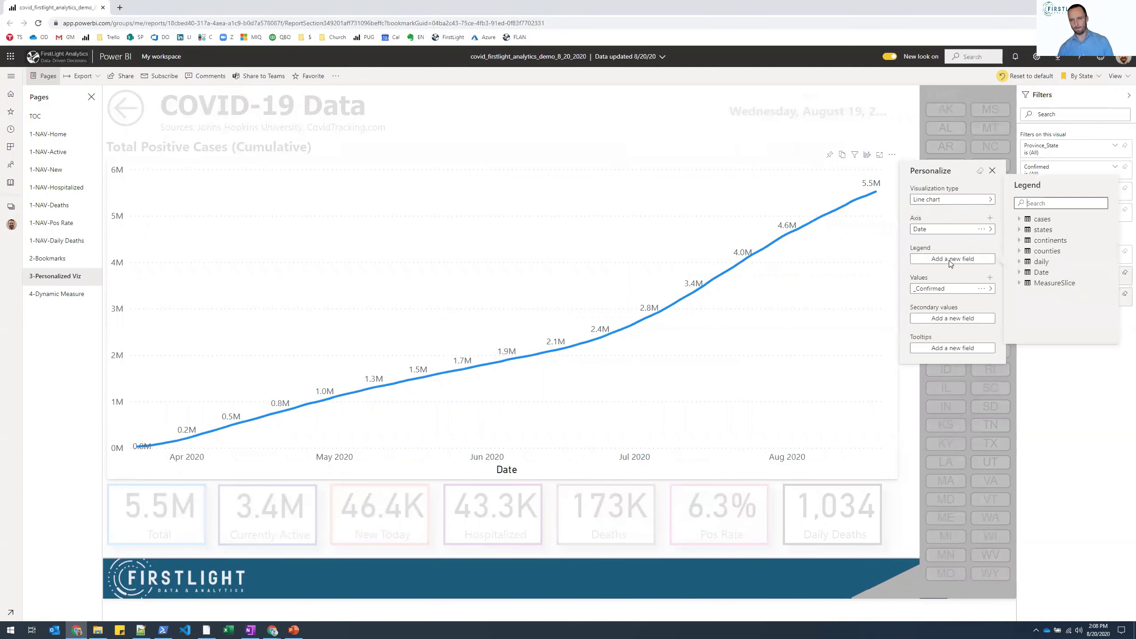
pyautogui.click(1043, 230)
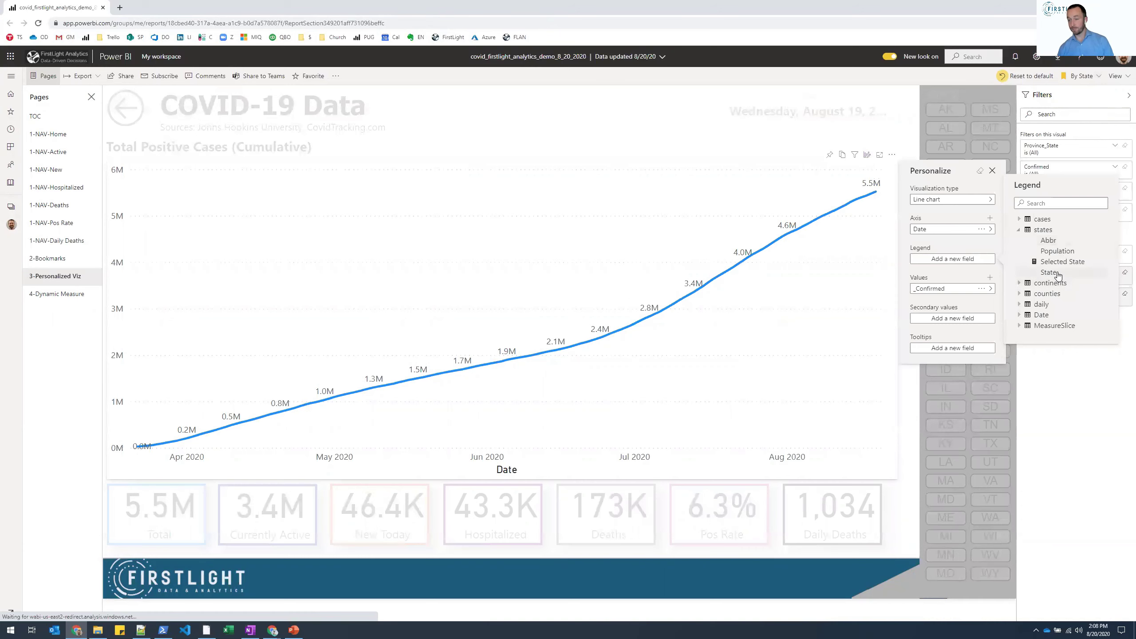
pyautogui.click(1049, 273)
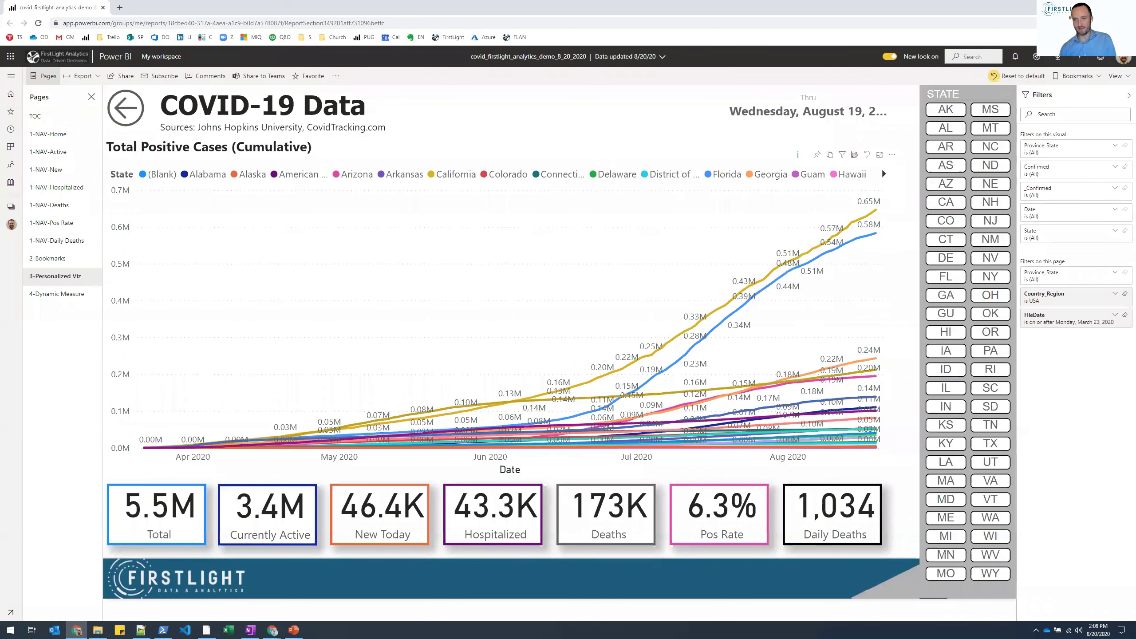
pyautogui.click(671, 142)
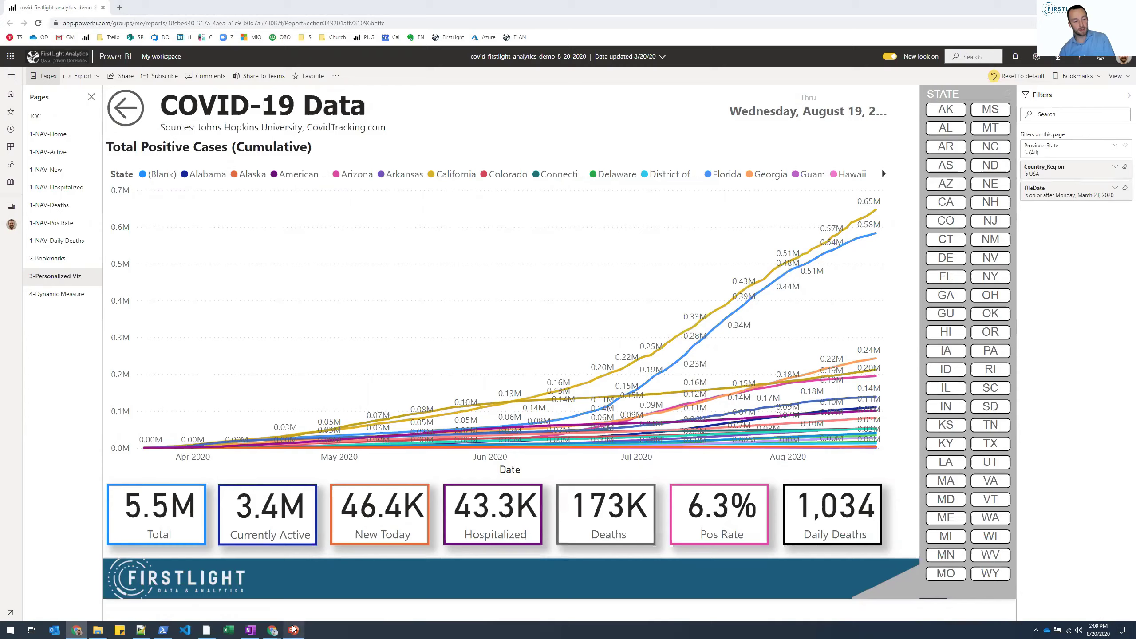
# - Switch to the PowerPoint presentation and show the "Personalize Visuals: Pros & Cons" slide
pyautogui.click(293, 629)
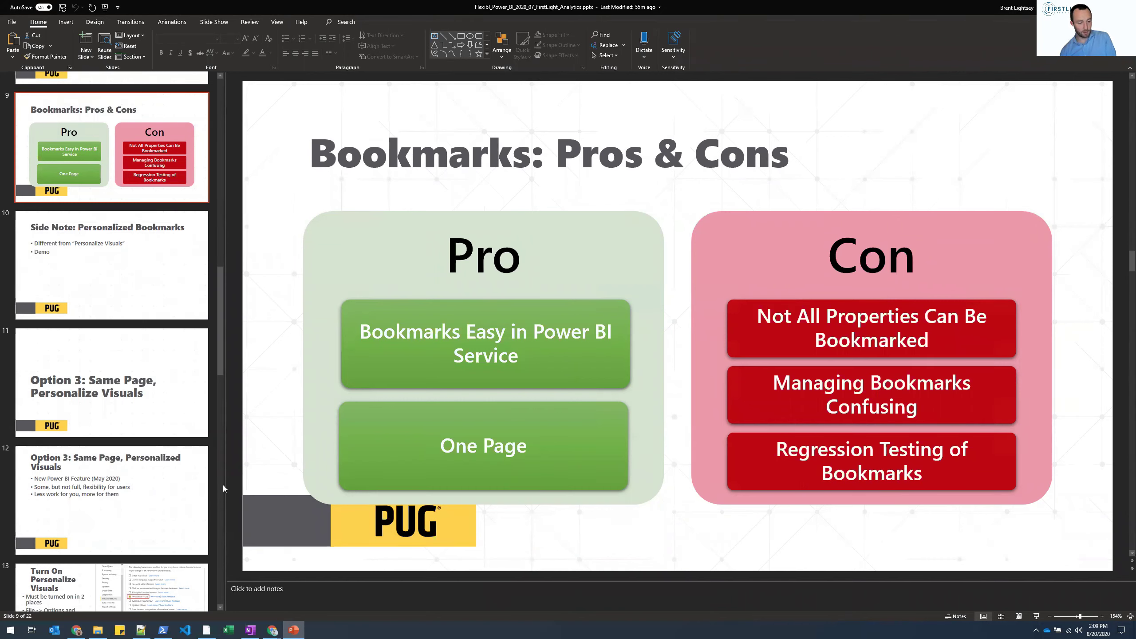
pyautogui.scroll(-5, 223, 485)
pyautogui.click(151, 288)
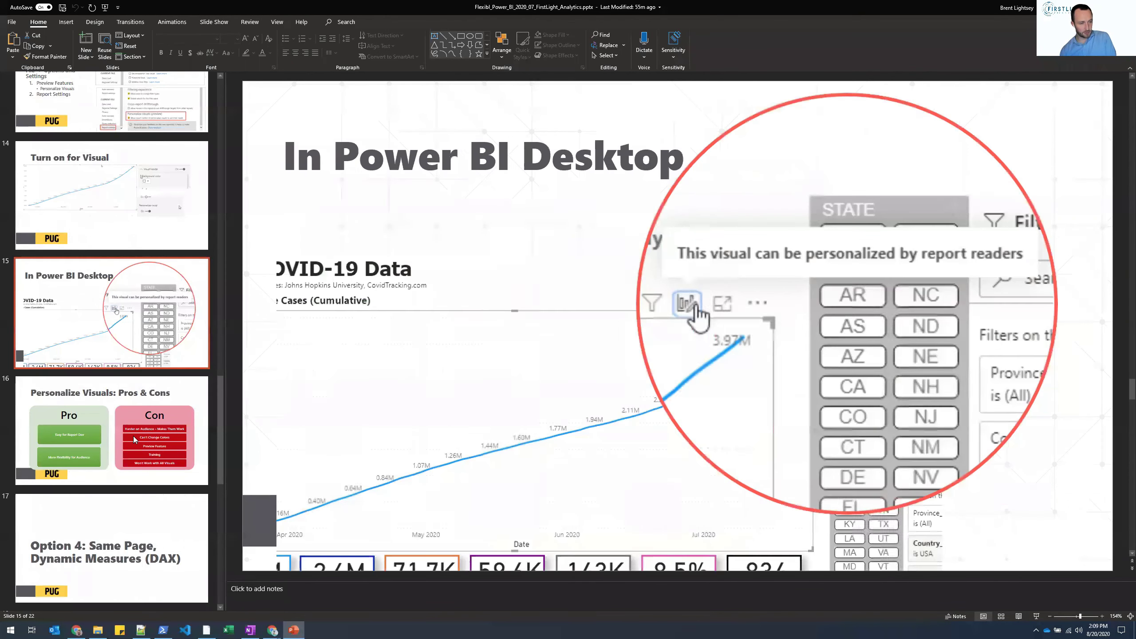
pyautogui.click(133, 442)
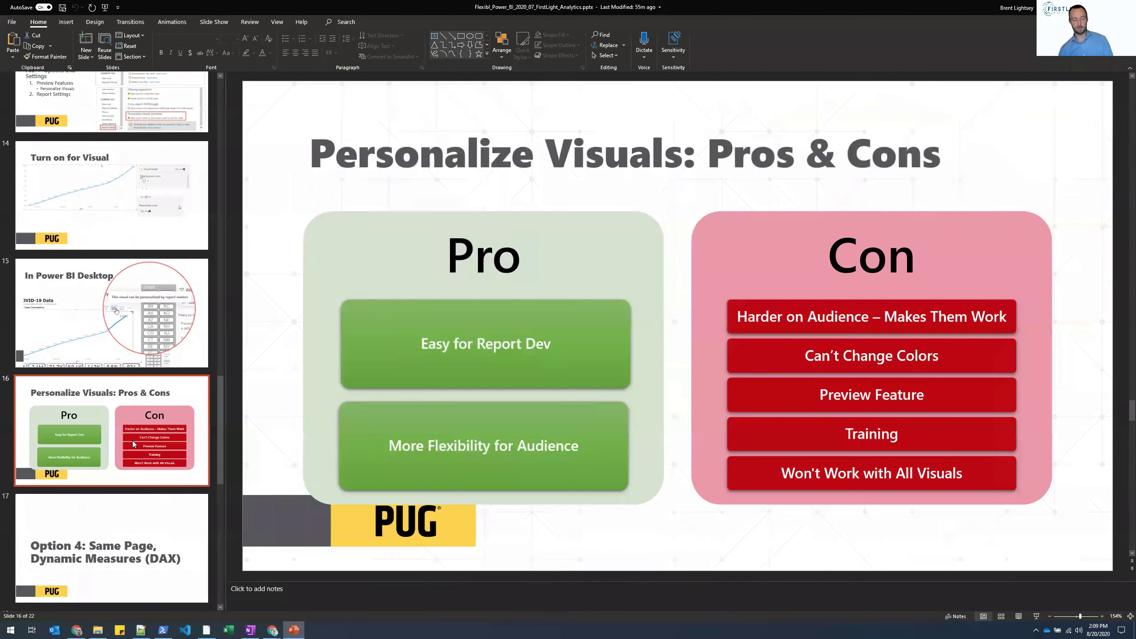
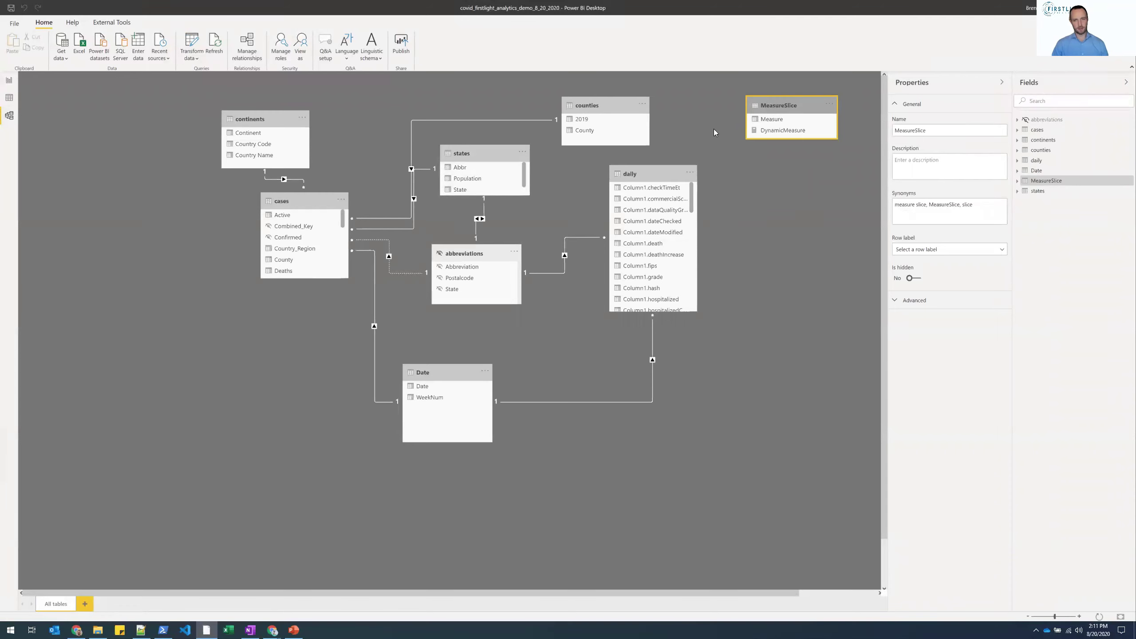
# - Examine the MeasureSlice table's rows in the Power BI Desktop data view, widening its Measure column
pyautogui.click(9, 98)
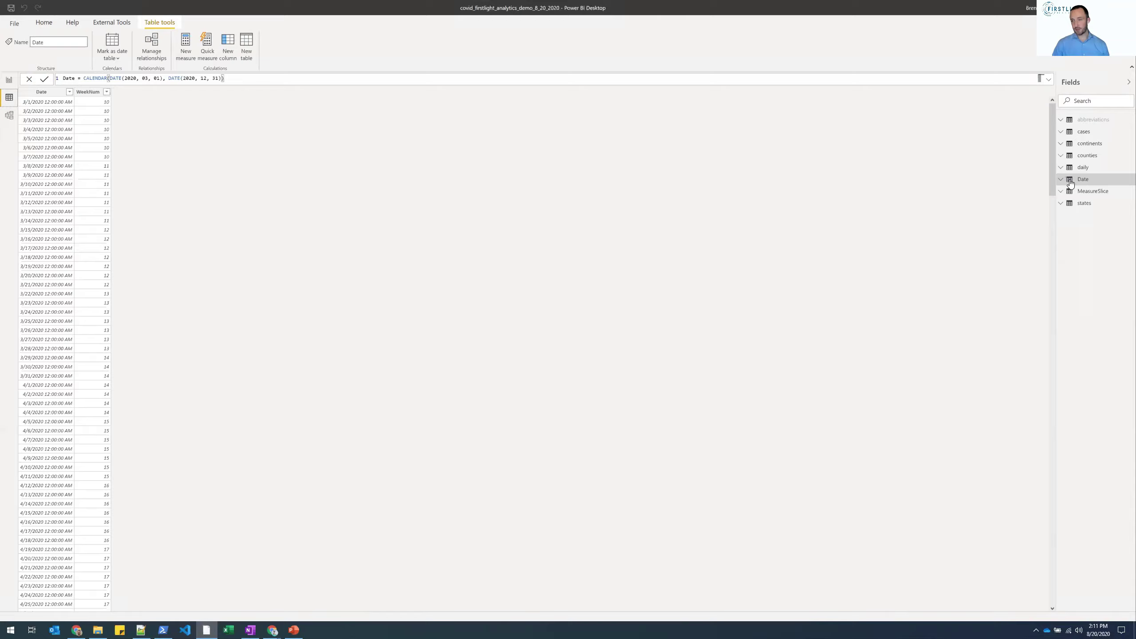
pyautogui.click(1085, 190)
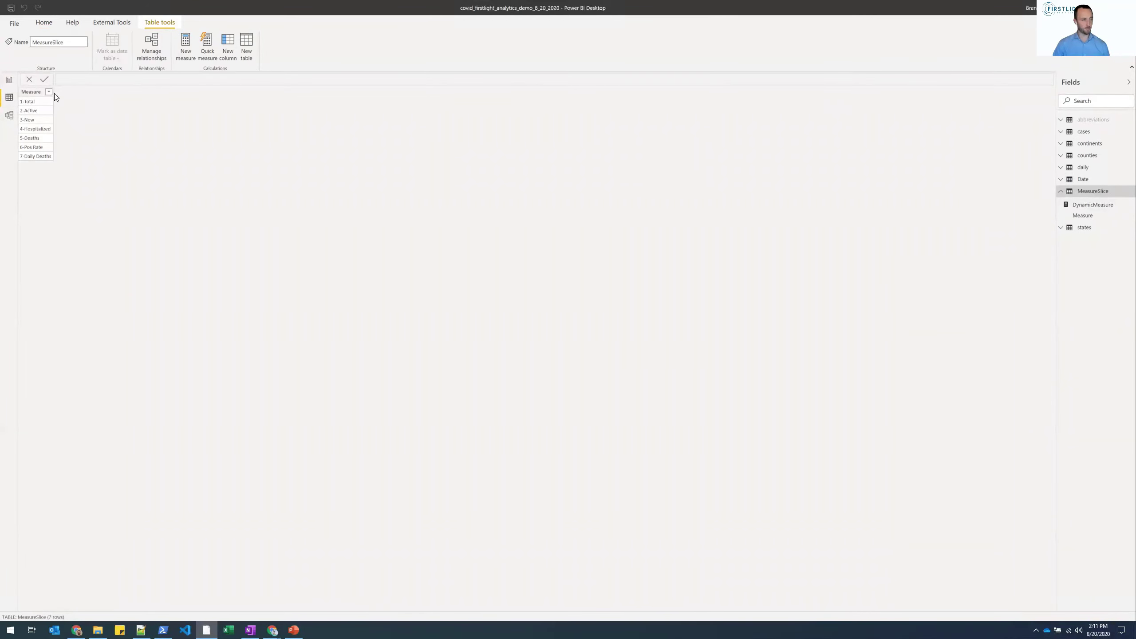
pyautogui.moveTo(53, 92); pyautogui.dragTo(66, 92)
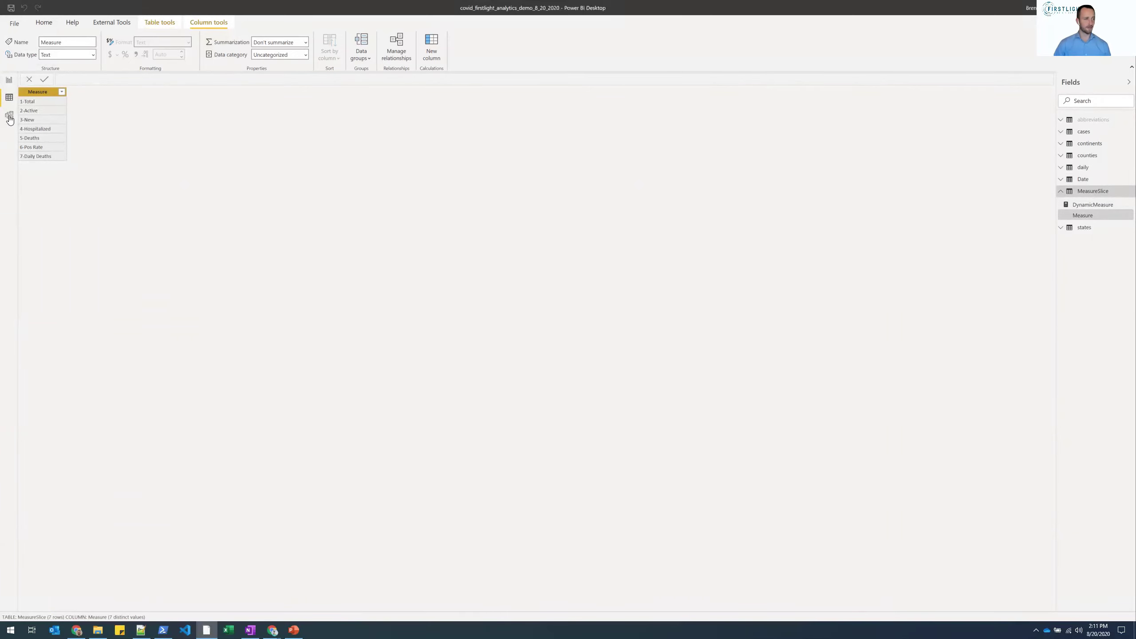
# - Examine the fields used by the measure slicer and the line chart on the 4-Dynamic Measure report page
pyautogui.click(9, 80)
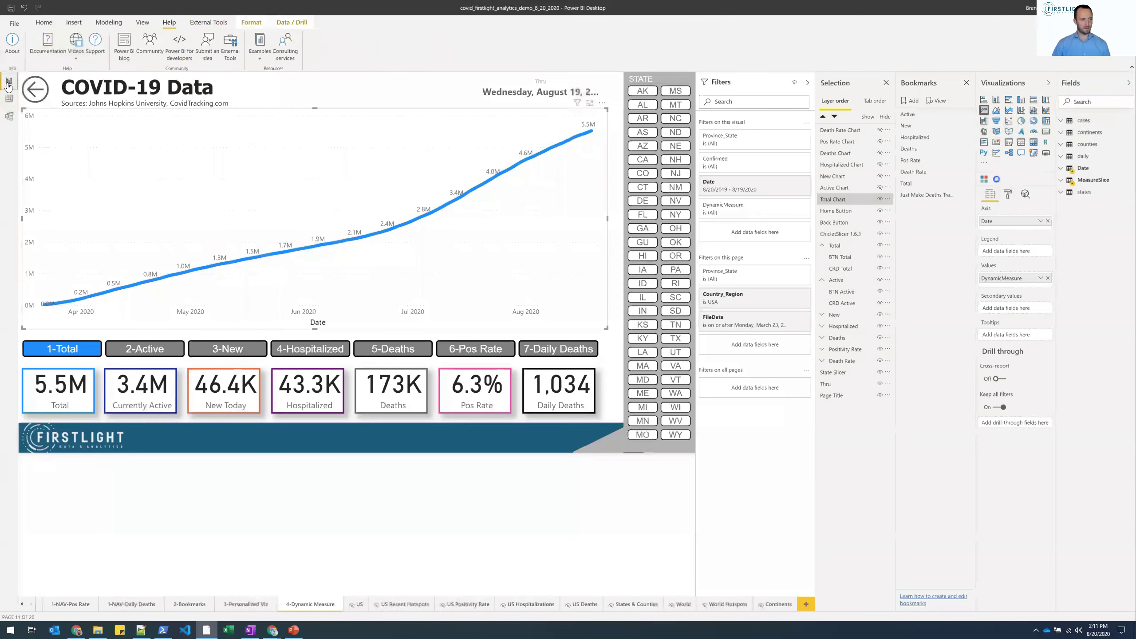
pyautogui.click(85, 340)
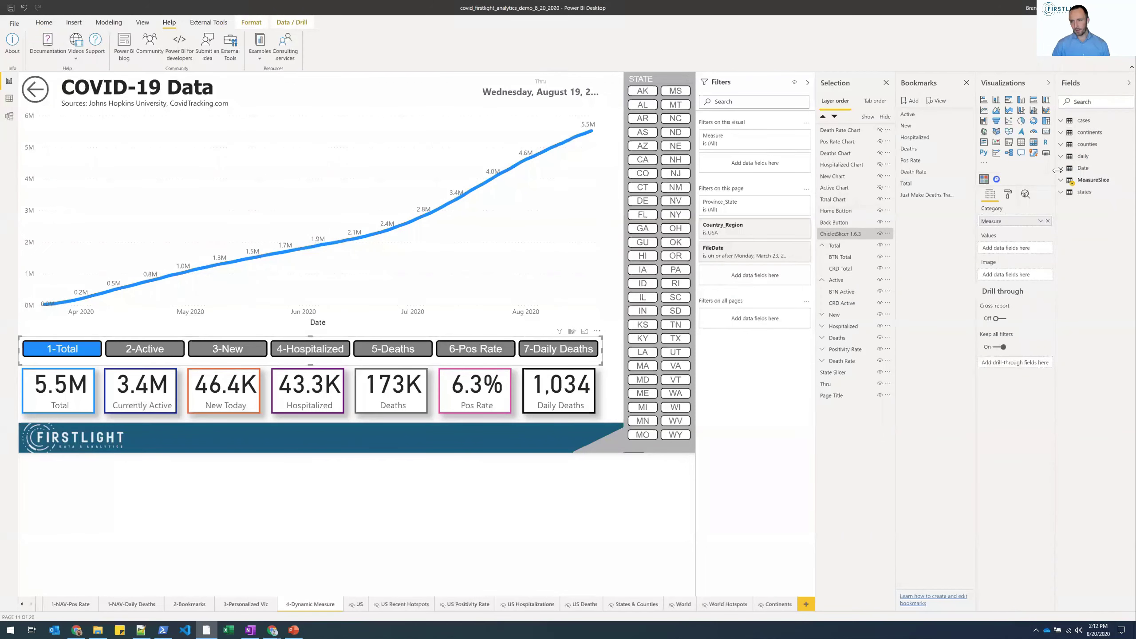
pyautogui.click(557, 217)
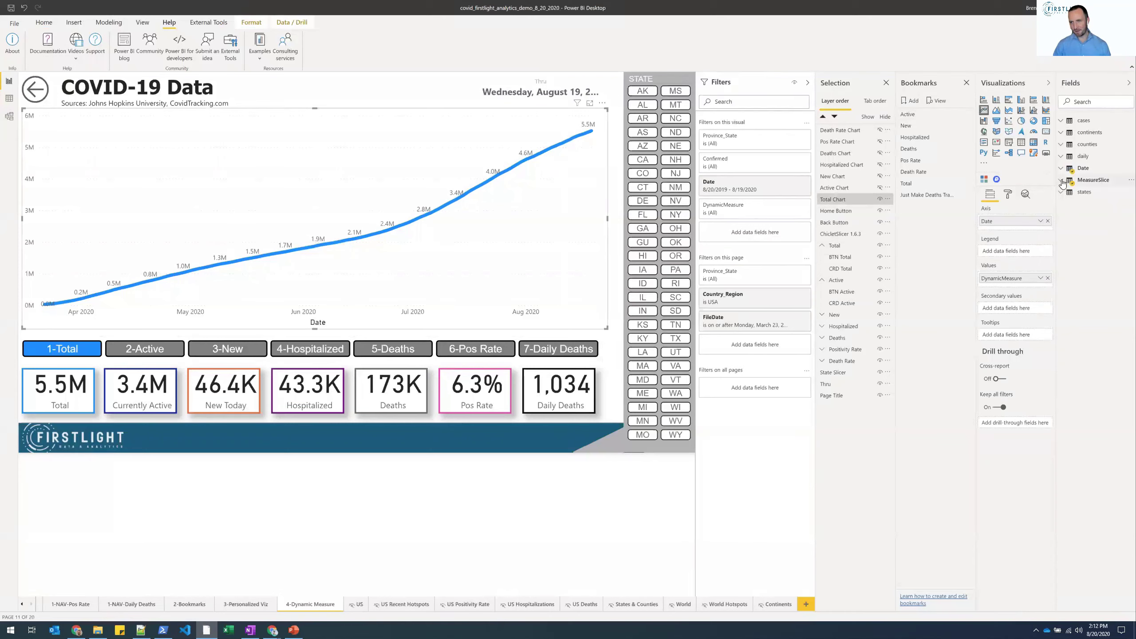
# - Open the DynamicMeasure formula from the MeasureSlice table and copy its full DAX code
pyautogui.click(1084, 181)
pyautogui.click(1090, 194)
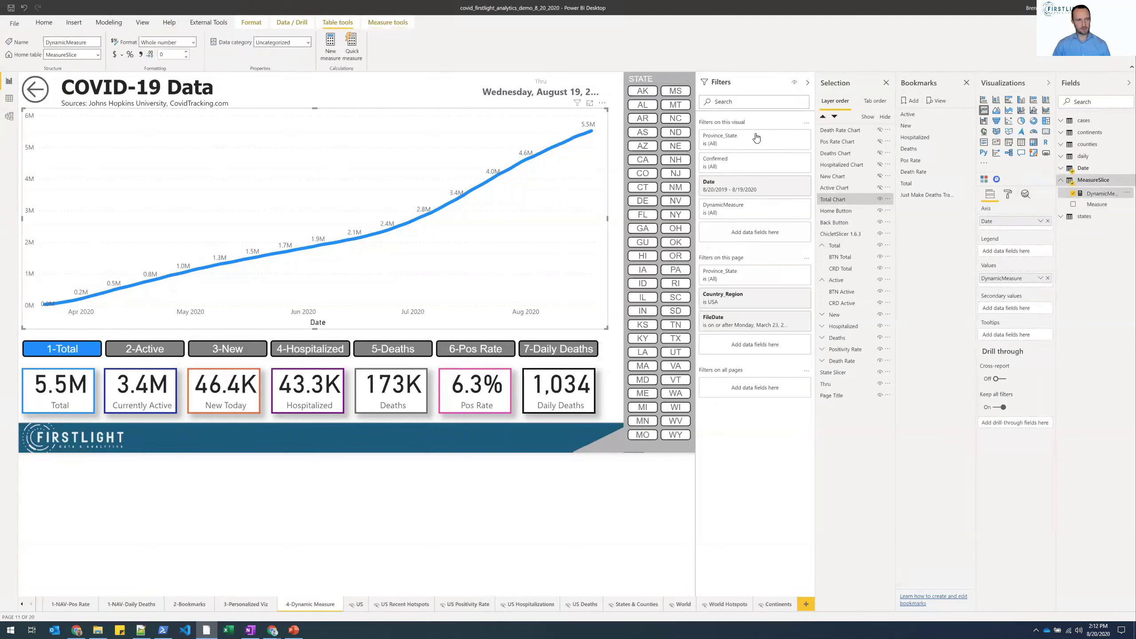
pyautogui.click(327, 115)
pyautogui.moveTo(81, 167); pyautogui.dragTo(65, 78)
pyautogui.hotkey('ctrl', 'c')
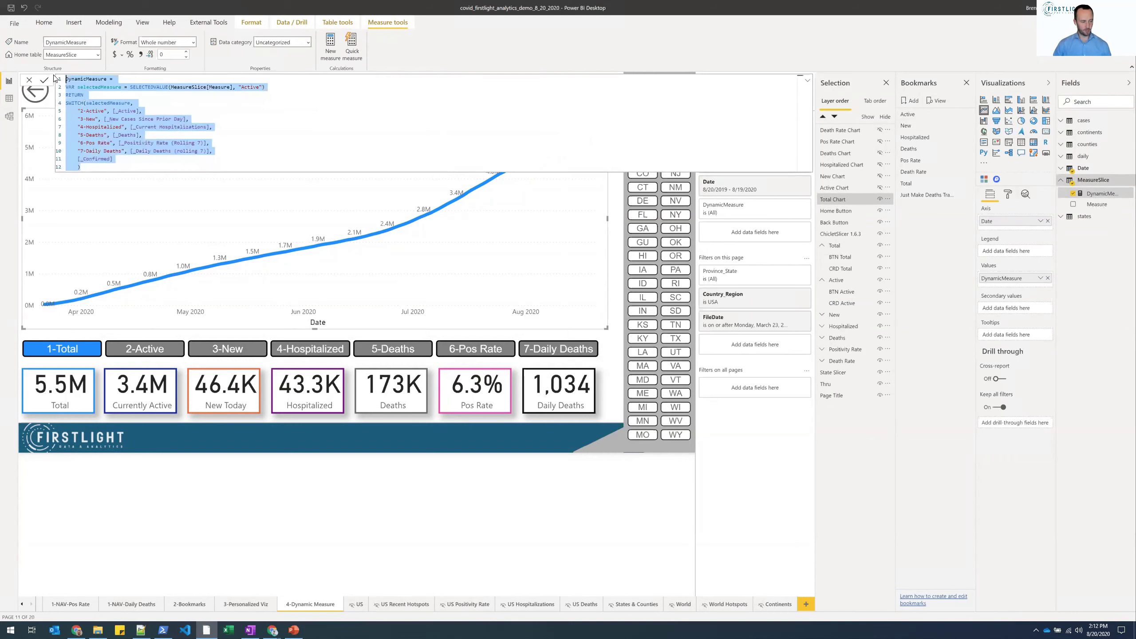
# - Switch to Notepad++, paste the DAX code into a new document, and enlarge the text and window so every line is readable
pyautogui.click(141, 630)
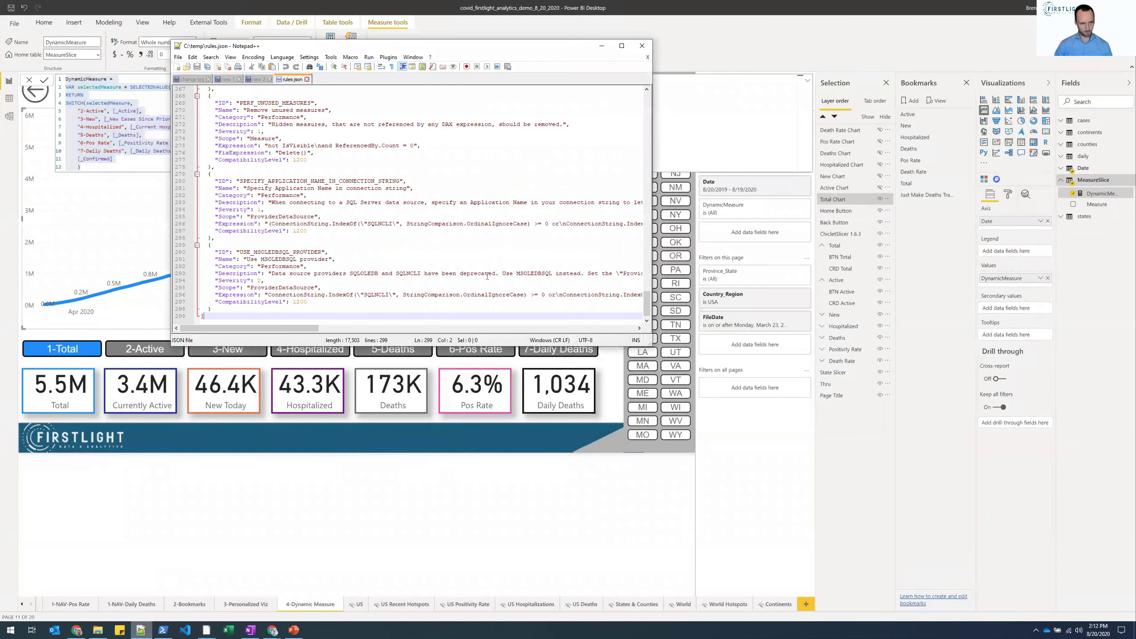
pyautogui.click(501, 228)
pyautogui.hotkey('ctrl', 'n')
pyautogui.hotkey('ctrl', 'v')
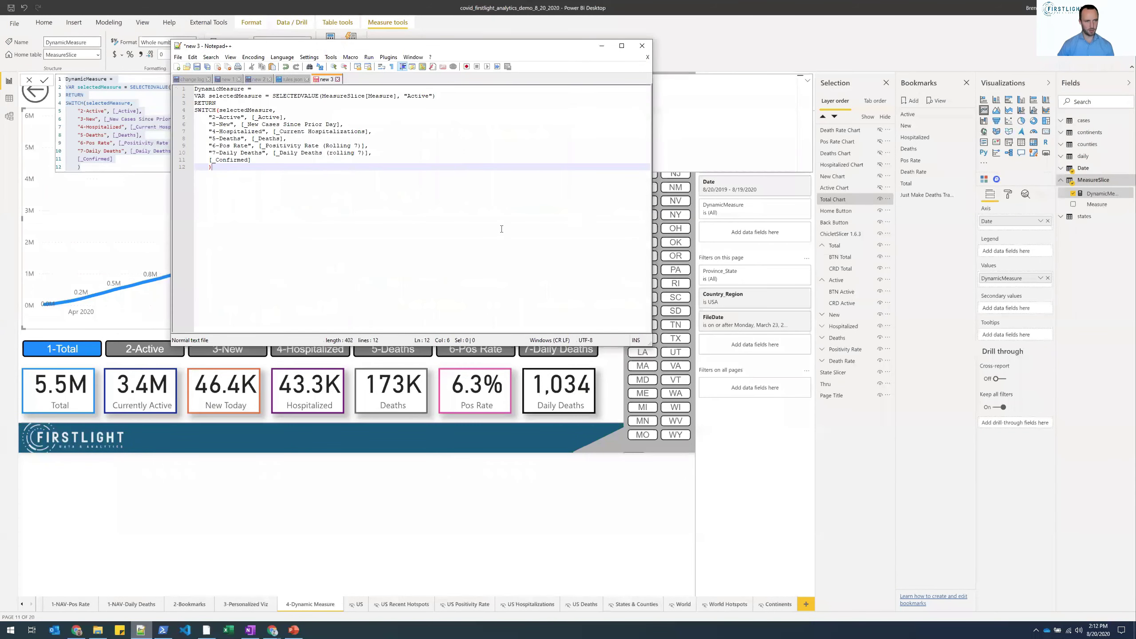
pyautogui.scroll(4, 370, 131)
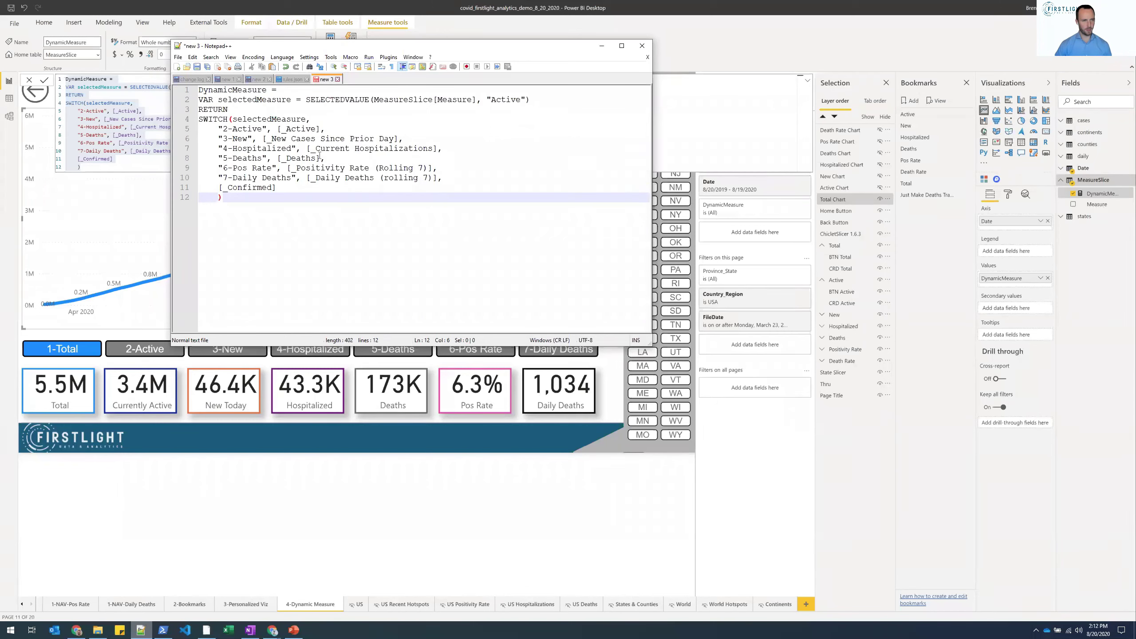
pyautogui.scroll(4, 320, 154)
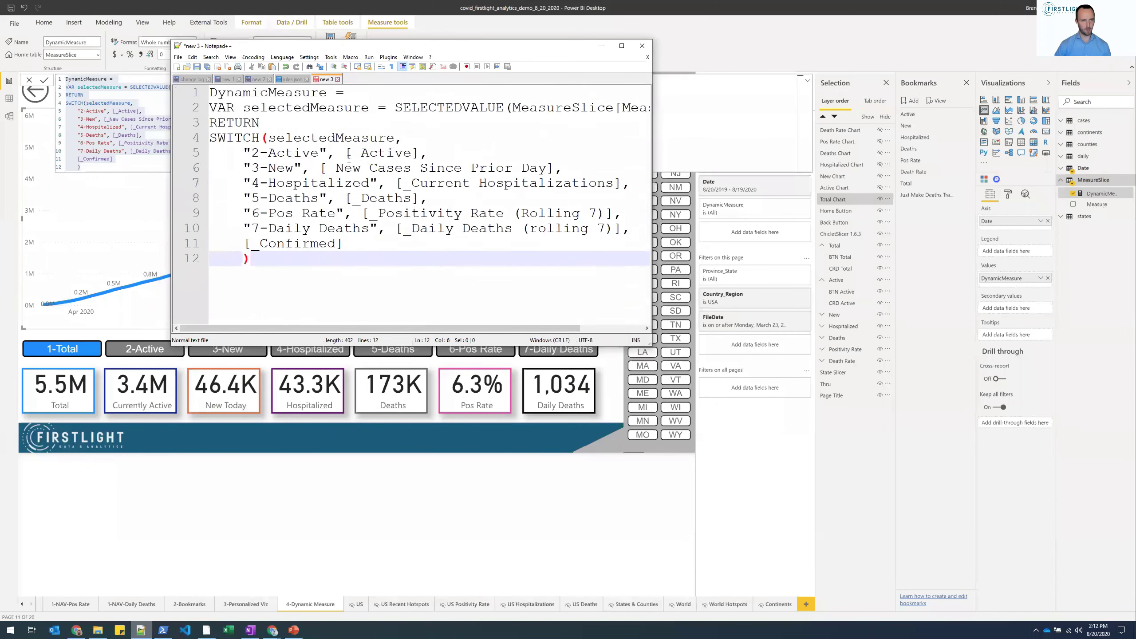
pyautogui.moveTo(653, 143); pyautogui.dragTo(1128, 162)
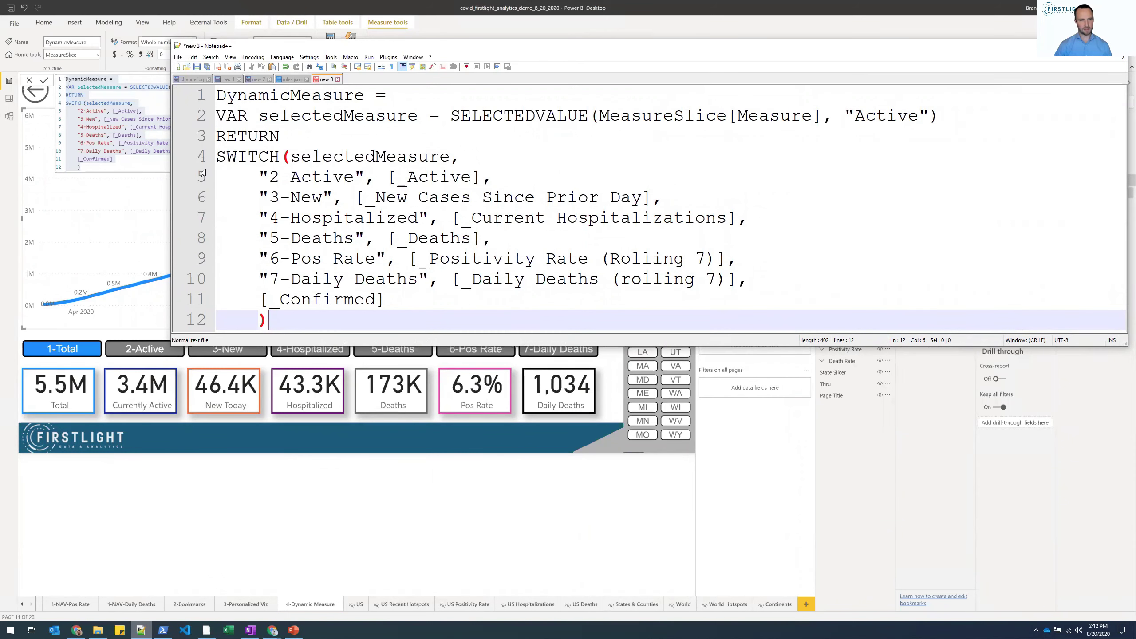
# - Examine the DynamicMeasure code by highlighting the selectedMeasure variable, the SELECTEDVALUE function and its arguments, and the start of the SWITCH expression
pyautogui.doubleClick(242, 116)
pyautogui.click(242, 115)
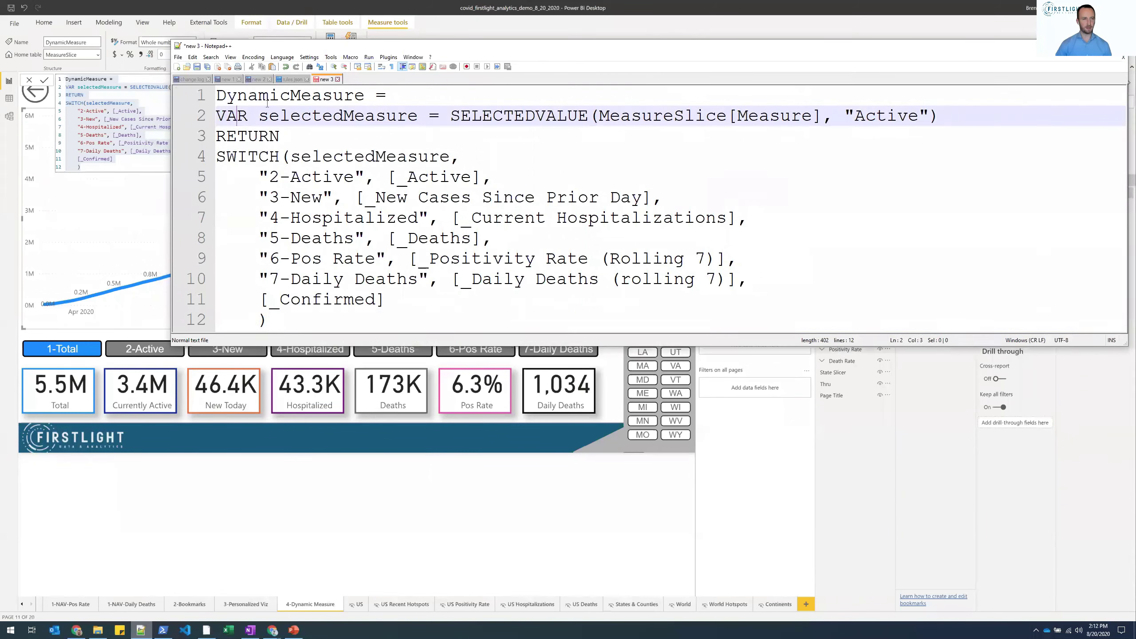
pyautogui.doubleClick(307, 116)
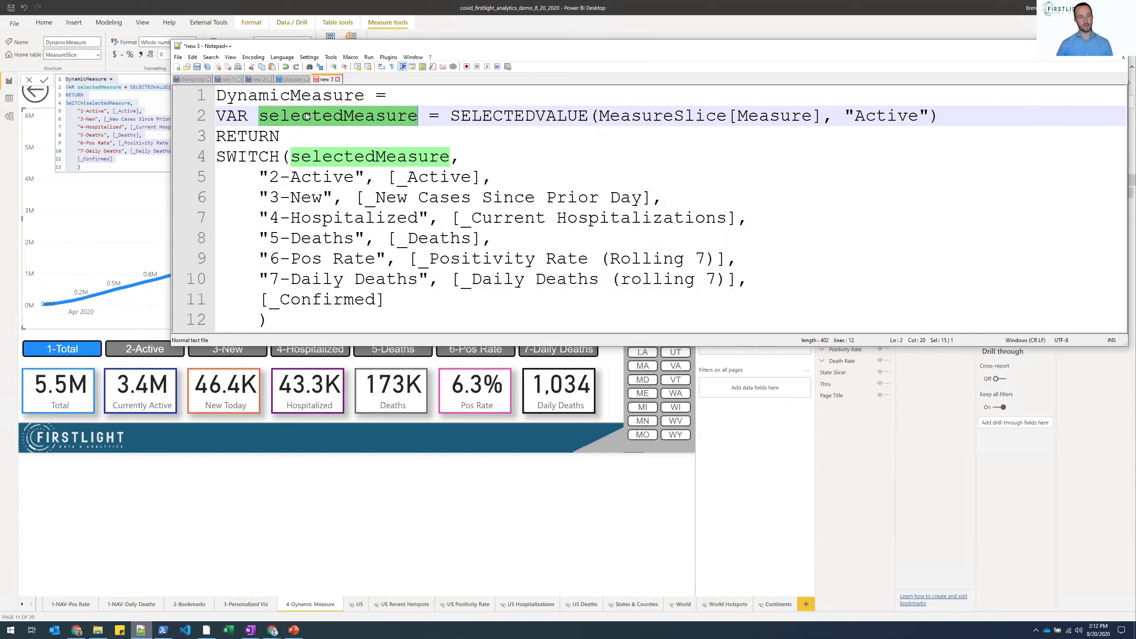
pyautogui.doubleClick(510, 111)
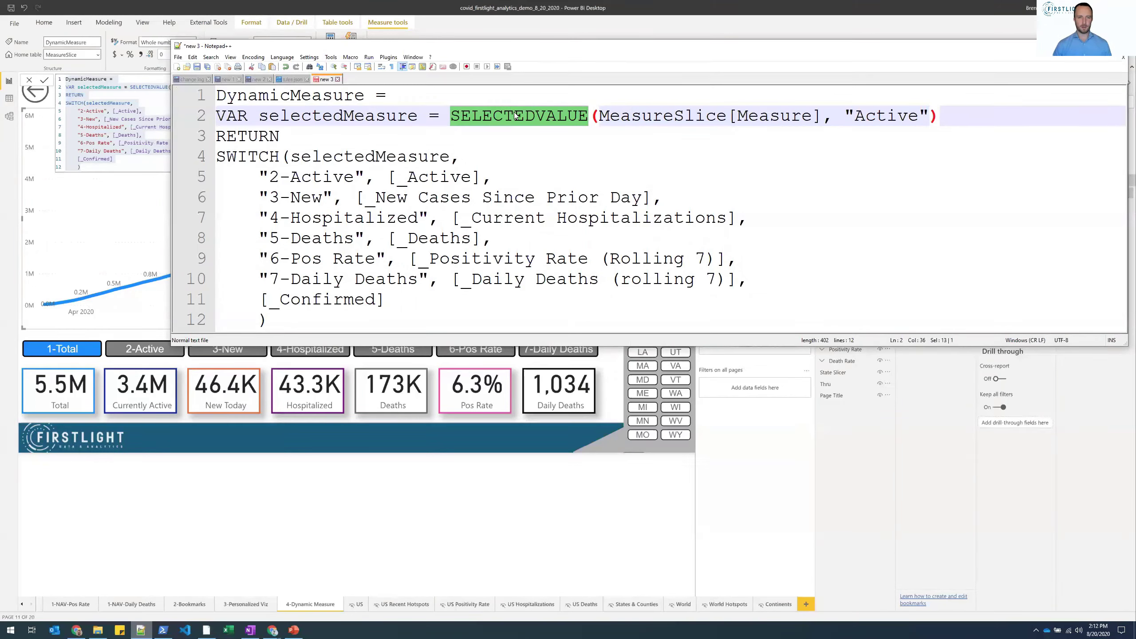
pyautogui.moveTo(600, 115); pyautogui.dragTo(908, 115)
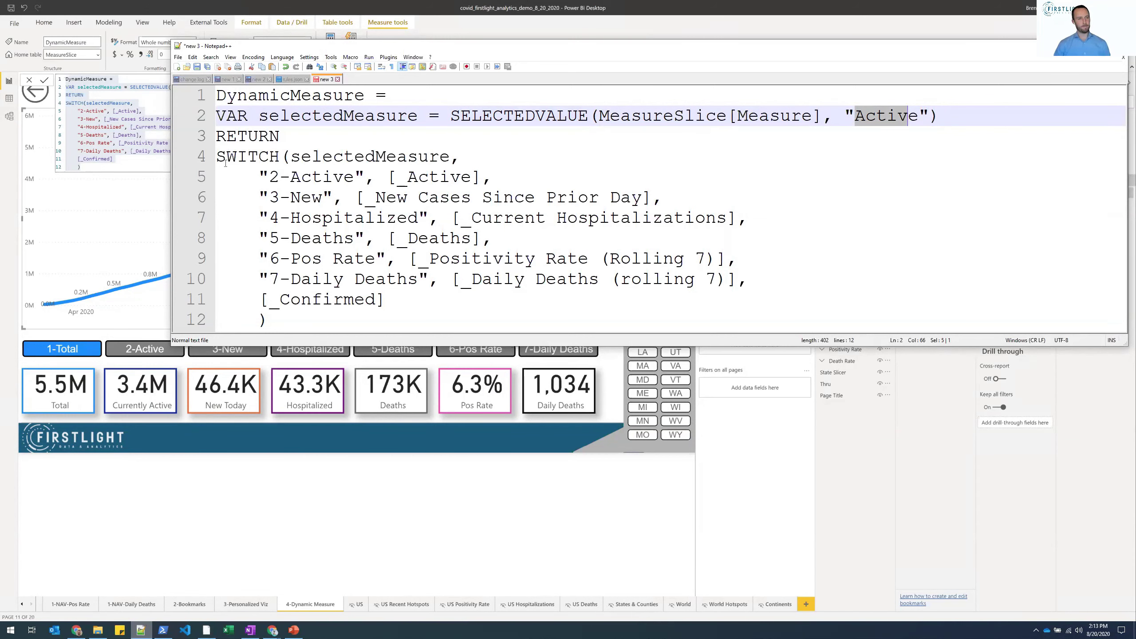
pyautogui.click(231, 143)
pyautogui.moveTo(228, 157); pyautogui.dragTo(461, 162)
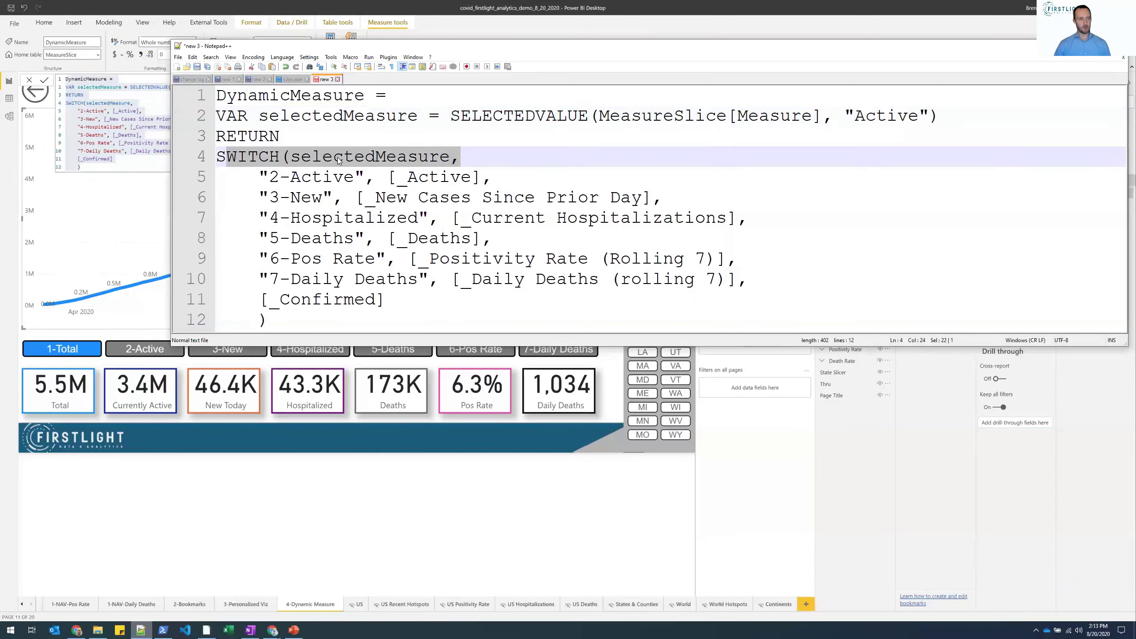
# - Examine the SWITCH expression by highlighting selectedMeasure, the slicer labels with their matching measures, and the default [_Confirmed] measure
pyautogui.doubleClick(266, 158)
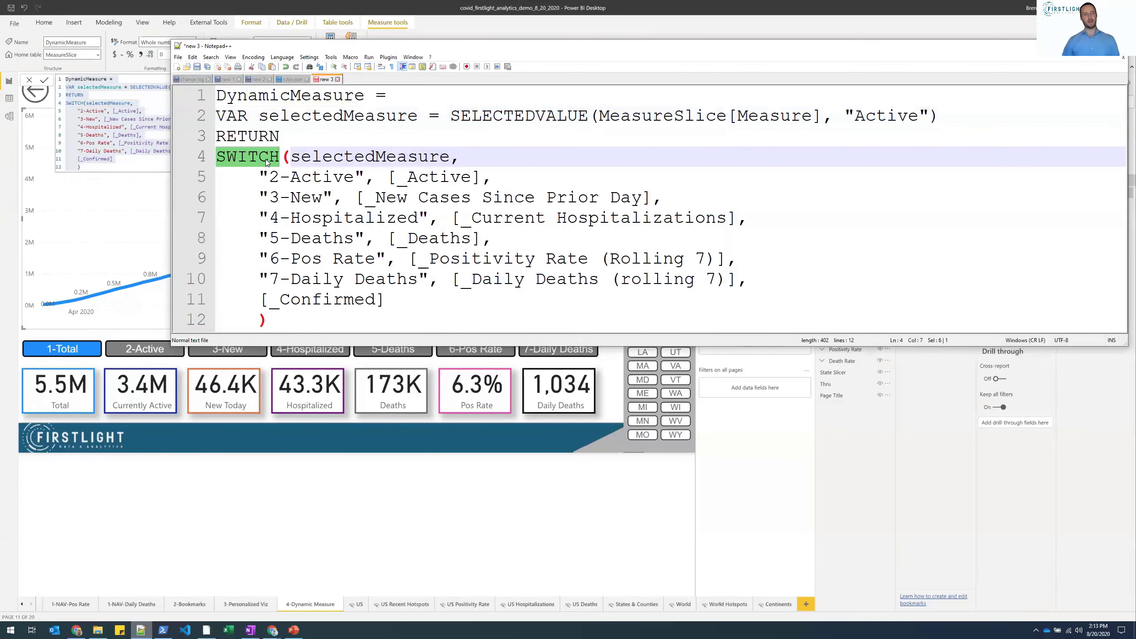
pyautogui.doubleClick(320, 157)
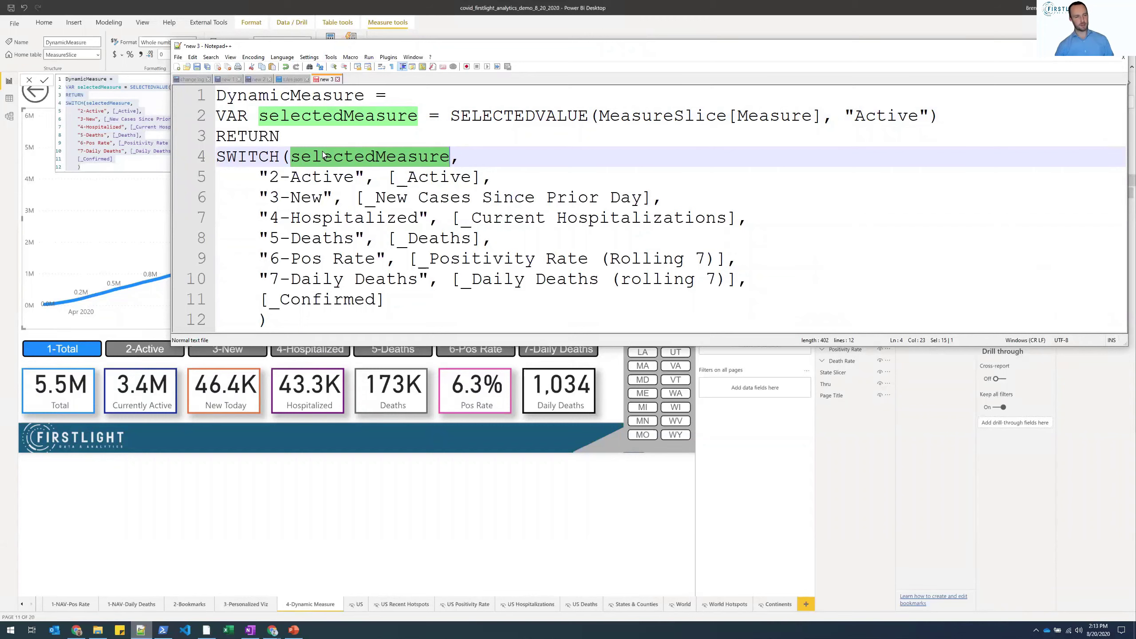
pyautogui.doubleClick(328, 178)
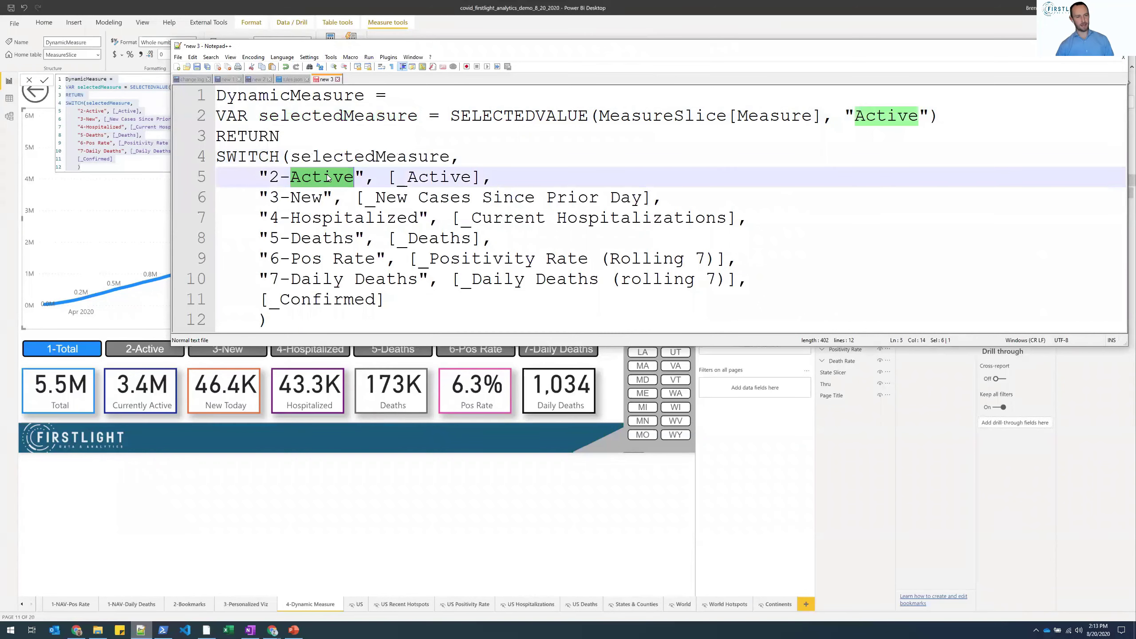
pyautogui.doubleClick(423, 178)
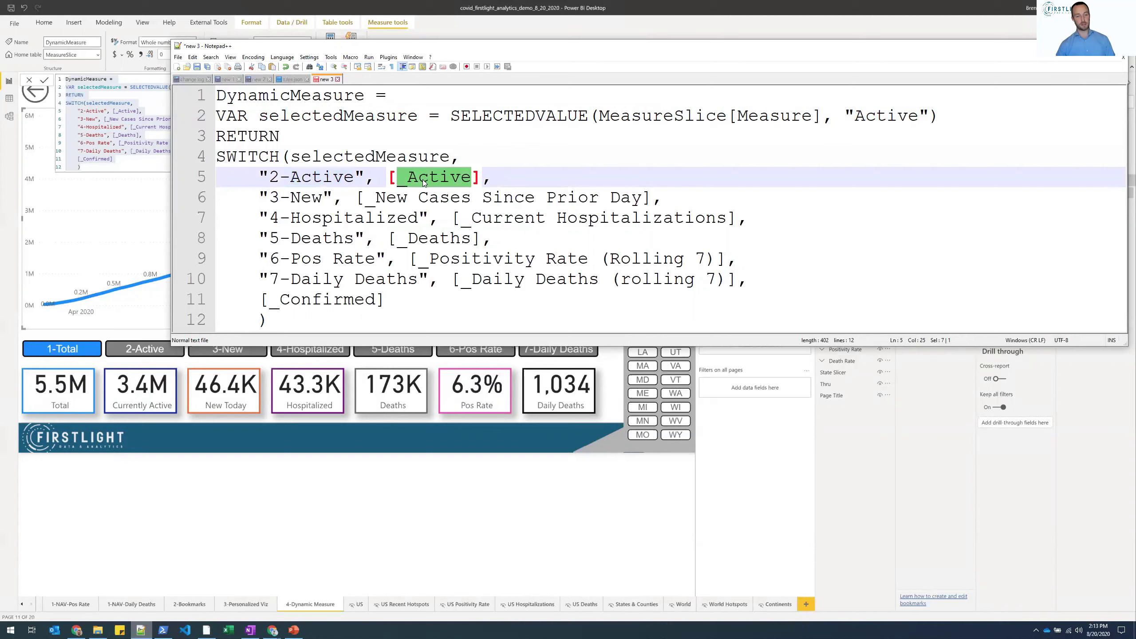
pyautogui.doubleClick(320, 199)
pyautogui.moveTo(363, 193); pyautogui.dragTo(651, 197)
pyautogui.doubleClick(351, 215)
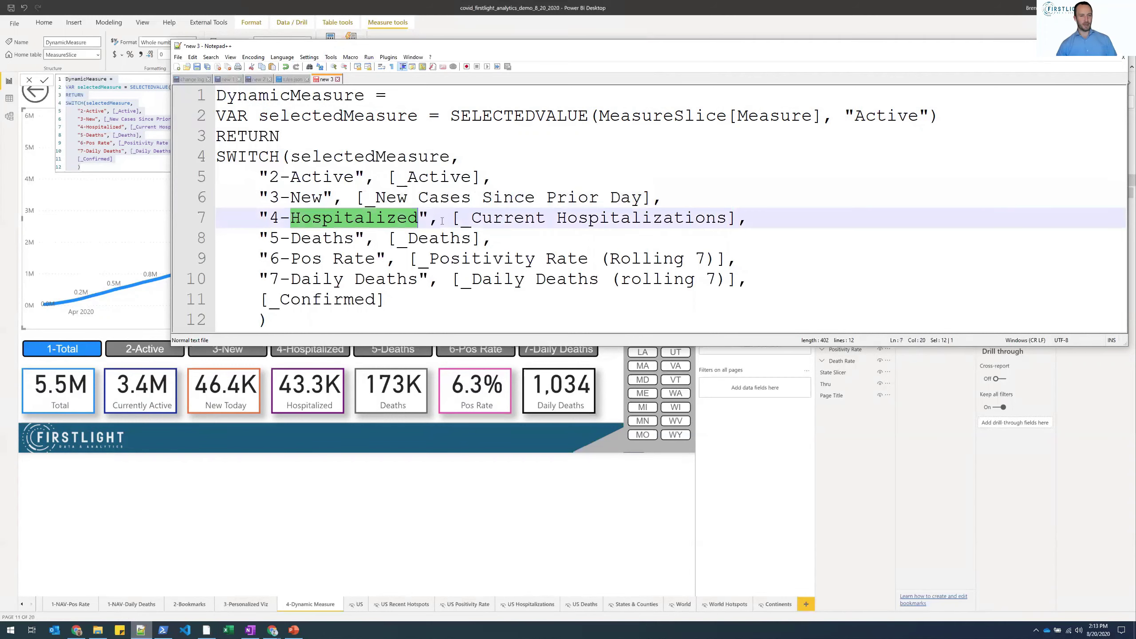
pyautogui.click(363, 277)
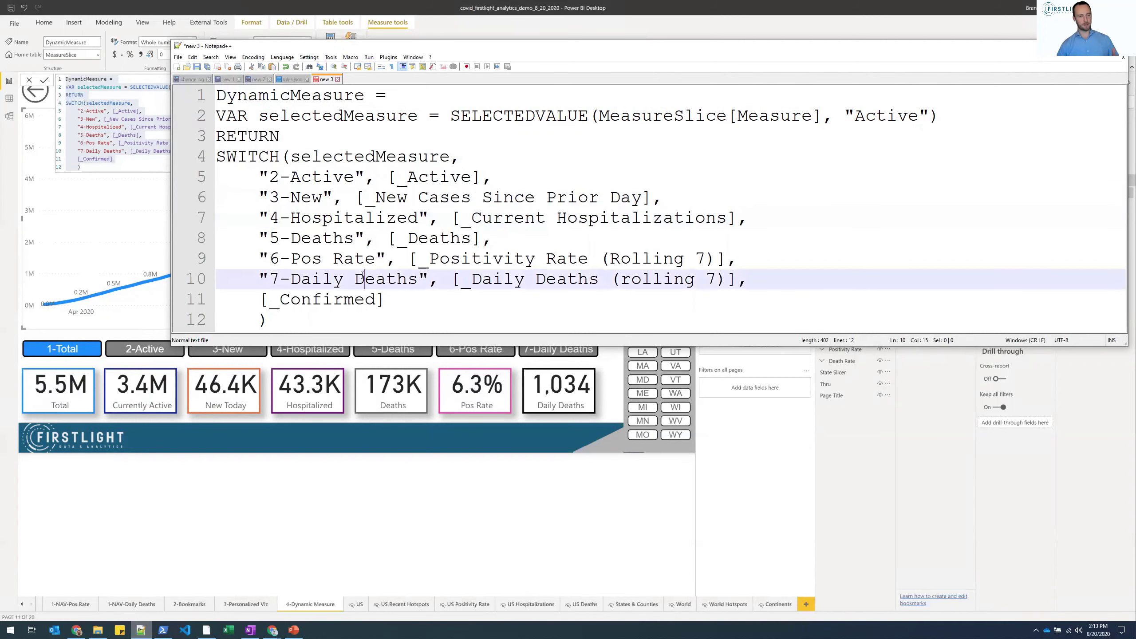
pyautogui.doubleClick(347, 299)
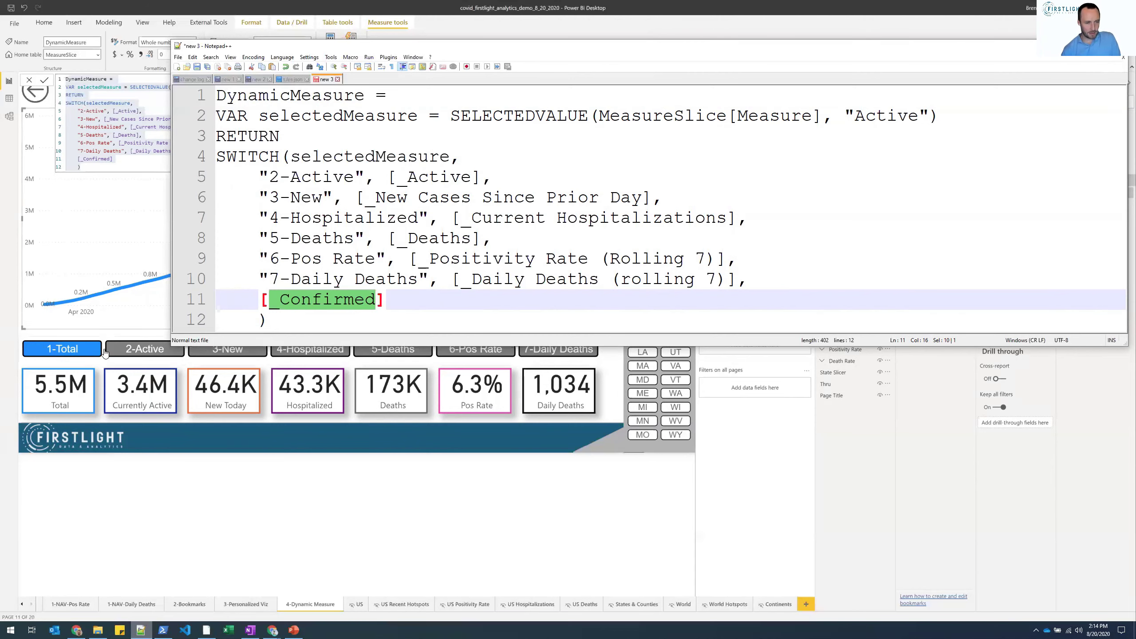
# - Switch back to Power BI Desktop, collapse the DynamicMeasure formula, and view the line chart for slicer measures from 2-Active to 7-Daily Deaths
pyautogui.click(215, 519)
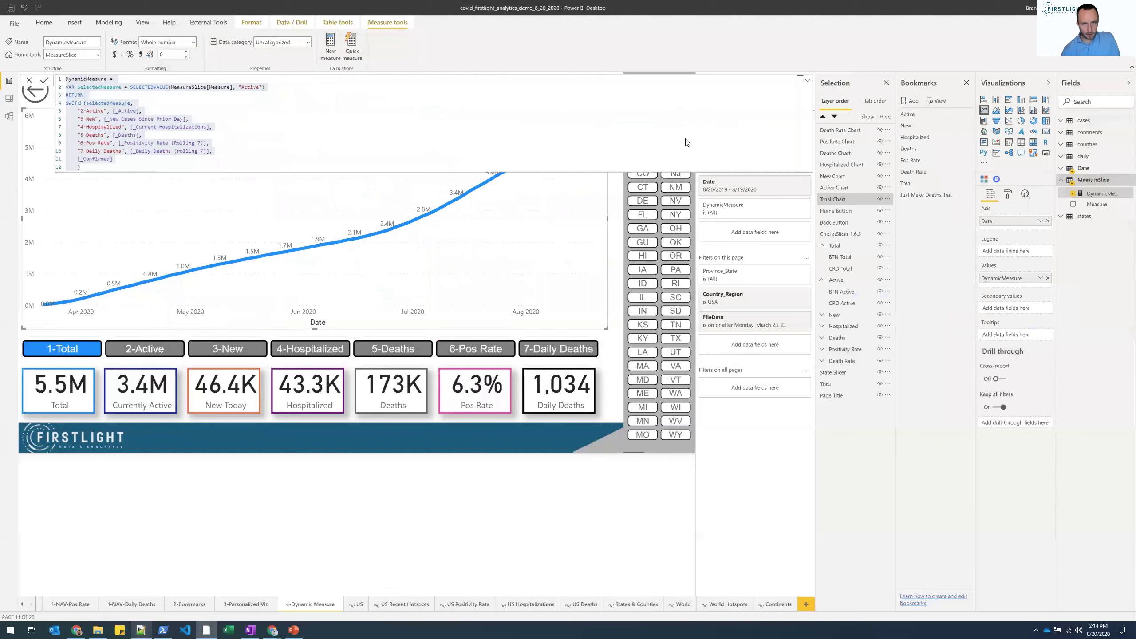
pyautogui.click(808, 81)
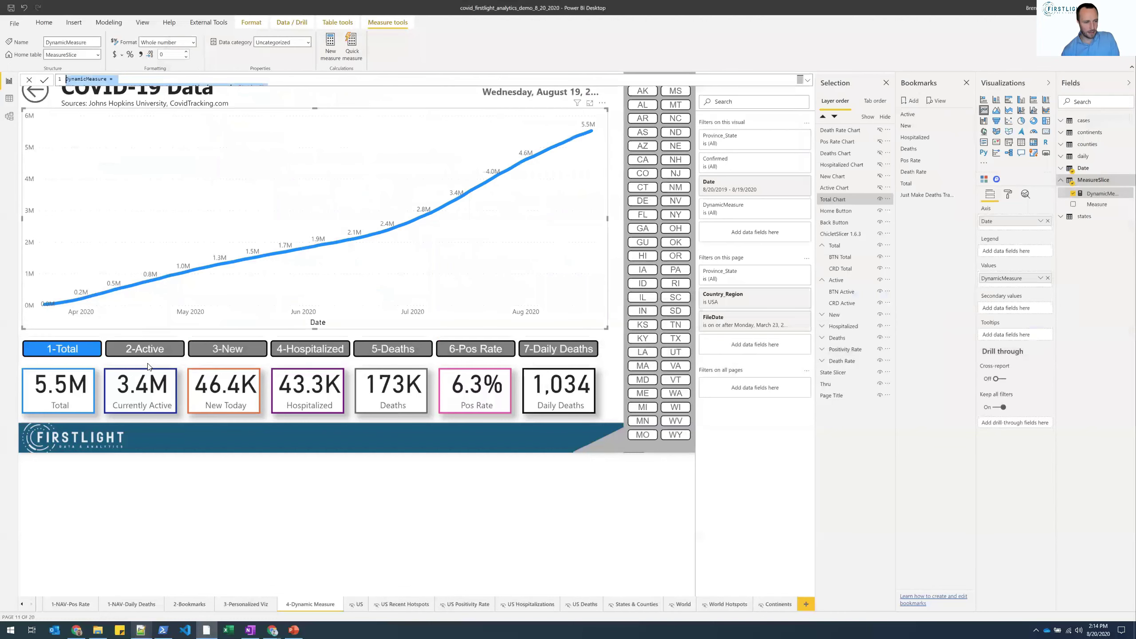
pyautogui.click(149, 352)
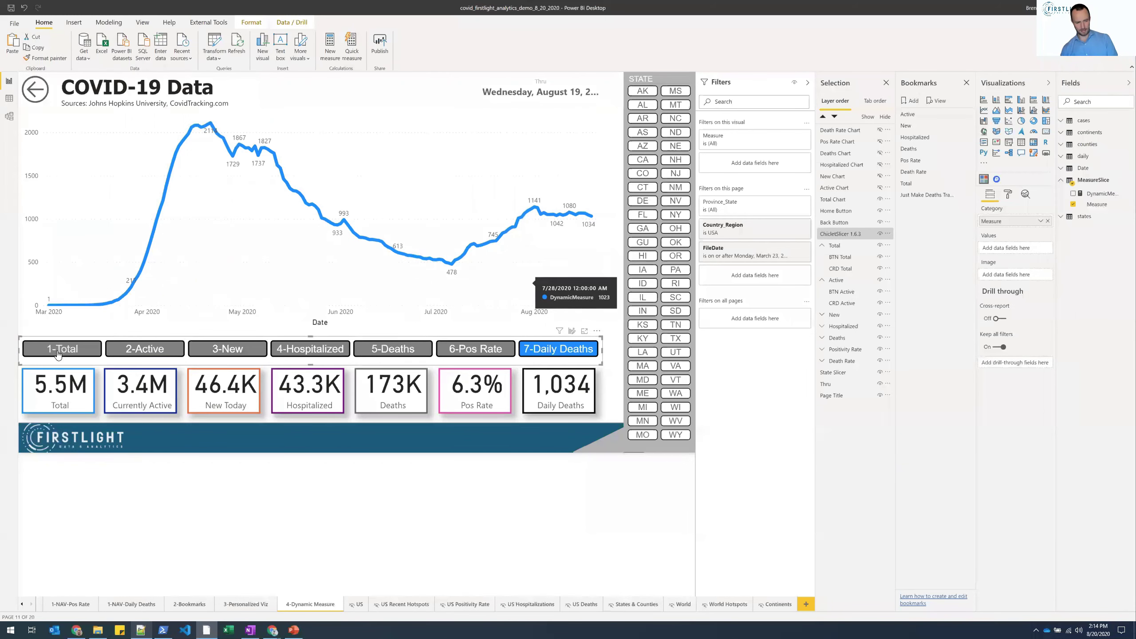
# - Show the line chart's Data colors formatting for DynamicMeasure, and set the measure slicer back to 1-Total
pyautogui.click(395, 113)
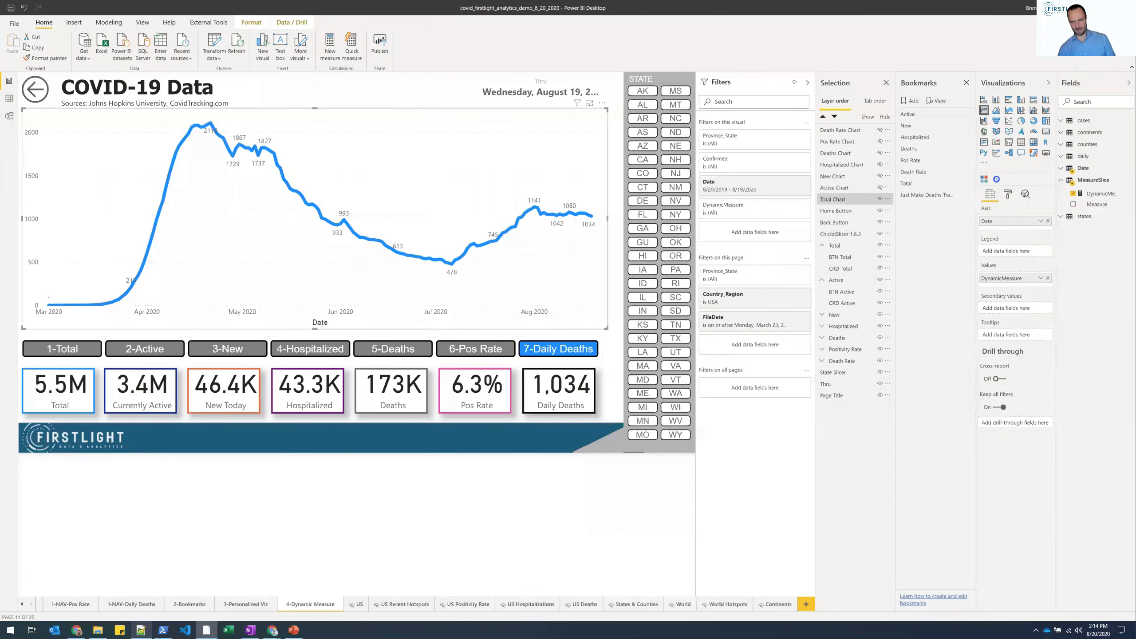
pyautogui.click(1009, 197)
pyautogui.click(990, 294)
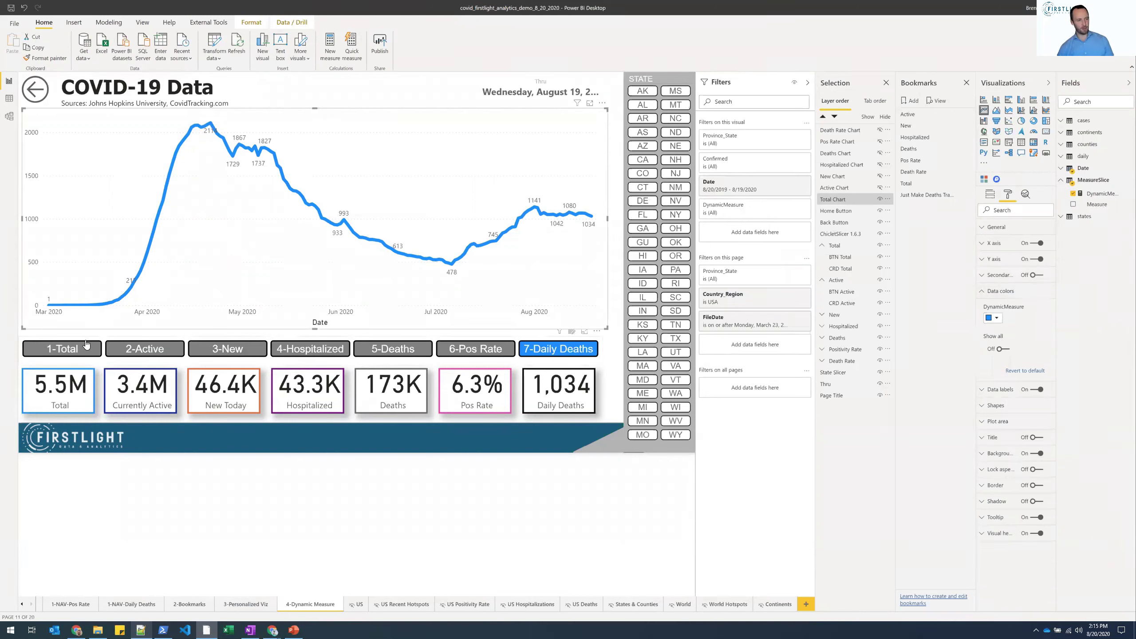
pyautogui.click(84, 348)
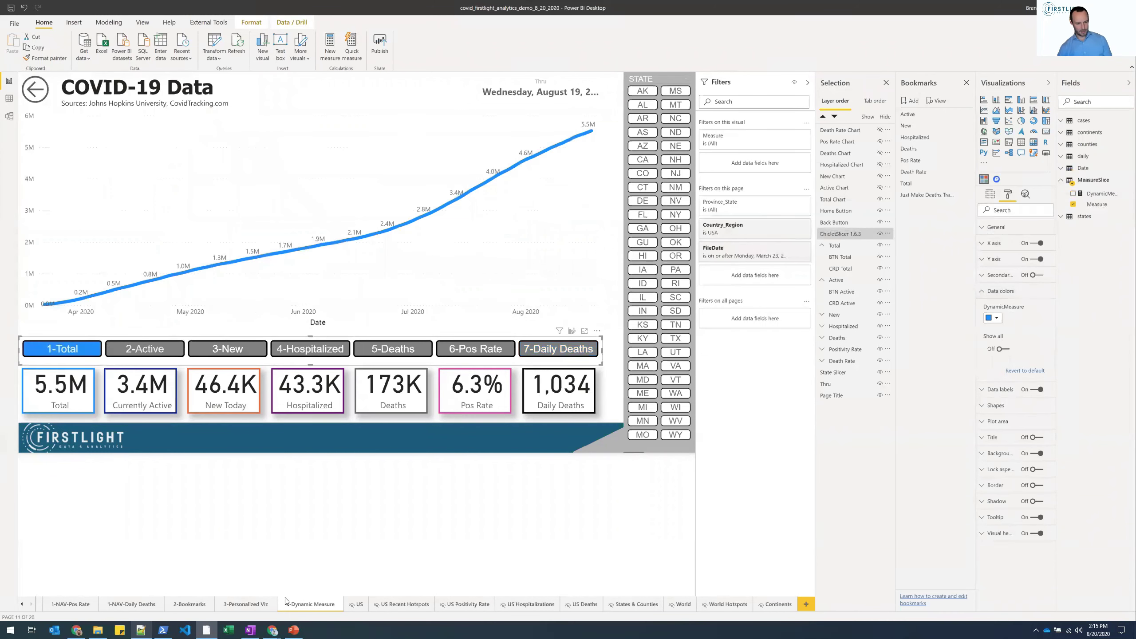
# - Switch to PowerPoint and display the "Dynamic Measures: Pros & Cons" slide
pyautogui.click(293, 630)
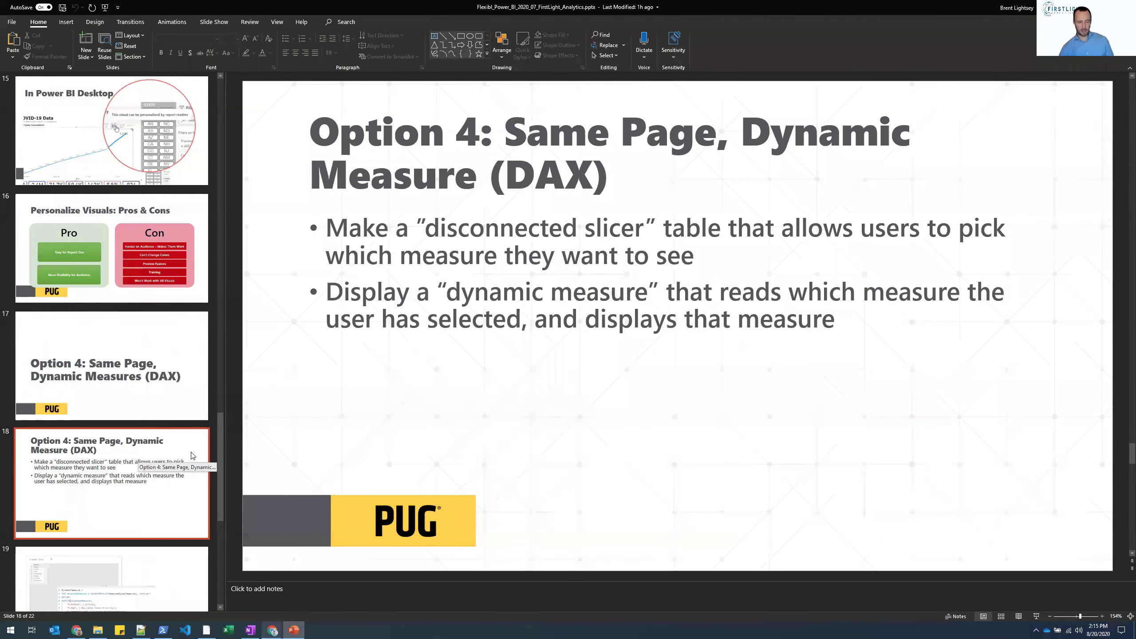
pyautogui.moveTo(221, 447); pyautogui.dragTo(220, 513)
pyautogui.click(133, 450)
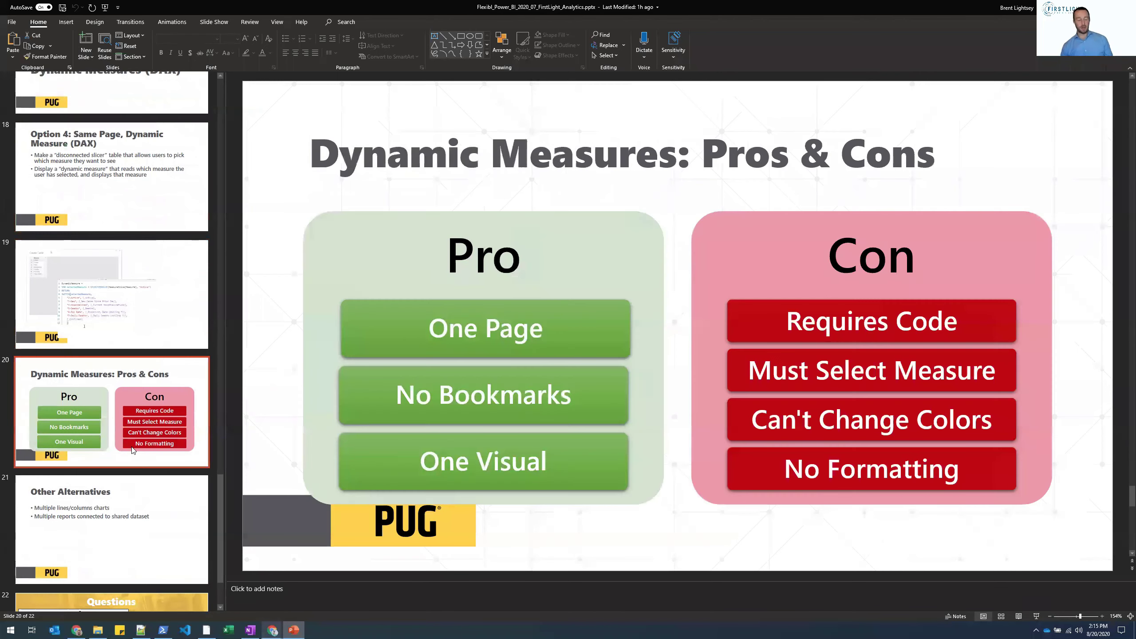